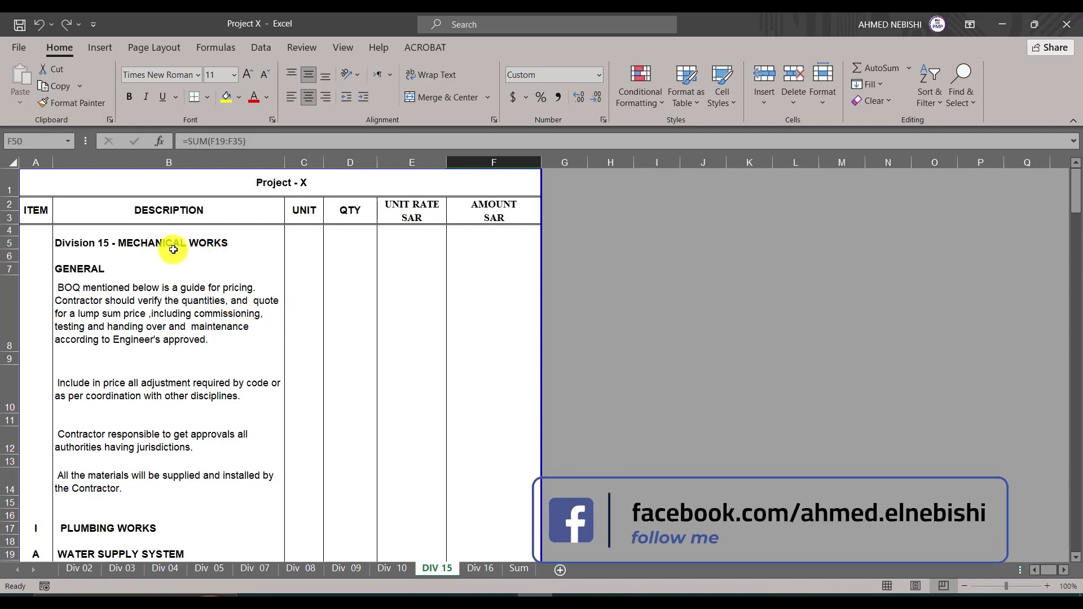
Review the DIV 15 bill of quantities from the general notes through water supply pipes, pipe insulation and sanitary fixtures.
{"action": "scroll", "coordinate": [167, 305], "scroll_direction": "down", "scroll_amount": 1}
{"action": "scroll", "coordinate": [167, 305], "scroll_direction": "down", "scroll_amount": 4}
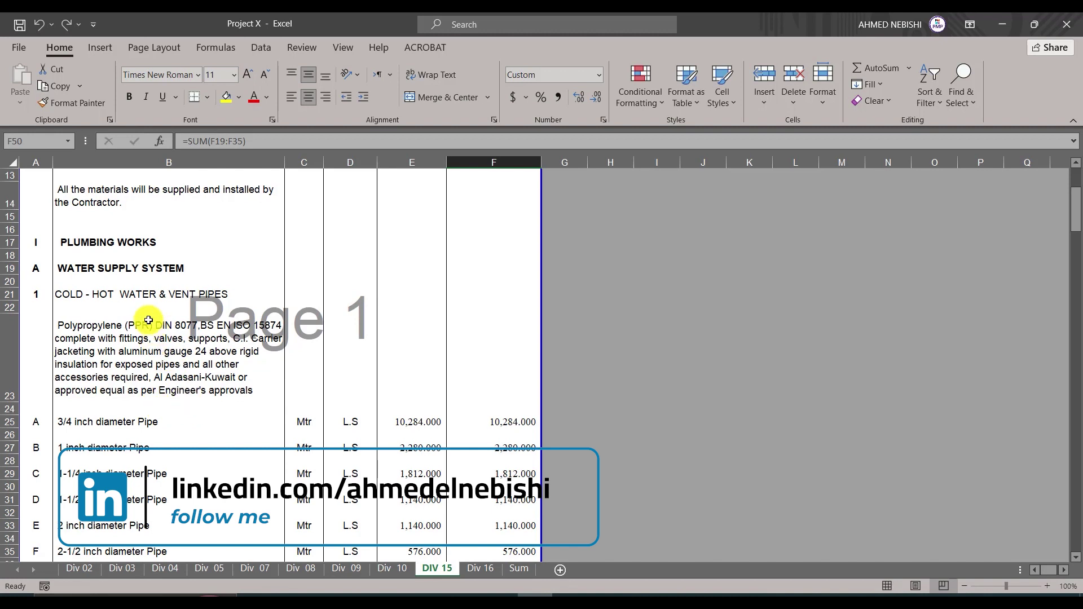
{"action": "scroll", "coordinate": [102, 288], "scroll_direction": "down", "scroll_amount": 1}
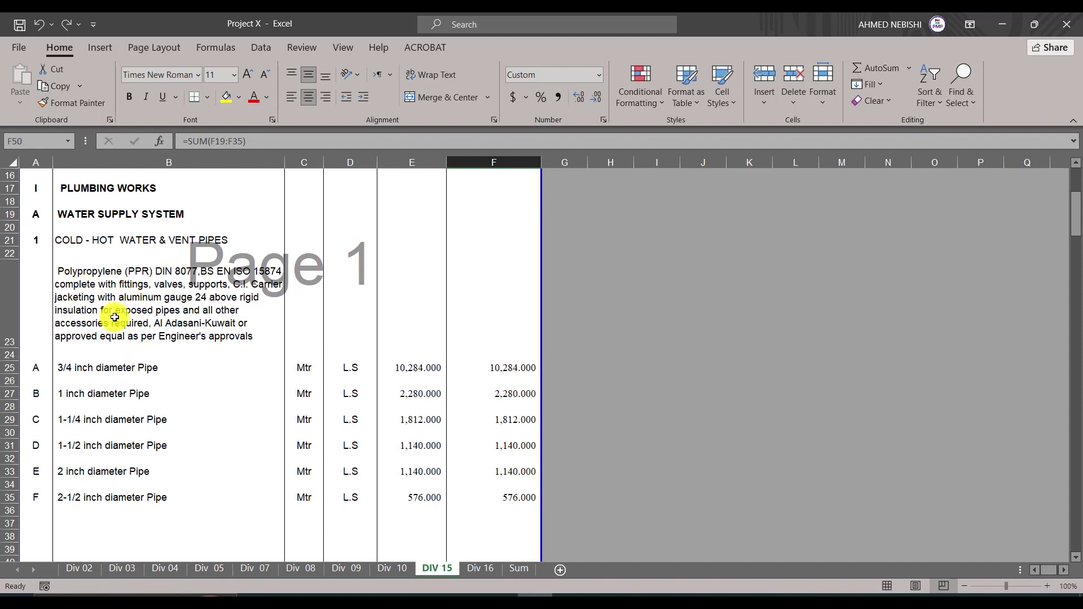
{"action": "scroll", "coordinate": [114, 317], "scroll_direction": "down", "scroll_amount": 8}
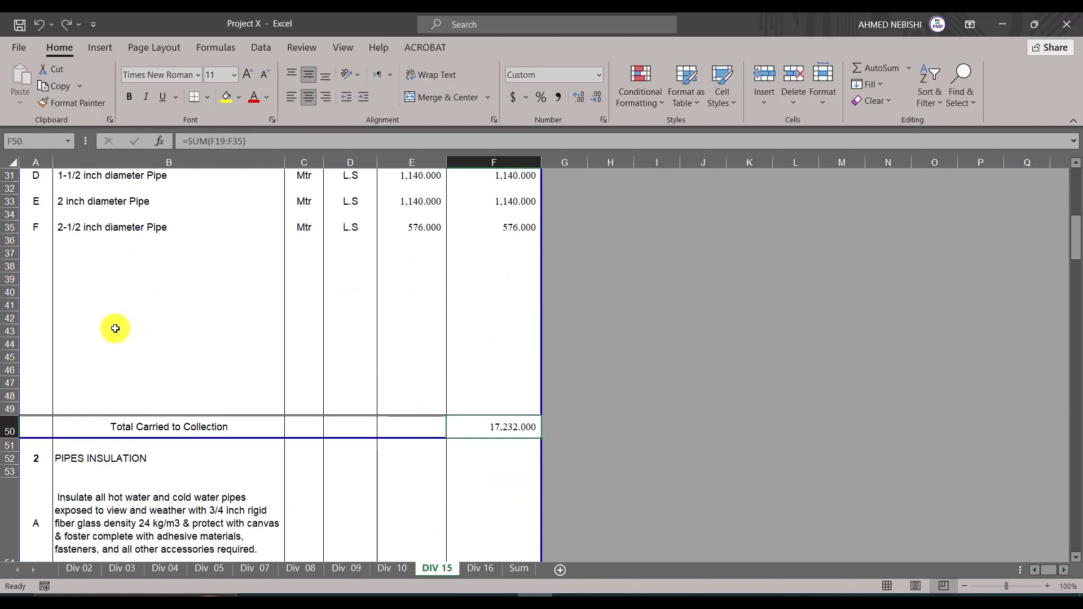
{"action": "scroll", "coordinate": [135, 347], "scroll_direction": "down", "scroll_amount": 1}
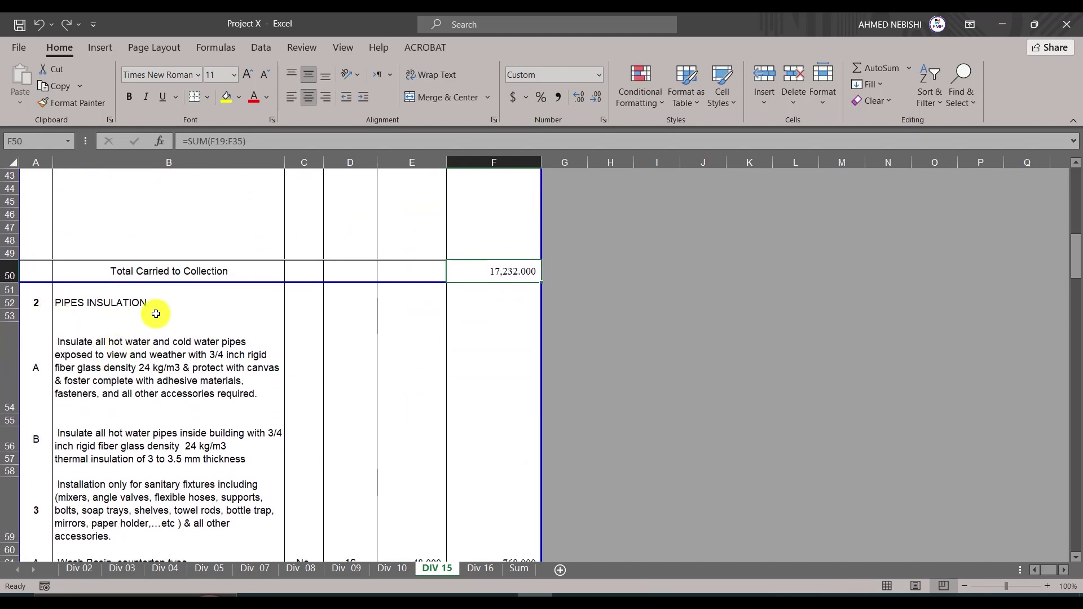
{"action": "scroll", "coordinate": [109, 311], "scroll_direction": "down", "scroll_amount": 2}
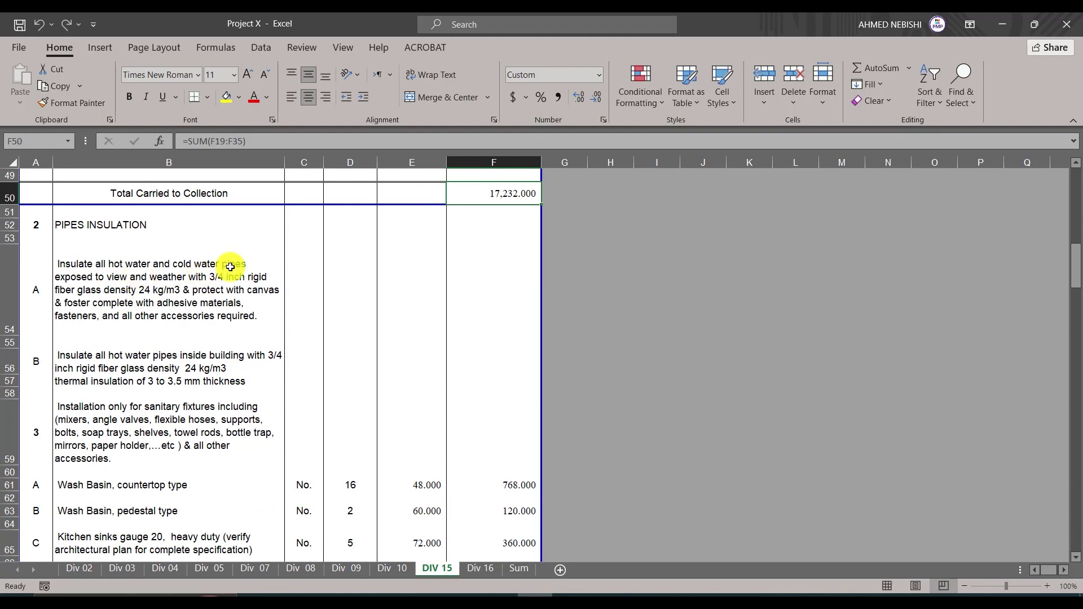
{"action": "scroll", "coordinate": [141, 287], "scroll_direction": "down", "scroll_amount": 2}
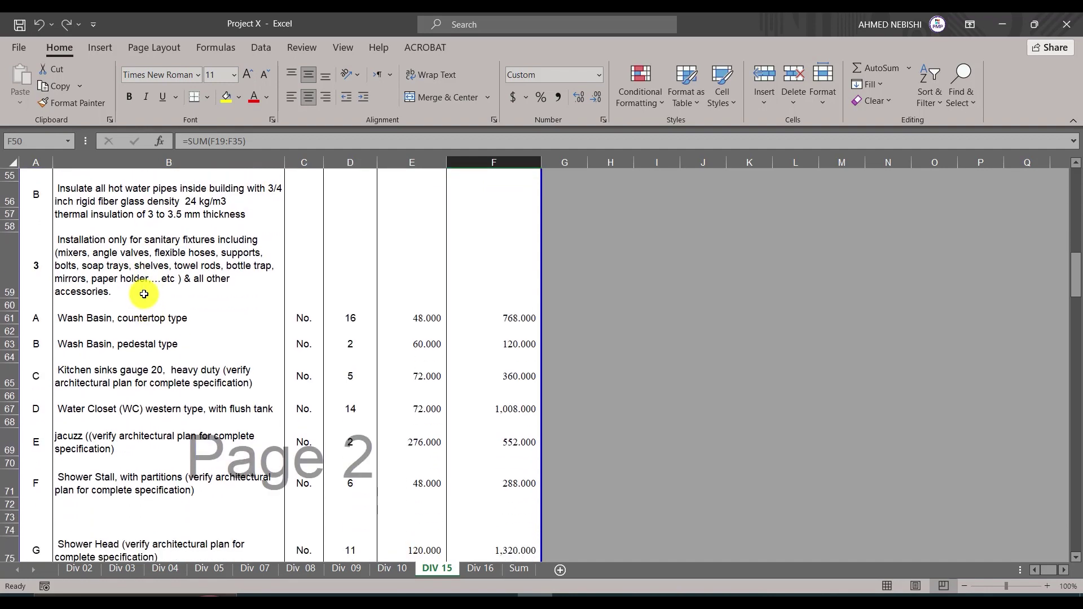
{"action": "scroll", "coordinate": [135, 285], "scroll_direction": "down", "scroll_amount": 1}
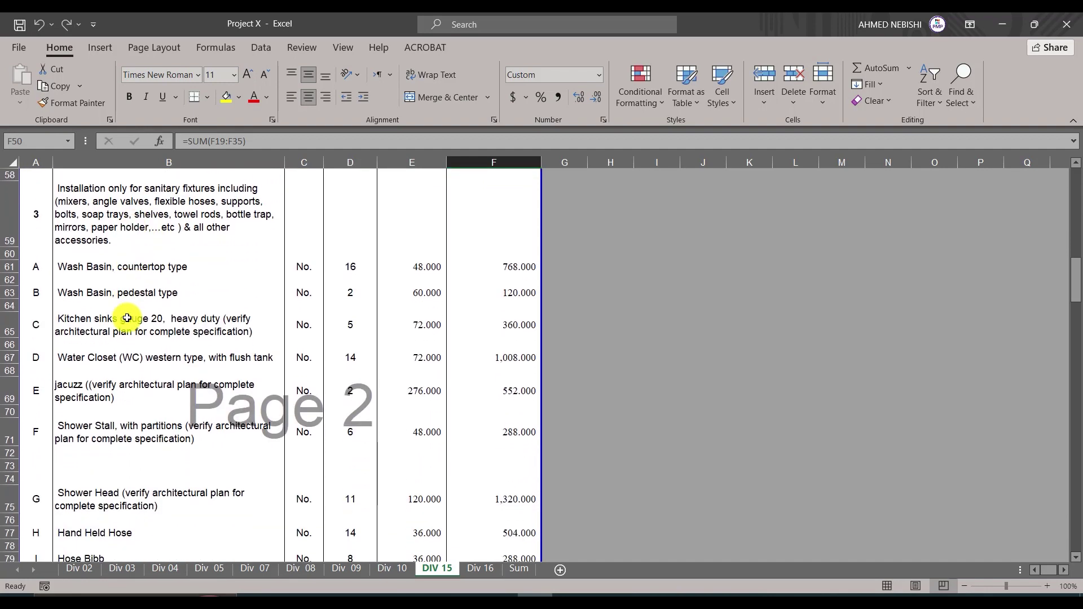
{"action": "scroll", "coordinate": [133, 288], "scroll_direction": "down", "scroll_amount": 1}
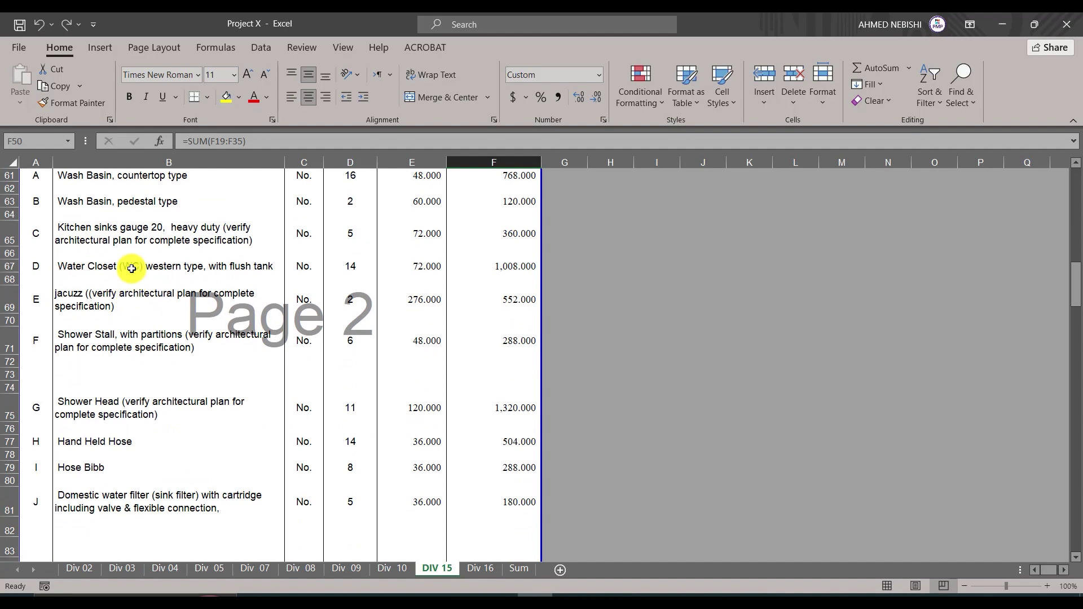
{"action": "scroll", "coordinate": [106, 334], "scroll_direction": "up", "scroll_amount": 1}
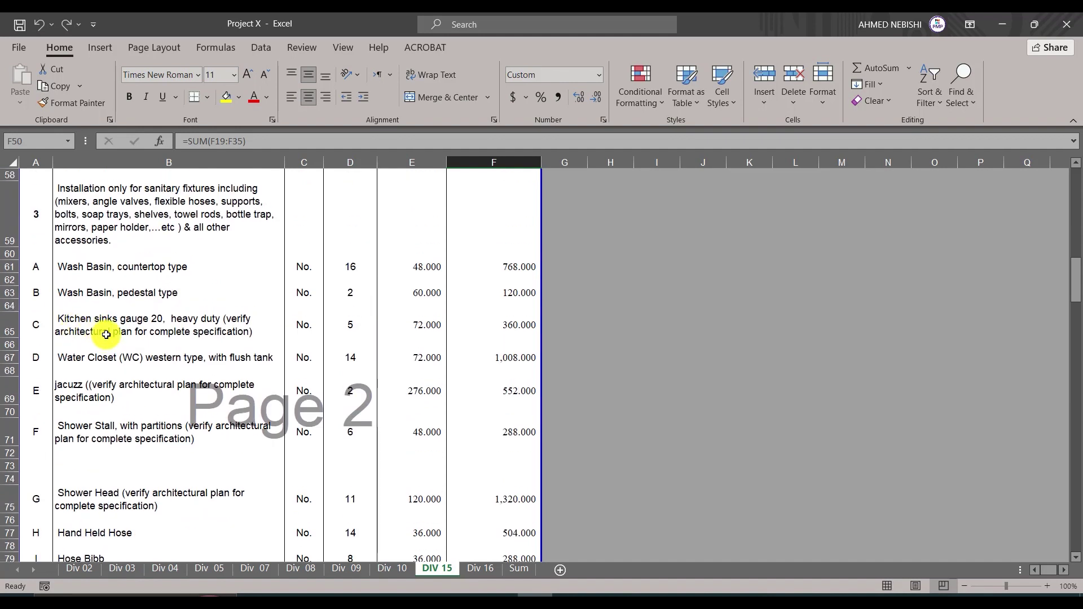
{"action": "scroll", "coordinate": [107, 334], "scroll_direction": "down", "scroll_amount": 1}
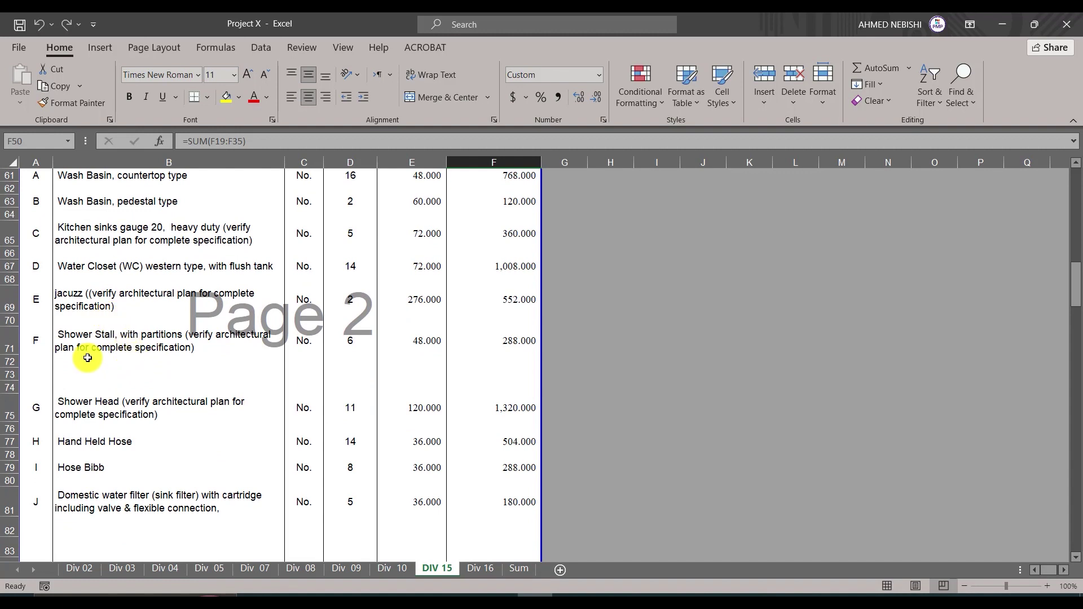
Examine water supply items 4 to 14, covering the heater, filter, pumps, tank, valves and mains connections.
{"action": "scroll", "coordinate": [87, 357], "scroll_direction": "down", "scroll_amount": 9}
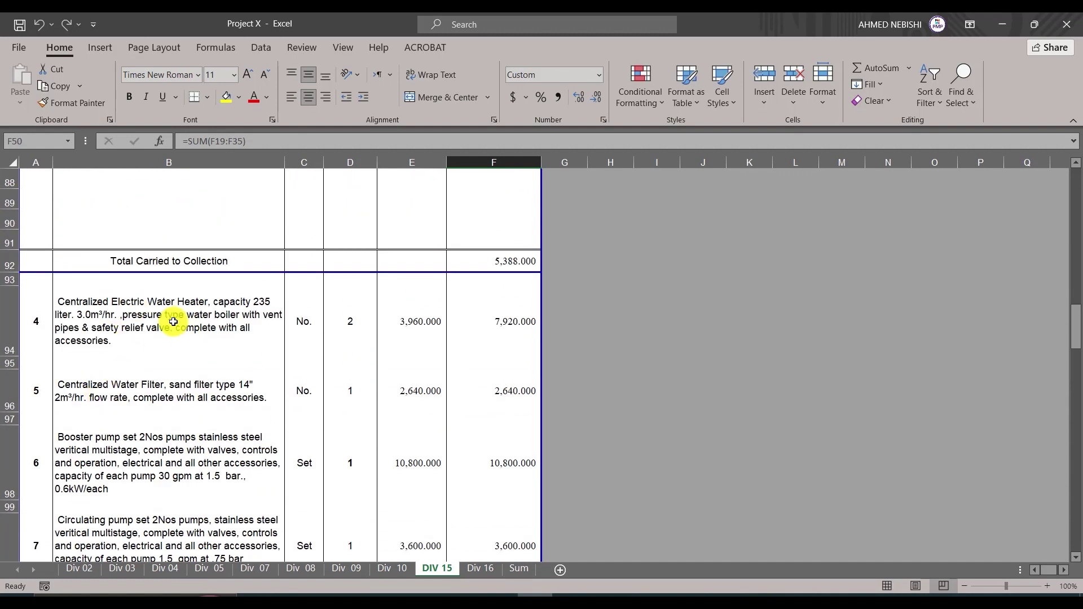
{"action": "scroll", "coordinate": [172, 325], "scroll_direction": "down", "scroll_amount": 1}
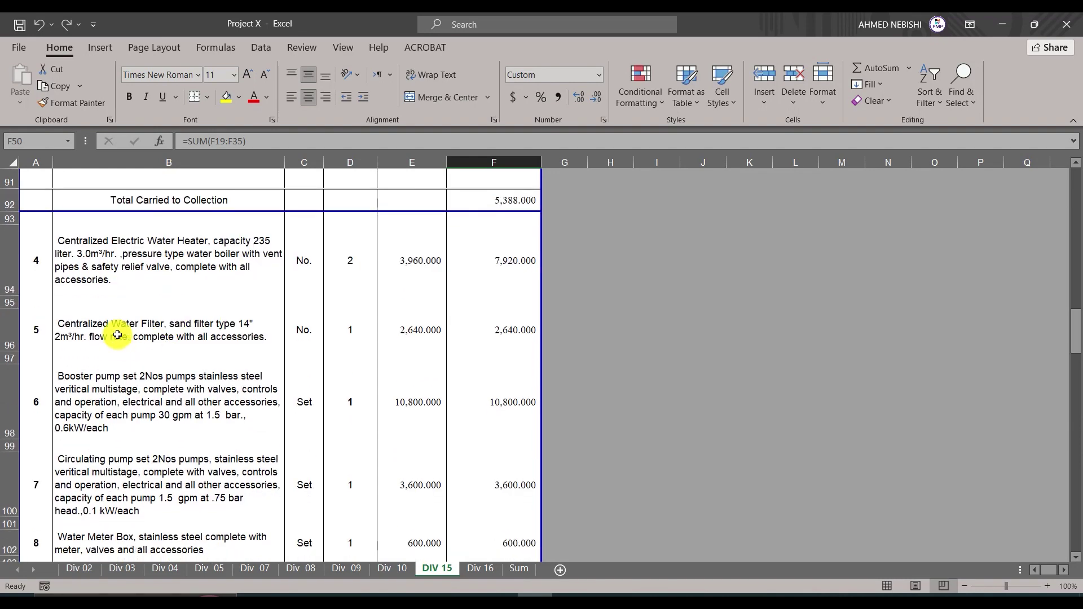
{"action": "scroll", "coordinate": [117, 335], "scroll_direction": "down", "scroll_amount": 1}
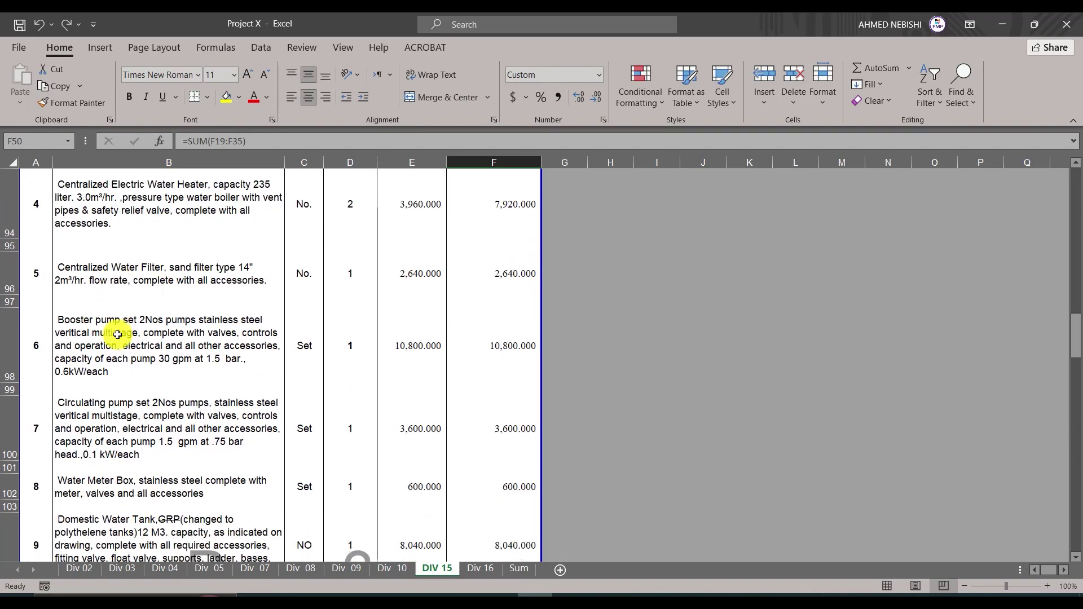
{"action": "scroll", "coordinate": [117, 335], "scroll_direction": "down", "scroll_amount": 1}
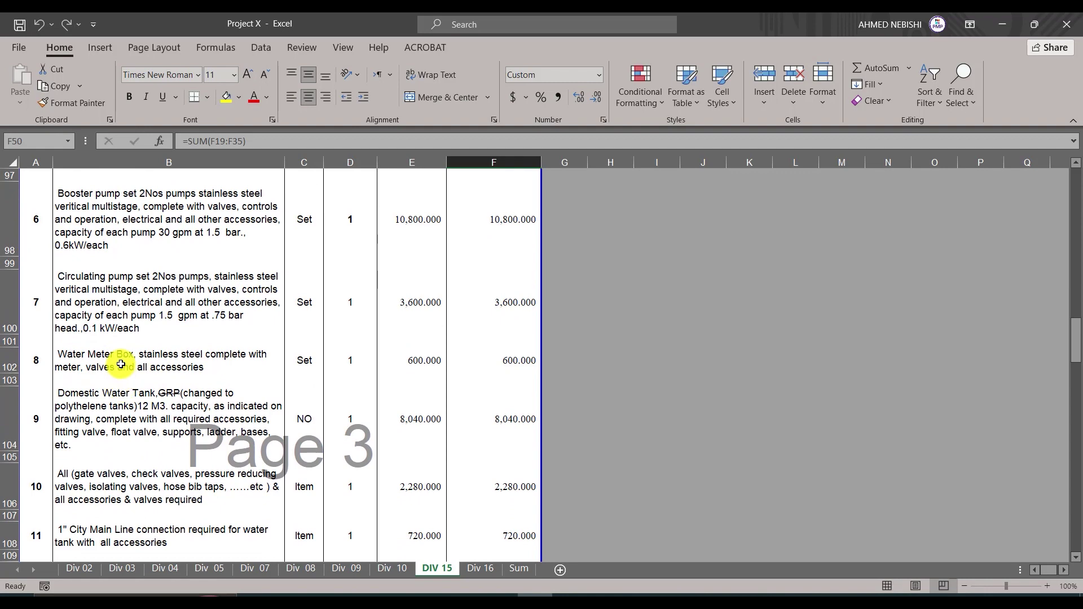
{"action": "scroll", "coordinate": [119, 365], "scroll_direction": "down", "scroll_amount": 1}
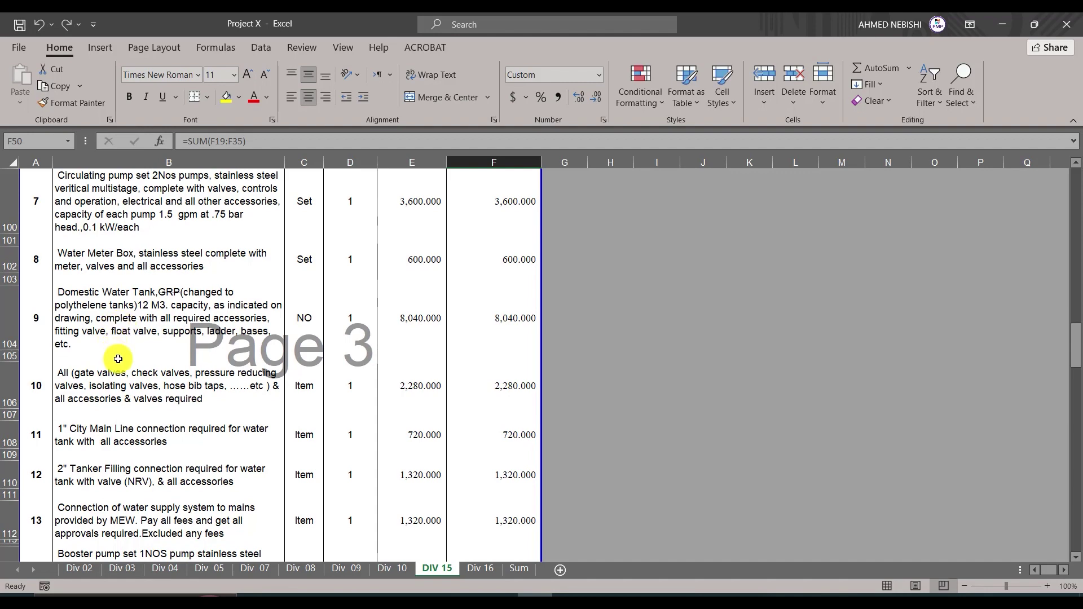
{"action": "scroll", "coordinate": [159, 401], "scroll_direction": "down", "scroll_amount": 1}
{"action": "scroll", "coordinate": [160, 401], "scroll_direction": "down", "scroll_amount": 3}
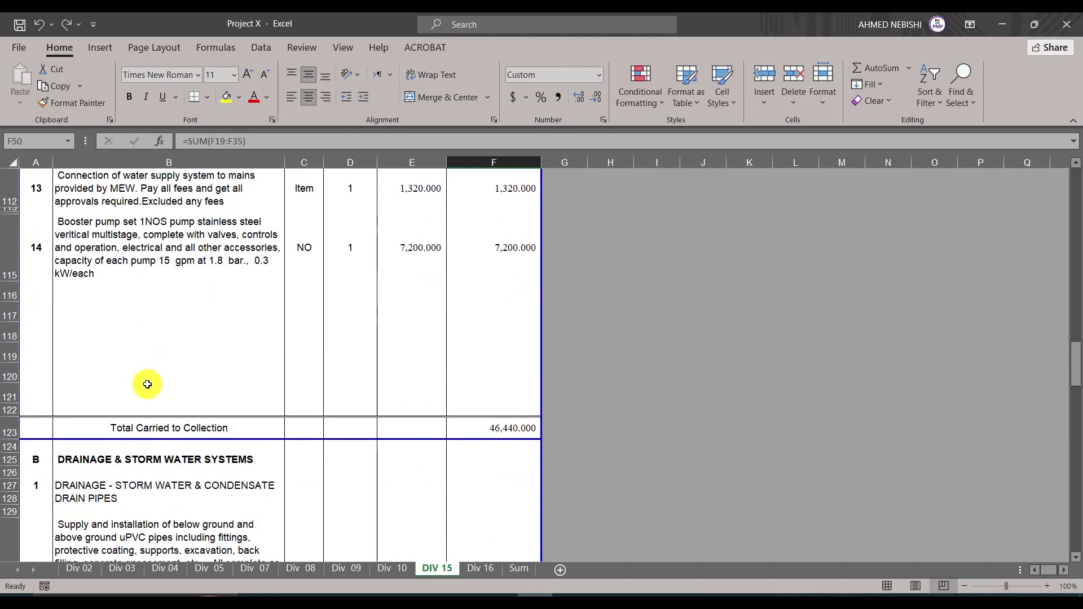
Examine the Drainage & Storm Water Systems section, including drain pipes and plumbing accessories, and the HVAC Works entry.
{"action": "scroll", "coordinate": [150, 382], "scroll_direction": "down", "scroll_amount": 2}
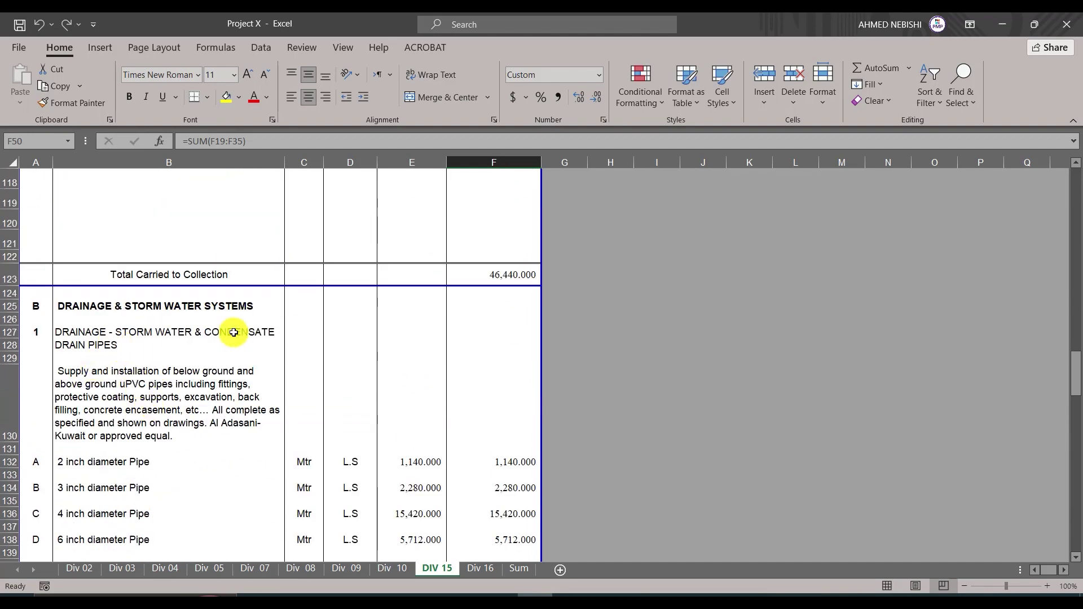
{"action": "scroll", "coordinate": [234, 332], "scroll_direction": "down", "scroll_amount": 1}
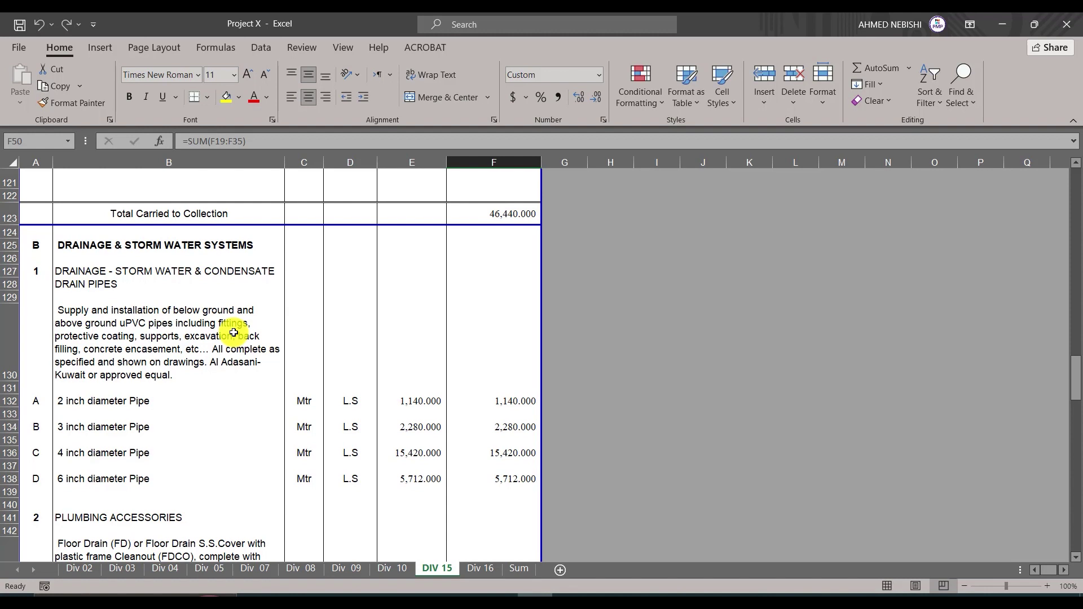
{"action": "scroll", "coordinate": [220, 366], "scroll_direction": "down", "scroll_amount": 2}
{"action": "scroll", "coordinate": [197, 375], "scroll_direction": "down", "scroll_amount": 2}
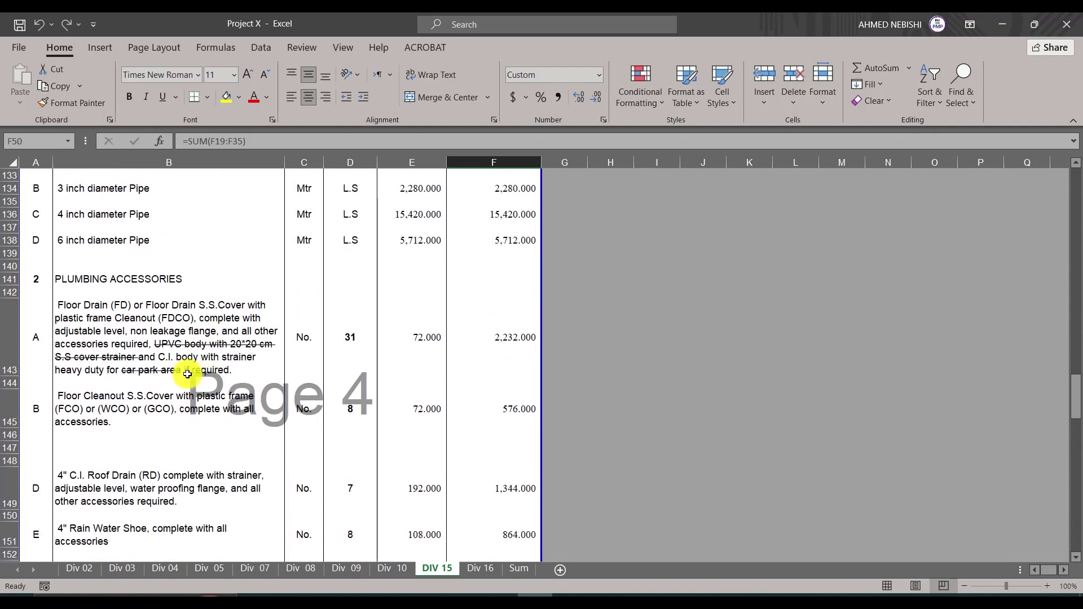
{"action": "scroll", "coordinate": [124, 310], "scroll_direction": "down", "scroll_amount": 1}
{"action": "scroll", "coordinate": [149, 307], "scroll_direction": "down", "scroll_amount": 1}
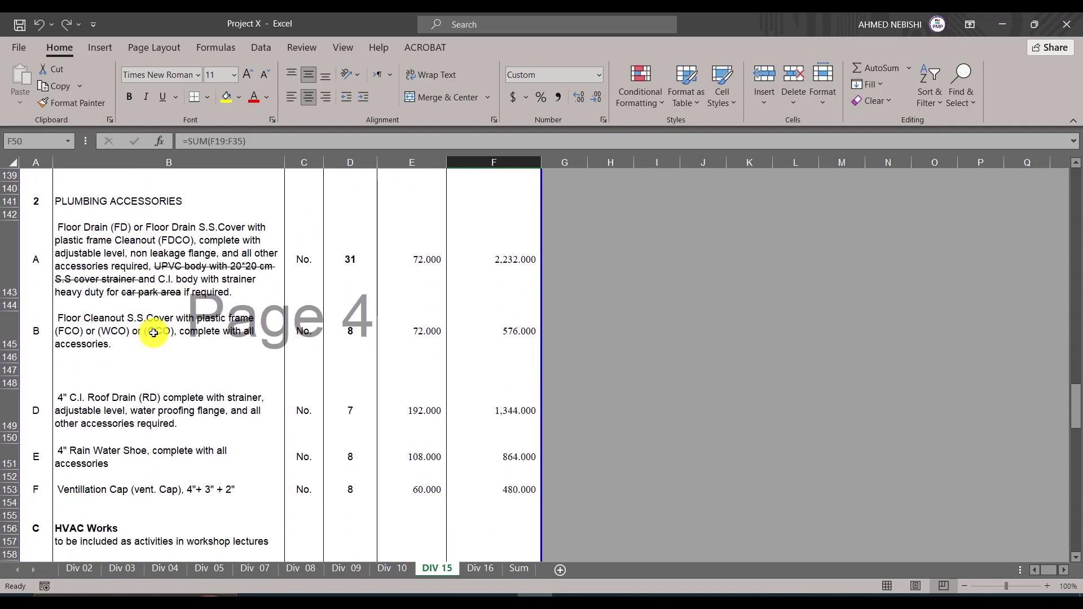
{"action": "scroll", "coordinate": [154, 333], "scroll_direction": "down", "scroll_amount": 2}
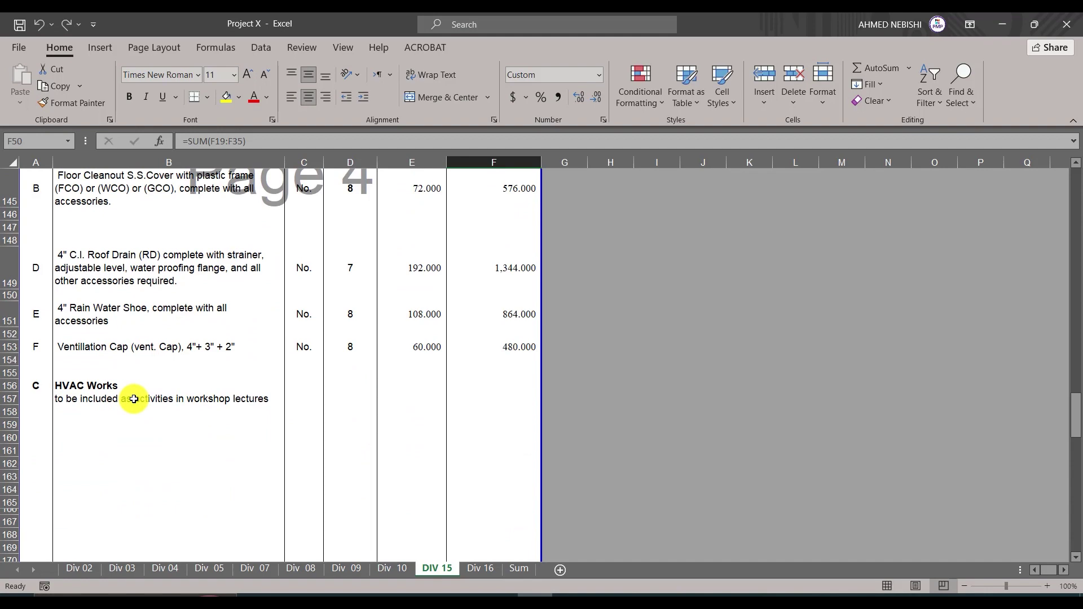
{"action": "scroll", "coordinate": [134, 399], "scroll_direction": "up", "scroll_amount": 5}
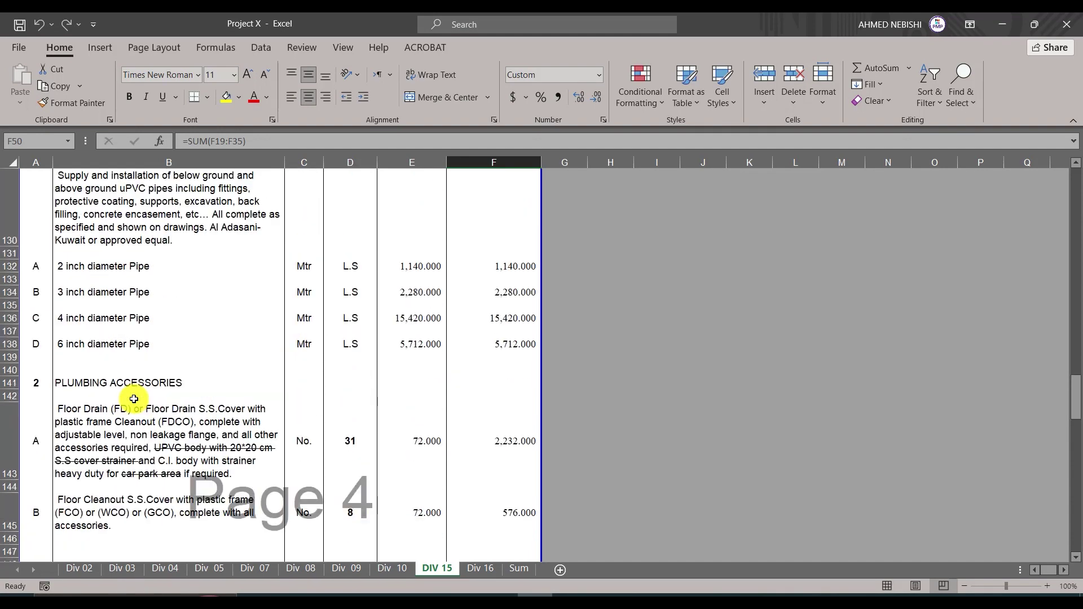
Switch to Primavera P6, open the project's WBS view and select the Plumbing Works element under Mechanical Works.
{"action": "left_click", "coordinate": [1013, 25]}
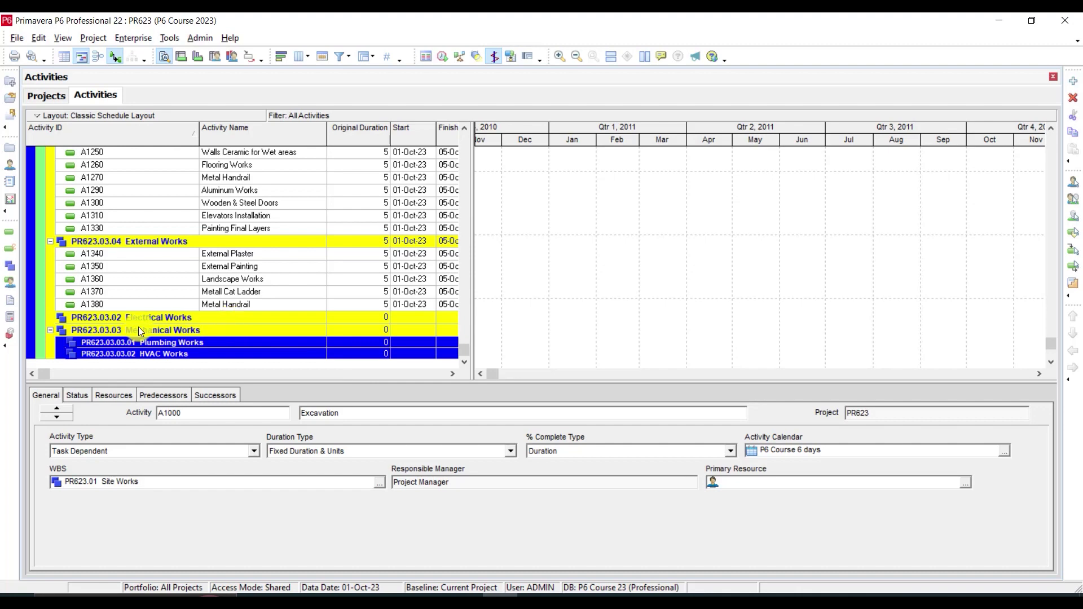
{"action": "left_click", "coordinate": [13, 271]}
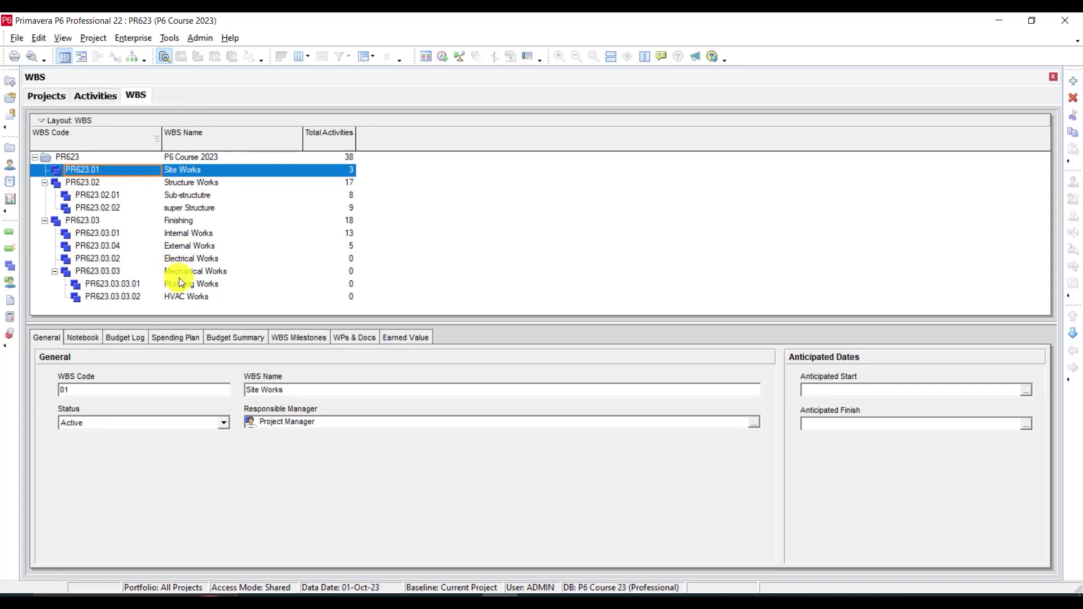
{"action": "left_click", "coordinate": [178, 274]}
{"action": "left_click", "coordinate": [154, 286]}
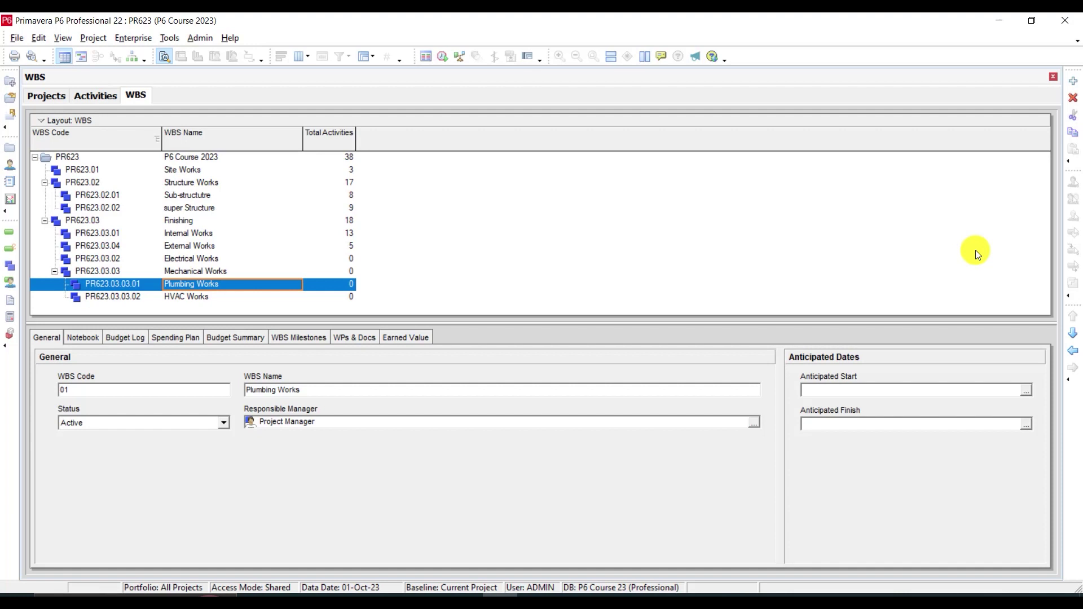
Add a child WBS element under Plumbing Works with code 01 and widen the WBS Code column.
{"action": "left_click", "coordinate": [1073, 81]}
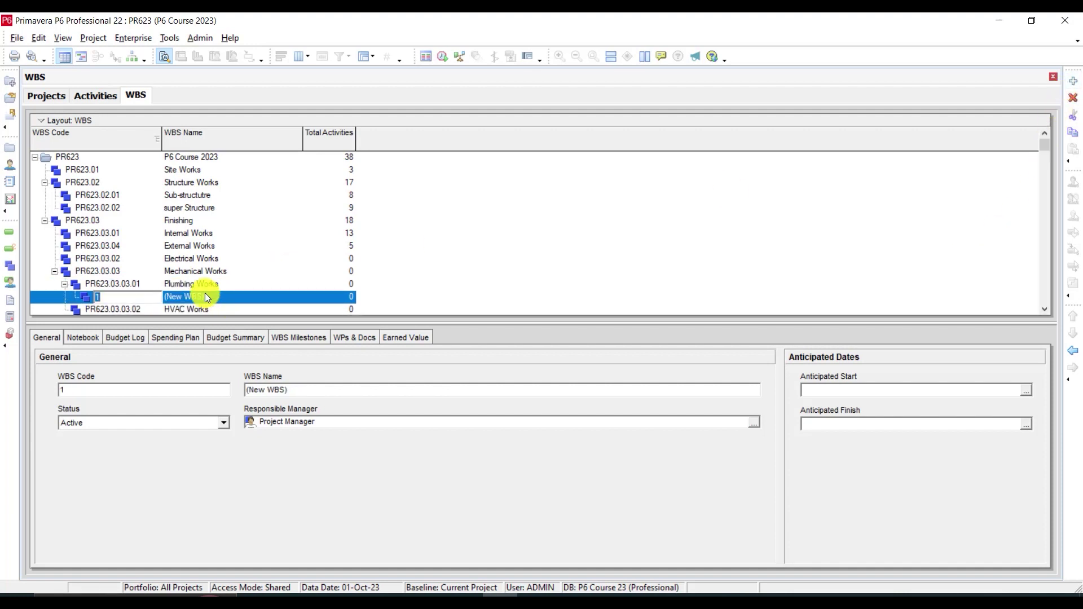
{"action": "type", "text": "01"}
{"action": "key", "text": "Return"}
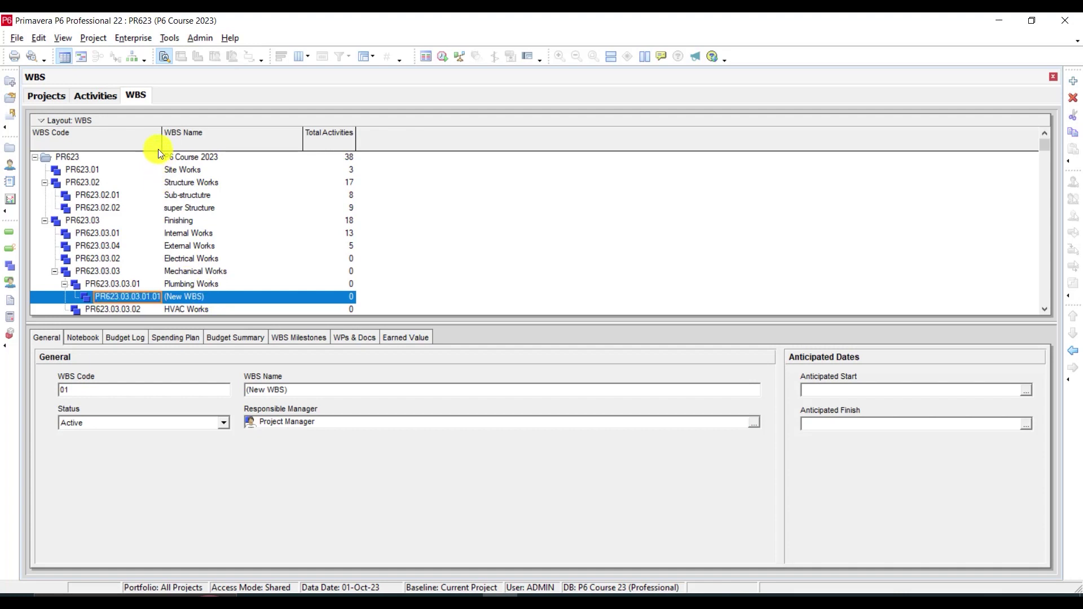
{"action": "left_click_drag", "start_coordinate": [162, 142], "coordinate": [177, 138]}
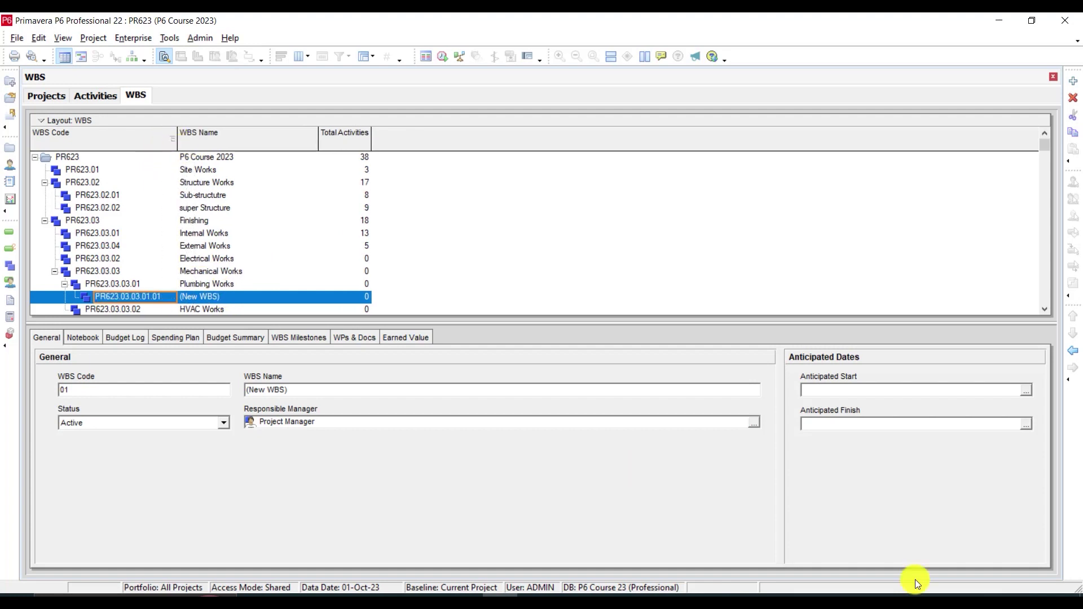
{"action": "left_click", "coordinate": [963, 596]}
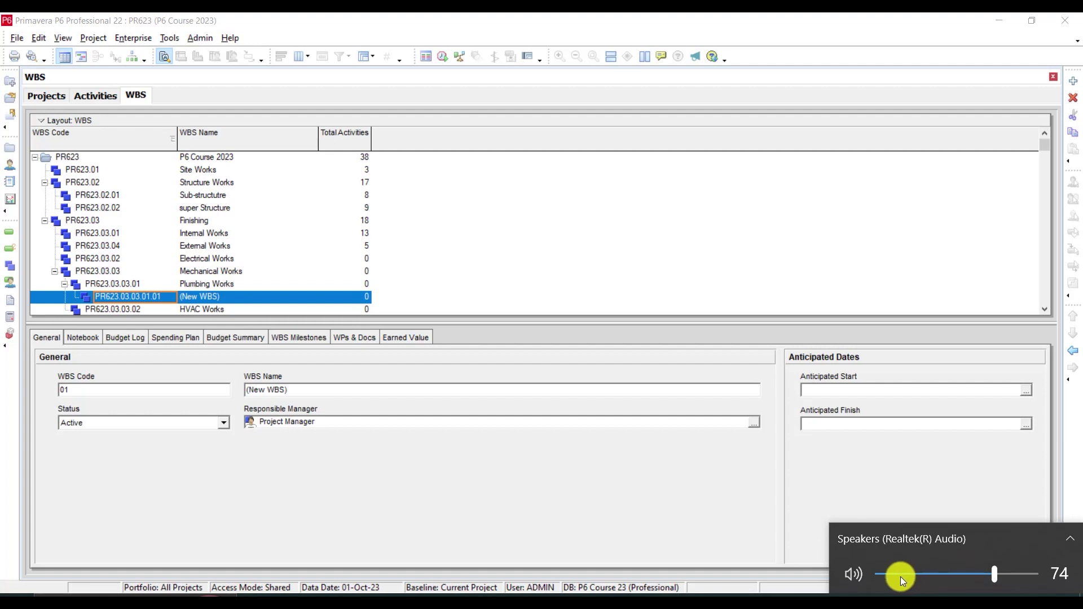
{"action": "left_click", "coordinate": [658, 499]}
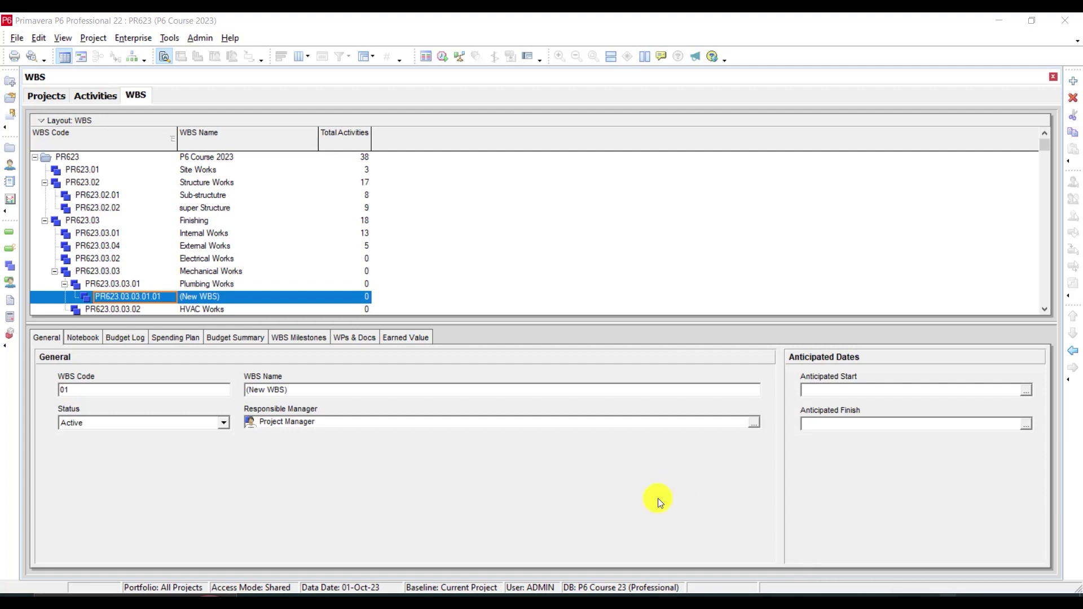
Name the new WBS element under Plumbing Works "First Fix".
{"action": "left_click", "coordinate": [222, 293]}
{"action": "left_click", "coordinate": [226, 294]}
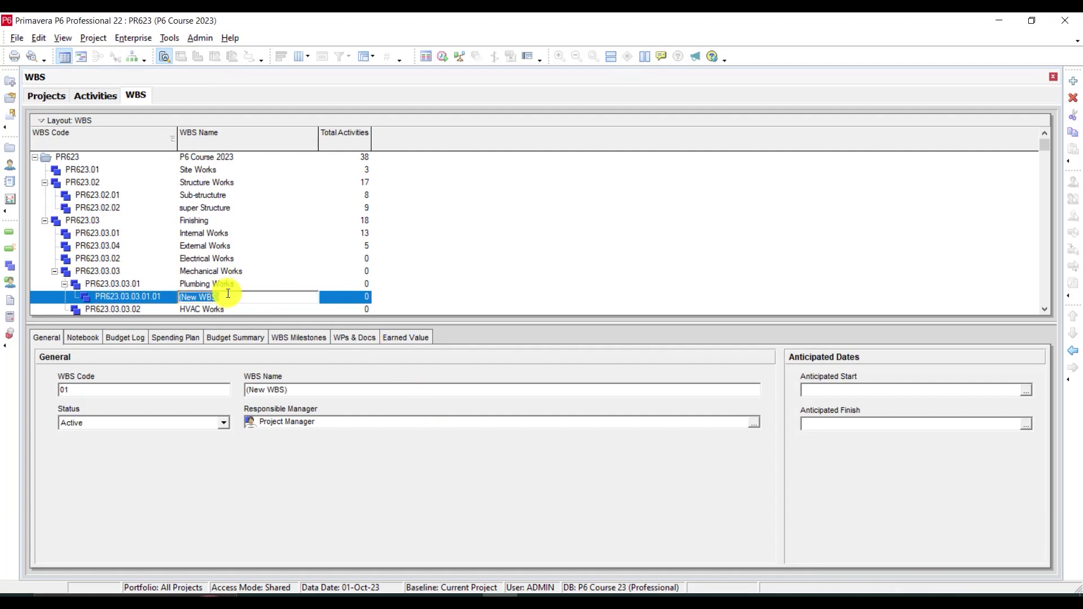
{"action": "type", "text": "First Fix"}
{"action": "key", "text": "Return"}
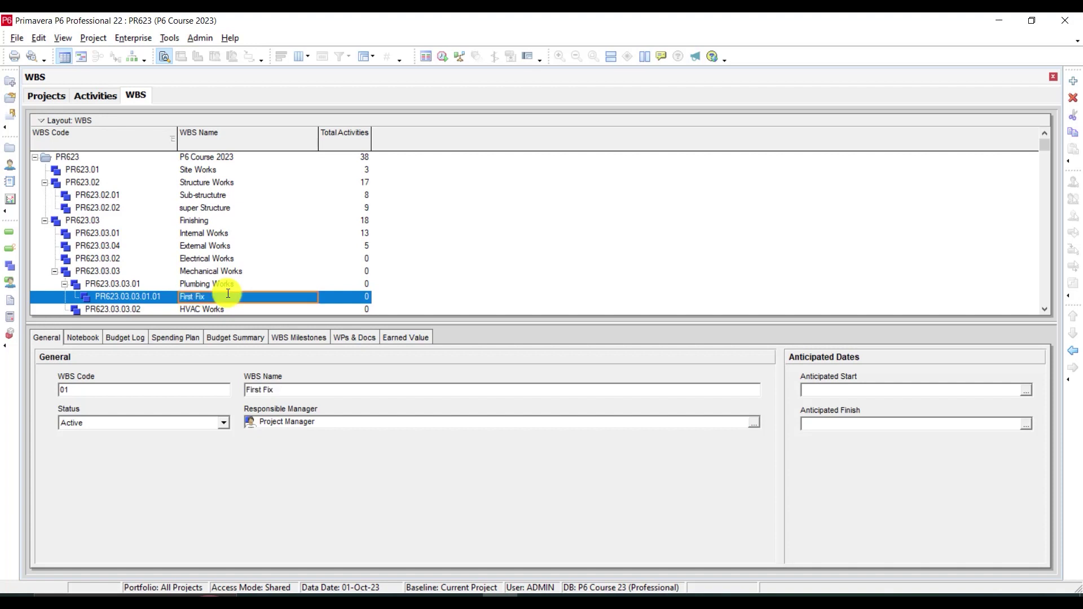
Add a second WBS element under Plumbing Works at the same level as First Fix and set its code to 02.
{"action": "left_click", "coordinate": [1073, 81]}
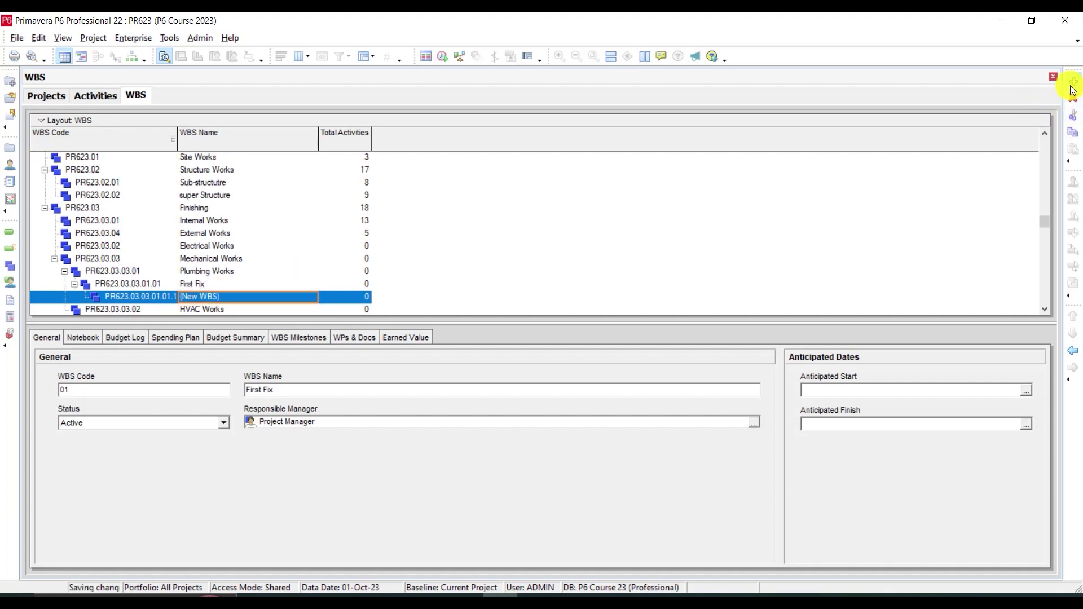
{"action": "left_click", "coordinate": [1073, 352]}
{"action": "type", "text": "02"}
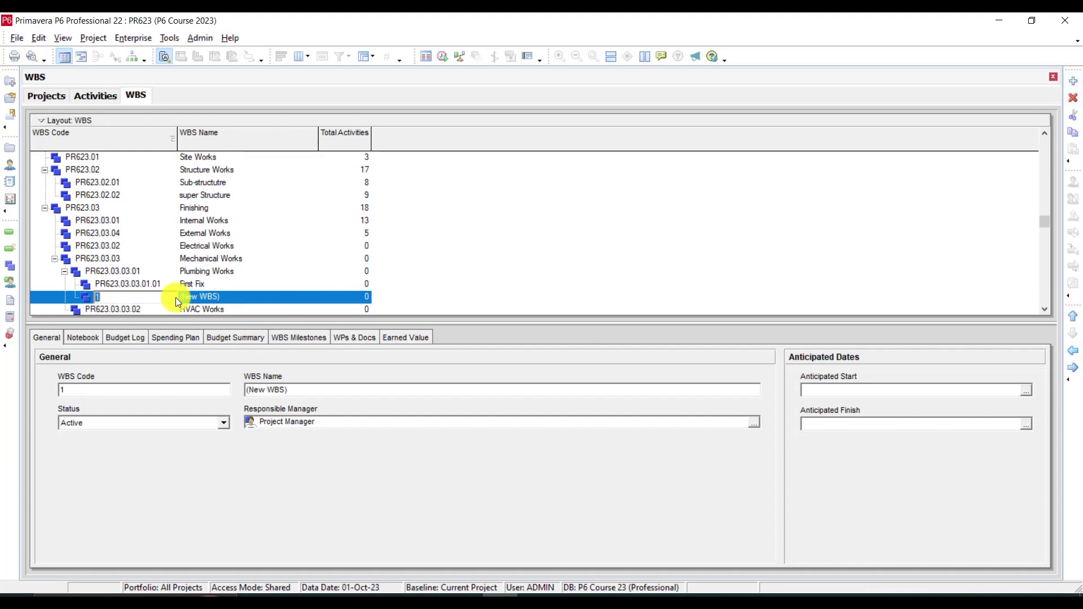
{"action": "left_click", "coordinate": [245, 300]}
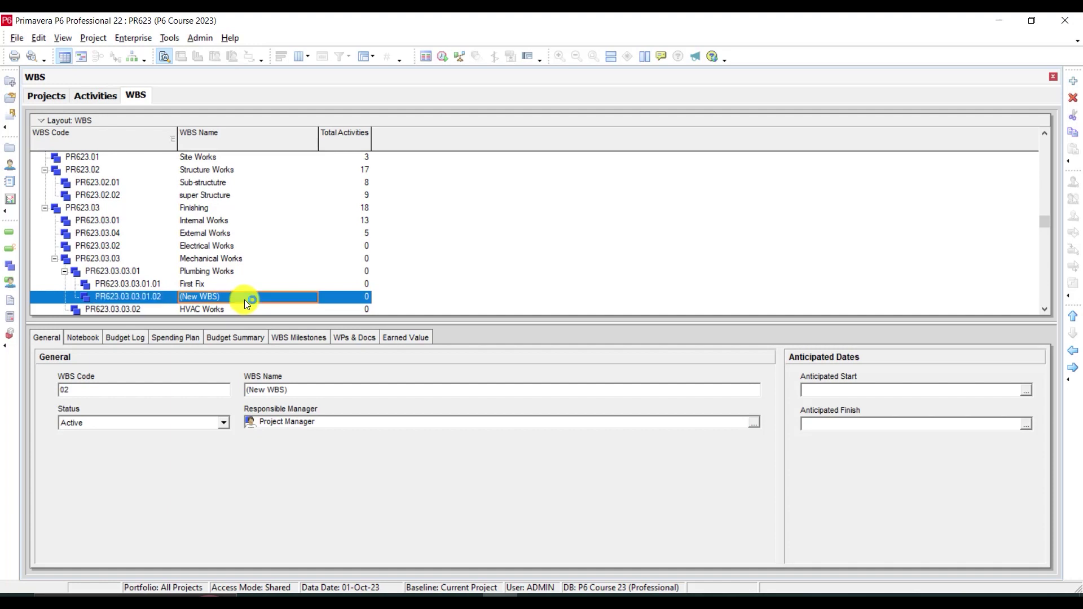
Name the second WBS element under Plumbing Works "Final Fix".
{"action": "type", "text": "Final d"}
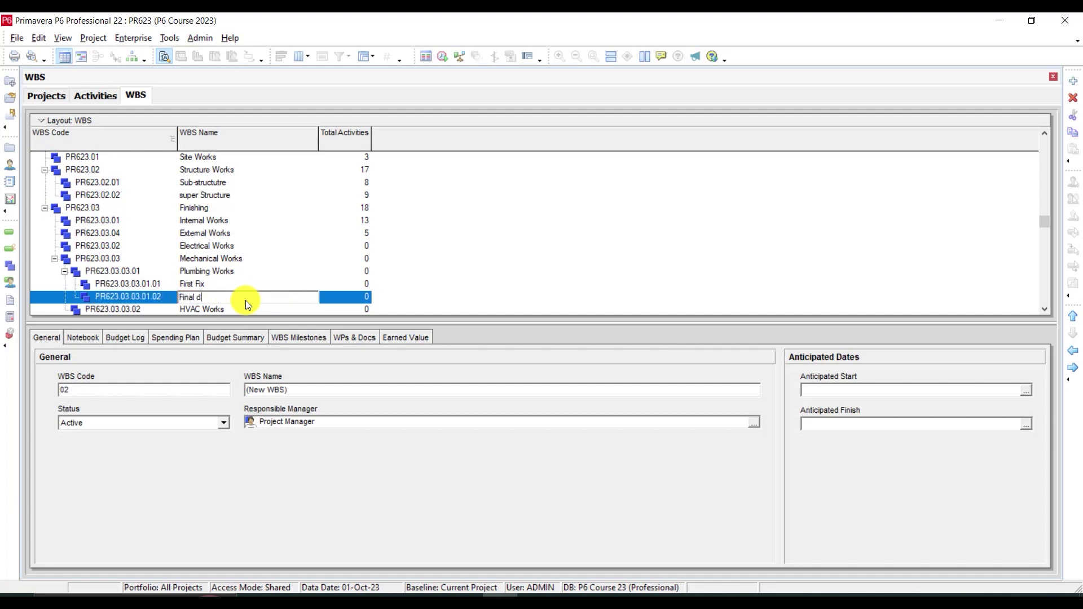
{"action": "key", "text": "BackSpace"}
{"action": "type", "text": "fix"}
{"action": "key", "text": "Return"}
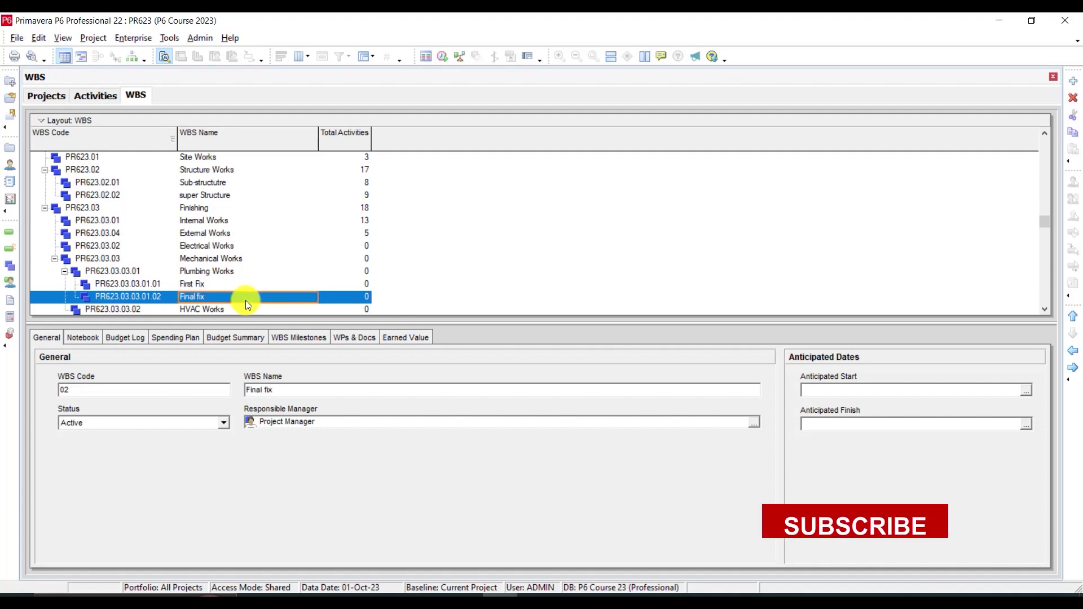
{"action": "left_click", "coordinate": [202, 300]}
{"action": "left_click", "coordinate": [203, 300]}
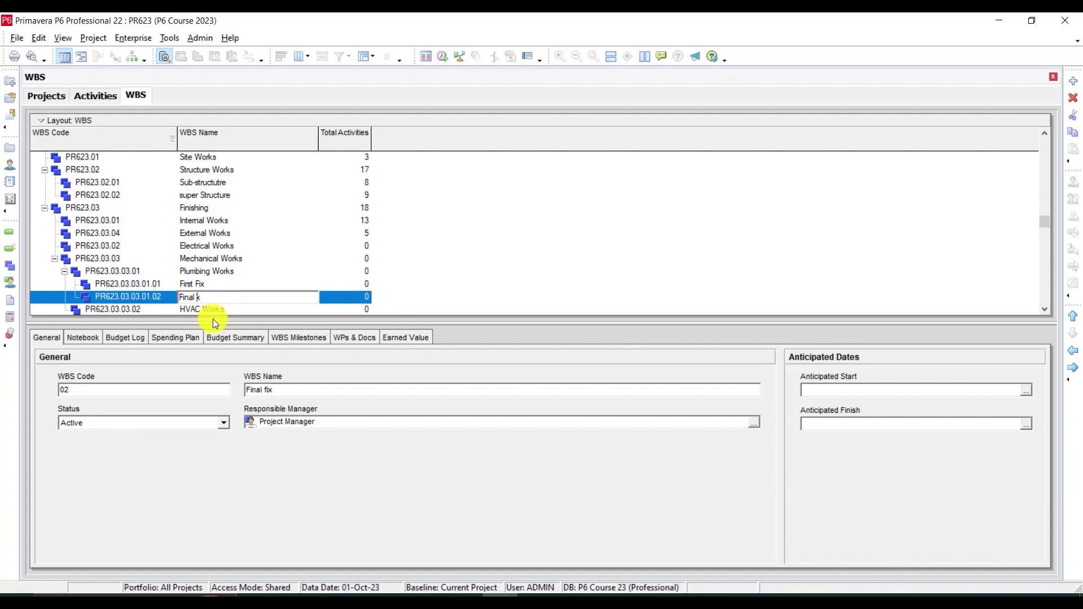
{"action": "key", "text": "Return"}
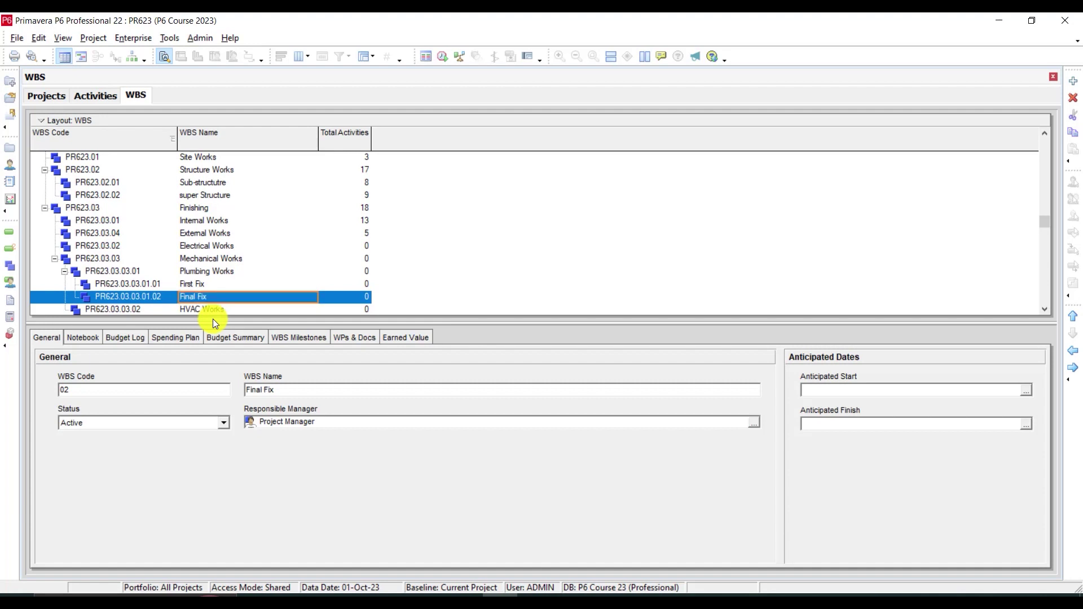
Copy the First Fix and Final Fix elements from Plumbing Works into HVAC Works, keeping the default copy options.
{"action": "left_click", "coordinate": [218, 287]}
{"action": "left_click", "coordinate": [215, 297], "text": "shift"}
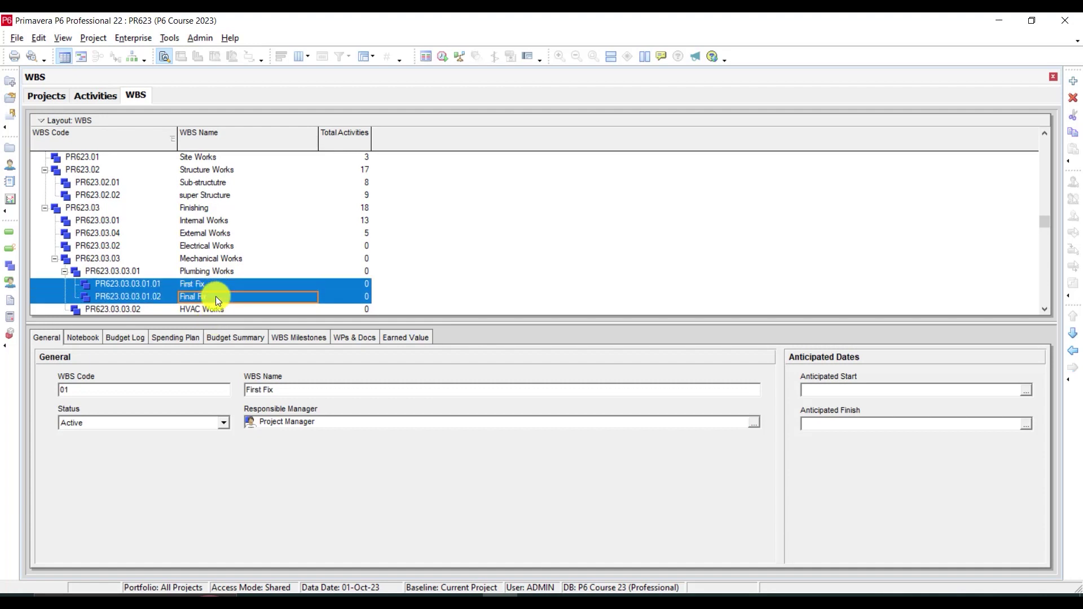
{"action": "key", "text": "ctrl+c"}
{"action": "scroll", "coordinate": [214, 296], "scroll_direction": "down", "scroll_amount": 1}
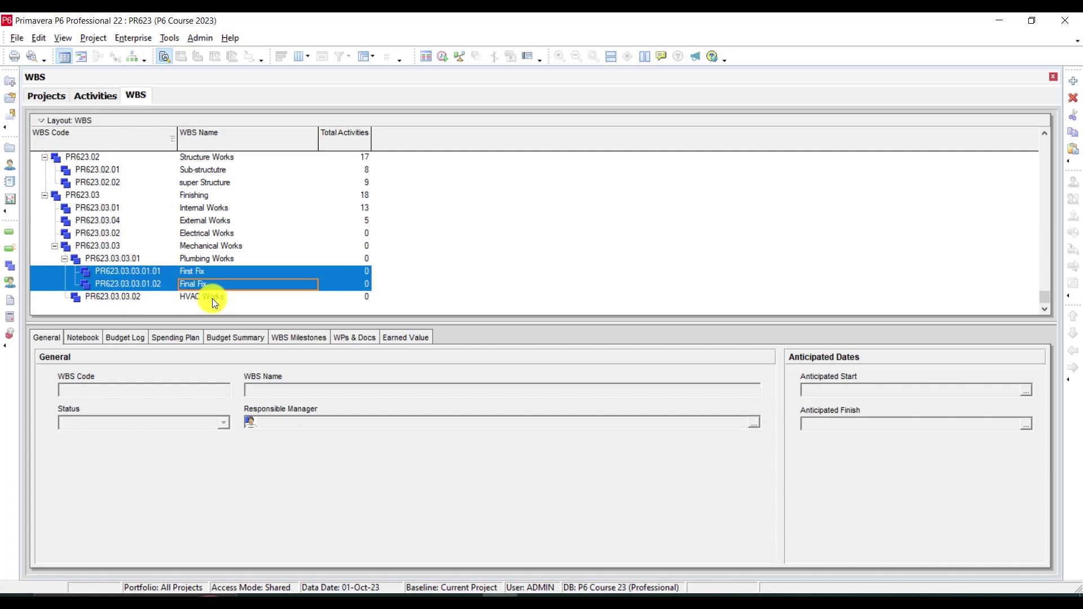
{"action": "left_click", "coordinate": [212, 299]}
{"action": "key", "text": "ctrl+v"}
{"action": "left_click", "coordinate": [622, 254]}
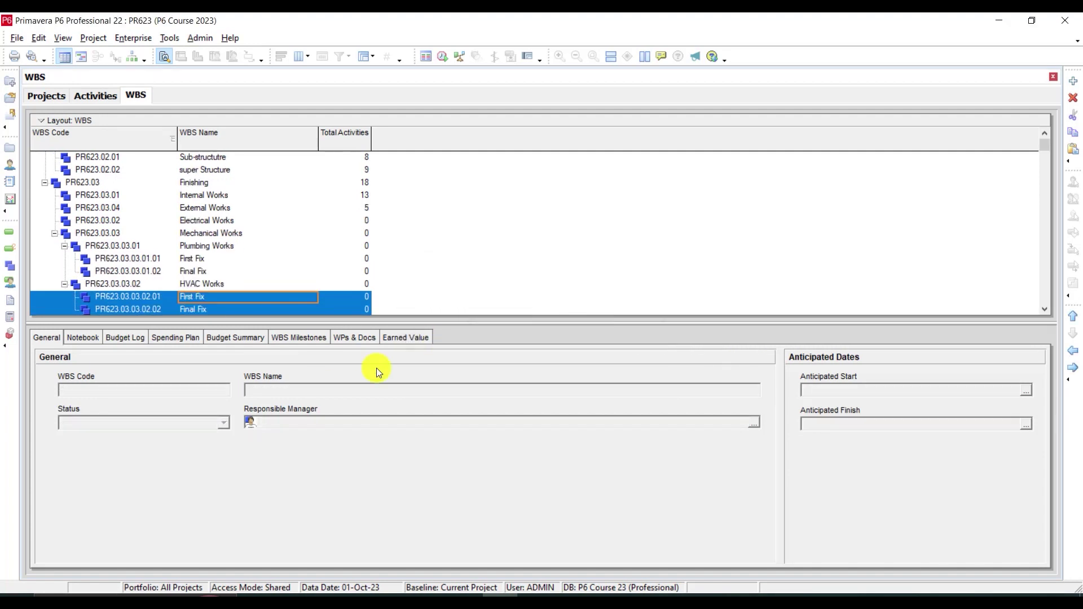
{"action": "left_click", "coordinate": [201, 295]}
{"action": "scroll", "coordinate": [215, 285], "scroll_direction": "down", "scroll_amount": 1}
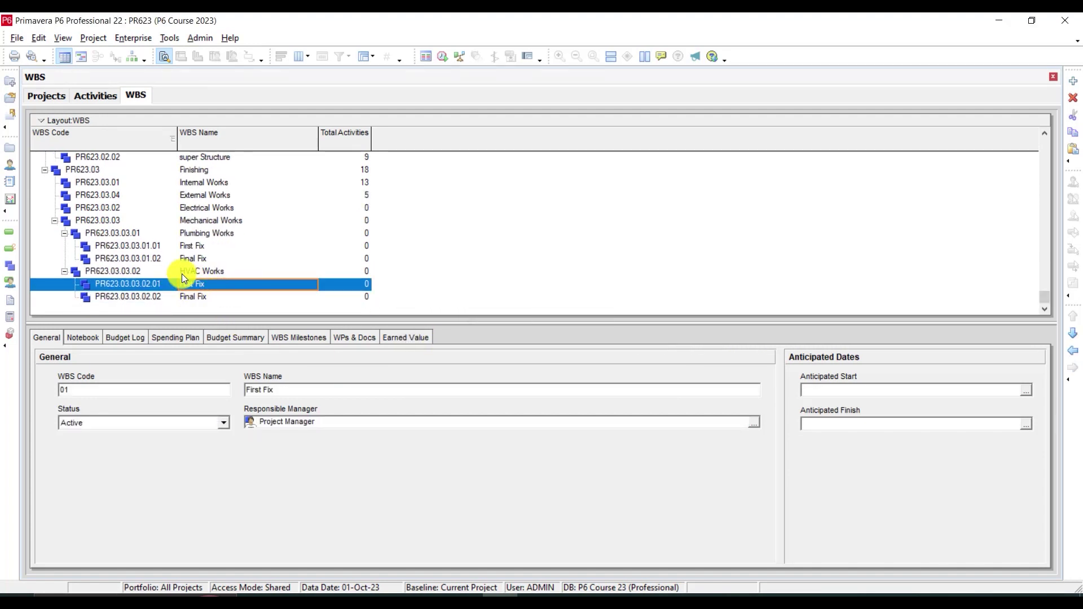
Paste the copied First Fix and Final Fix elements under Electrical Works as well, with the default copy options.
{"action": "scroll", "coordinate": [211, 269], "scroll_direction": "up", "scroll_amount": 1}
{"action": "scroll", "coordinate": [214, 265], "scroll_direction": "down", "scroll_amount": 1}
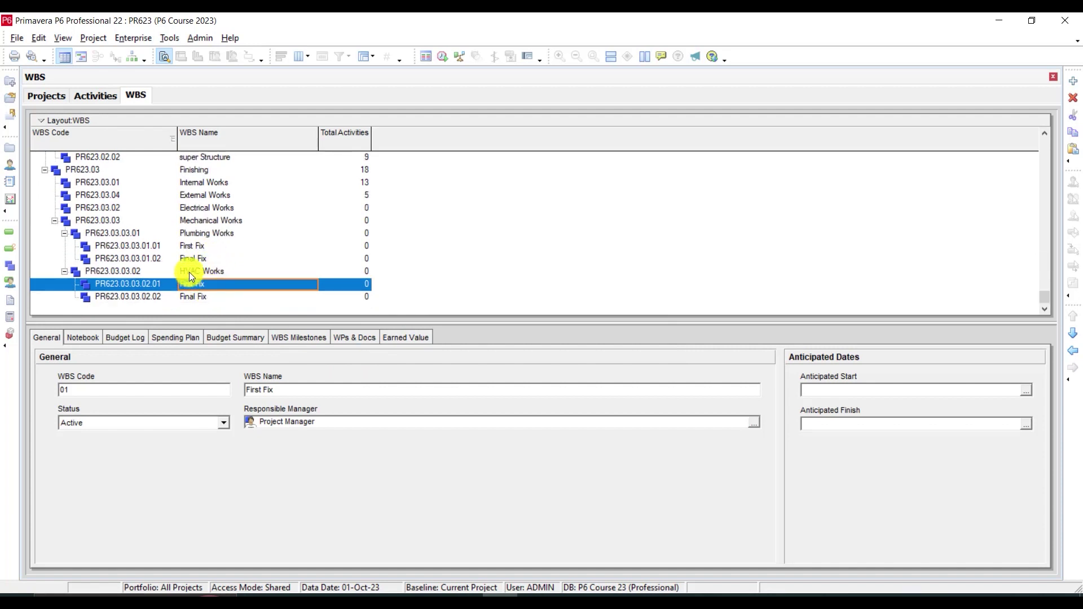
{"action": "left_click", "coordinate": [195, 222]}
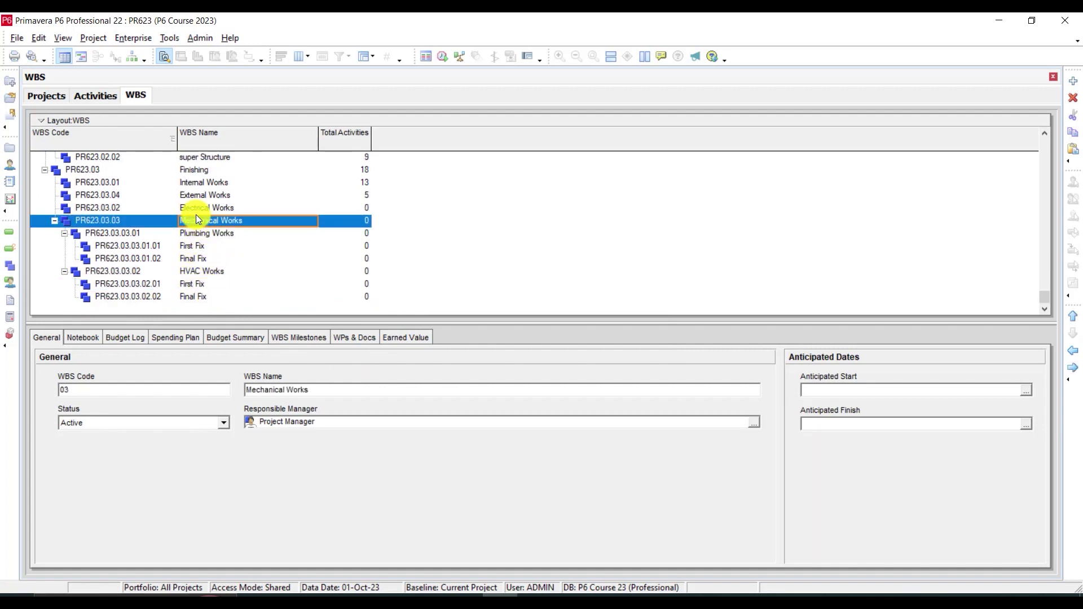
{"action": "left_click", "coordinate": [195, 214]}
{"action": "key", "text": "ctrl+v"}
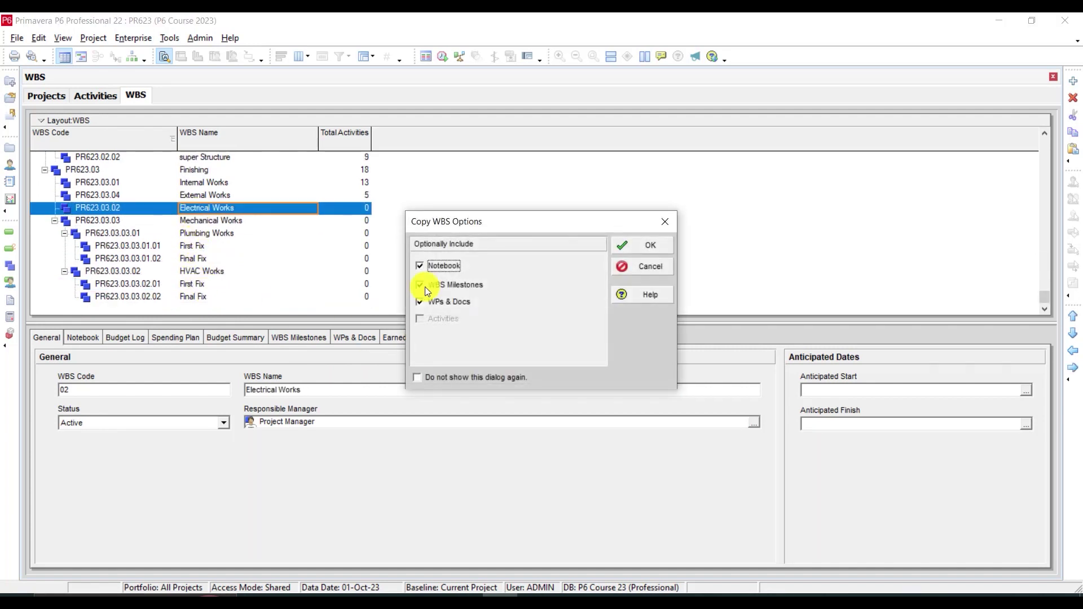
{"action": "left_click", "coordinate": [619, 244]}
{"action": "scroll", "coordinate": [215, 264], "scroll_direction": "down", "scroll_amount": 1}
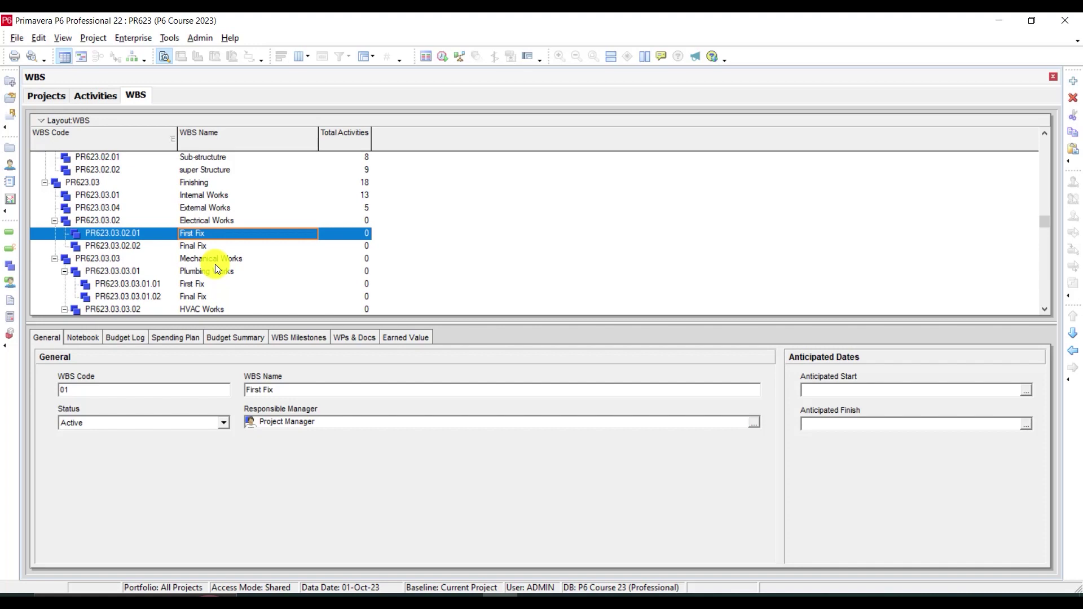
Open the project's activities view and add an activity named "Piping & Valves" under First Fix of Electrical Works.
{"action": "left_click", "coordinate": [13, 236]}
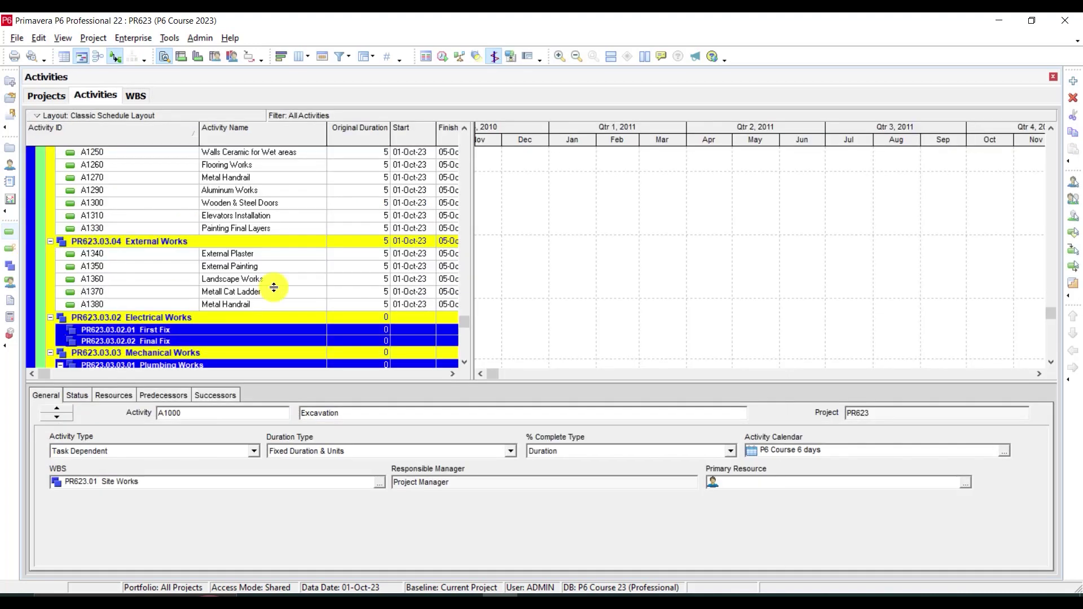
{"action": "scroll", "coordinate": [169, 296], "scroll_direction": "down", "scroll_amount": 2}
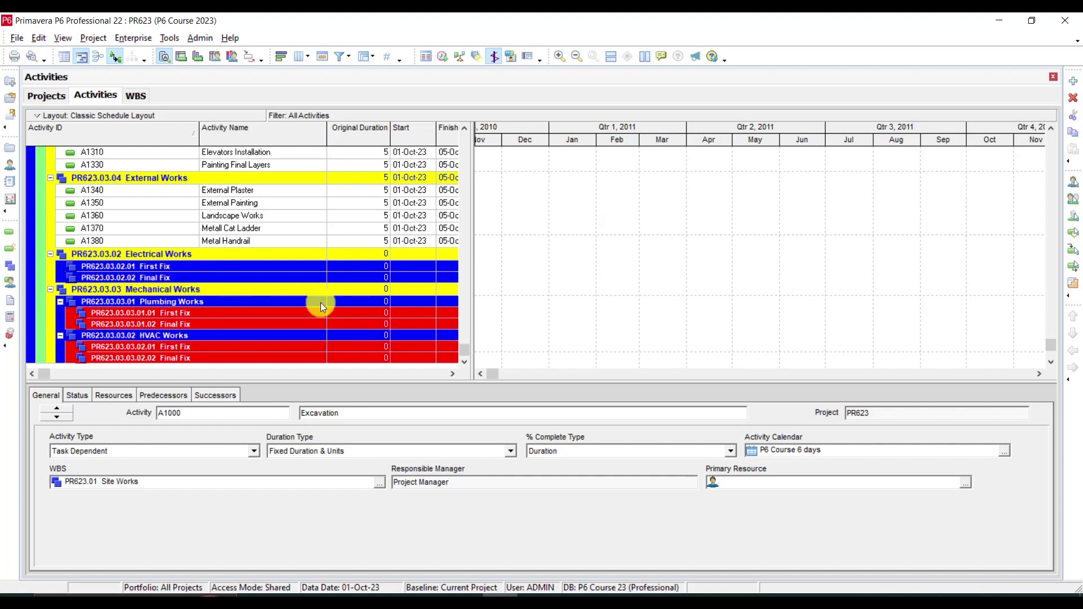
{"action": "left_click", "coordinate": [179, 266]}
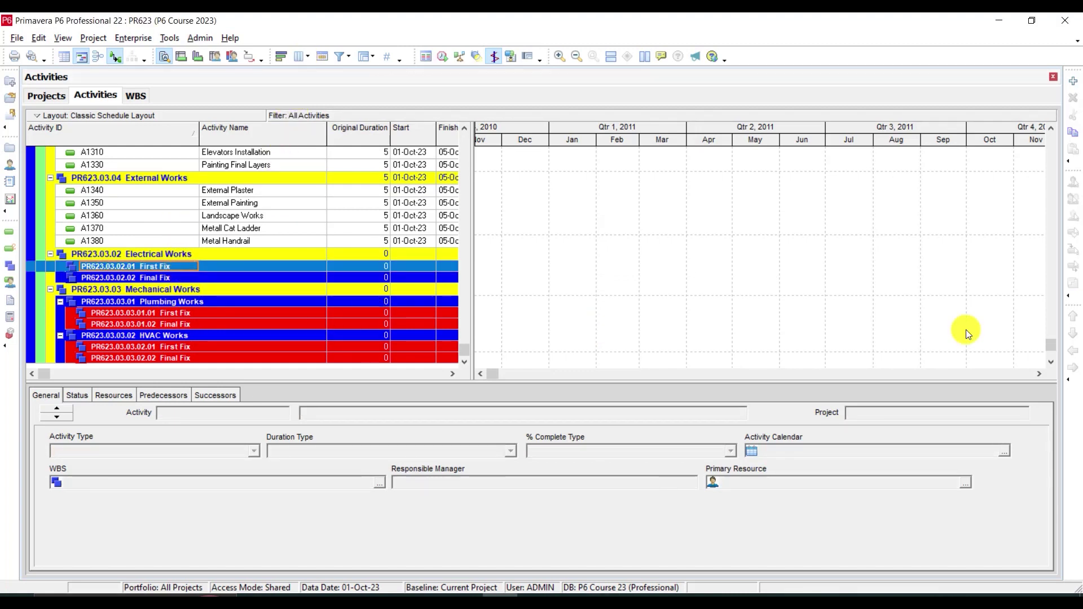
{"action": "left_click", "coordinate": [1073, 81]}
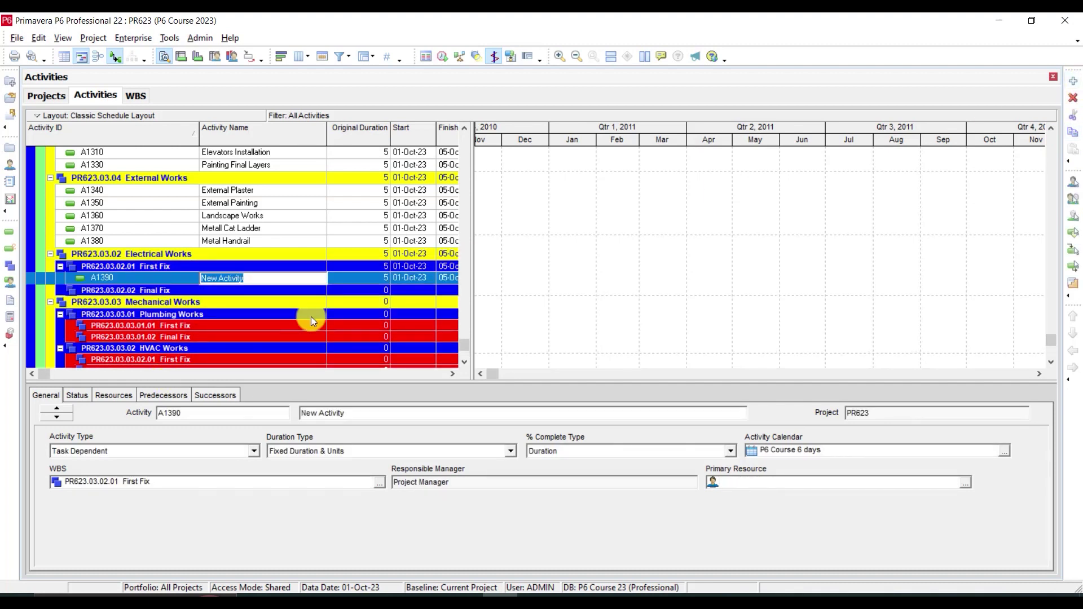
{"action": "type", "text": "Piping & Valves"}
{"action": "key", "text": "Return"}
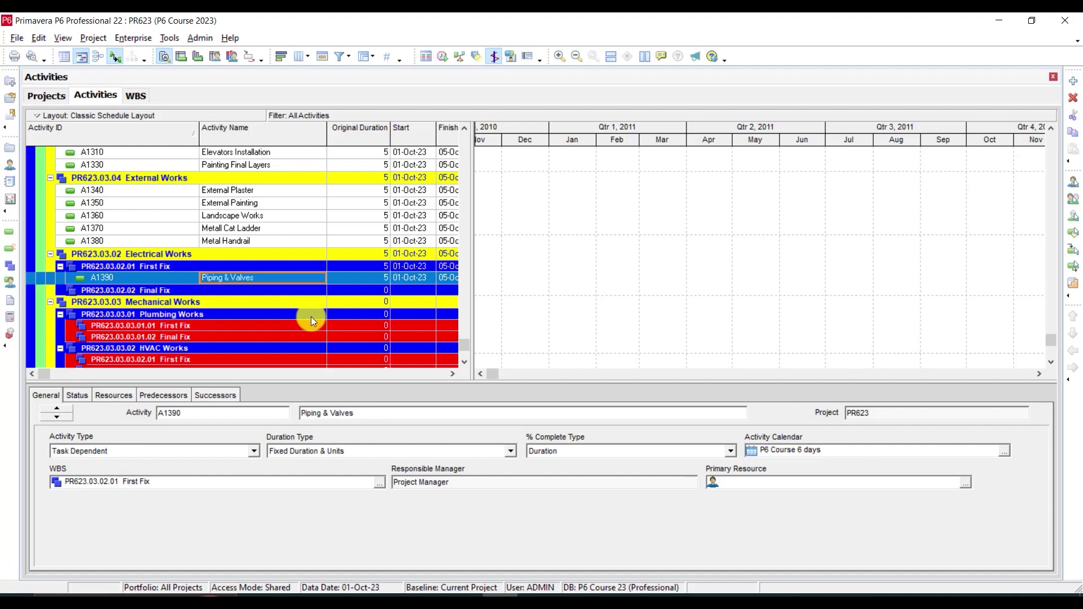
Add an activity named "Electric Water Heater" under Final Fix of Electrical Works.
{"action": "left_click", "coordinate": [201, 293]}
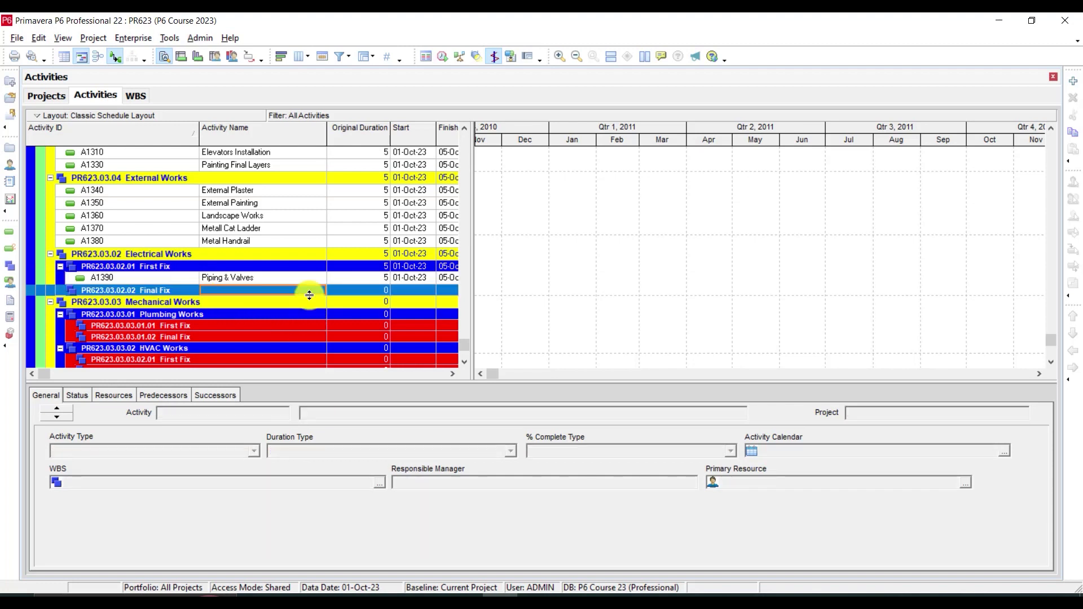
{"action": "left_click", "coordinate": [1075, 85]}
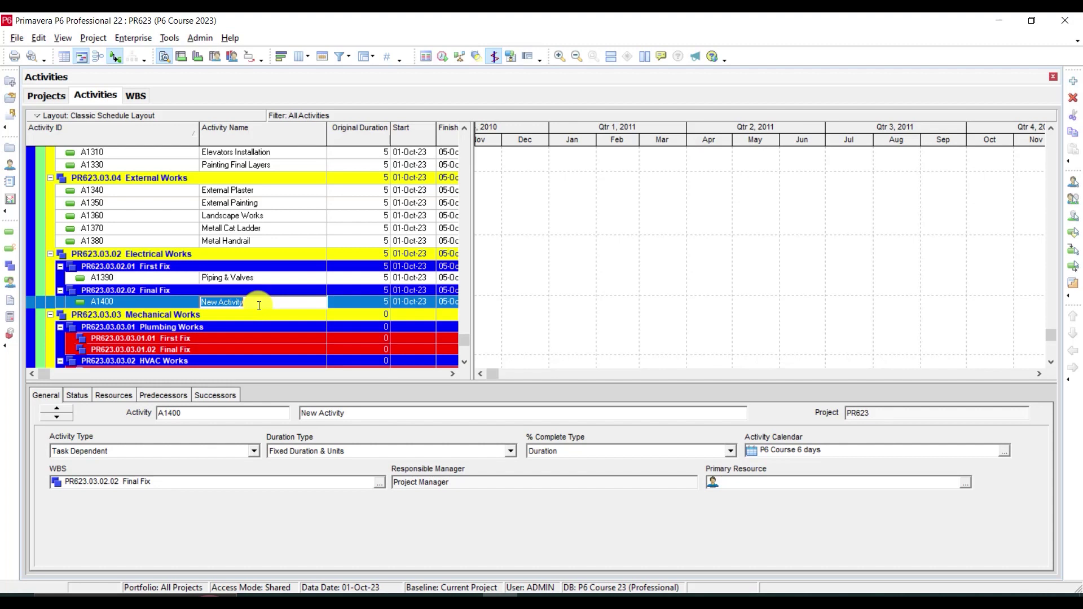
{"action": "type", "text": "Electric Water Heater"}
{"action": "key", "text": "Return"}
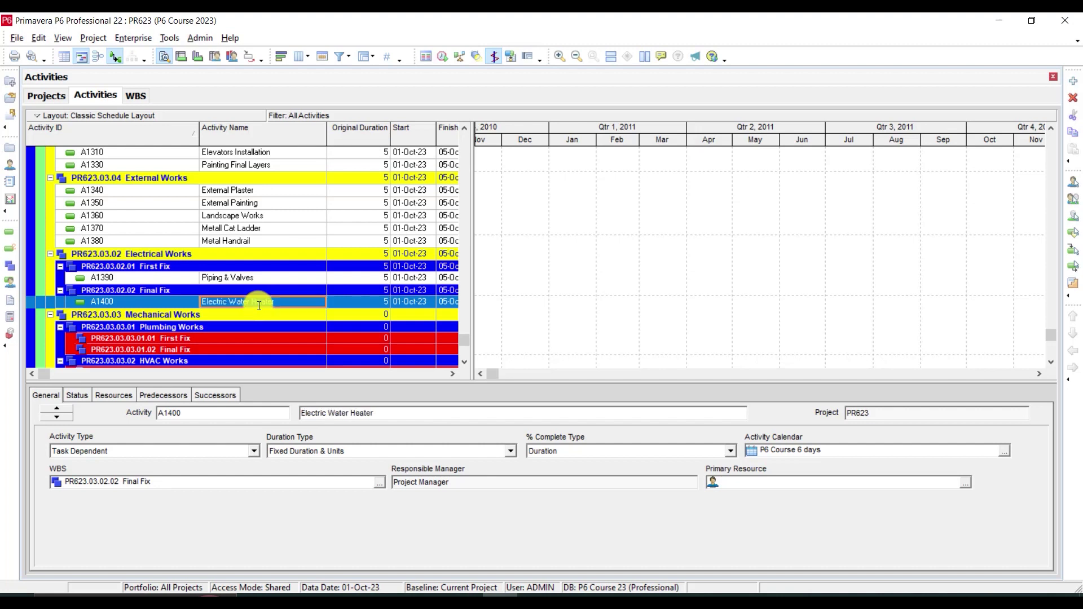
Add a second activity under Final Fix of Electrical Works and name it "Pumps & Filters".
{"action": "left_click", "coordinate": [1072, 85]}
{"action": "type", "text": "Pum"}
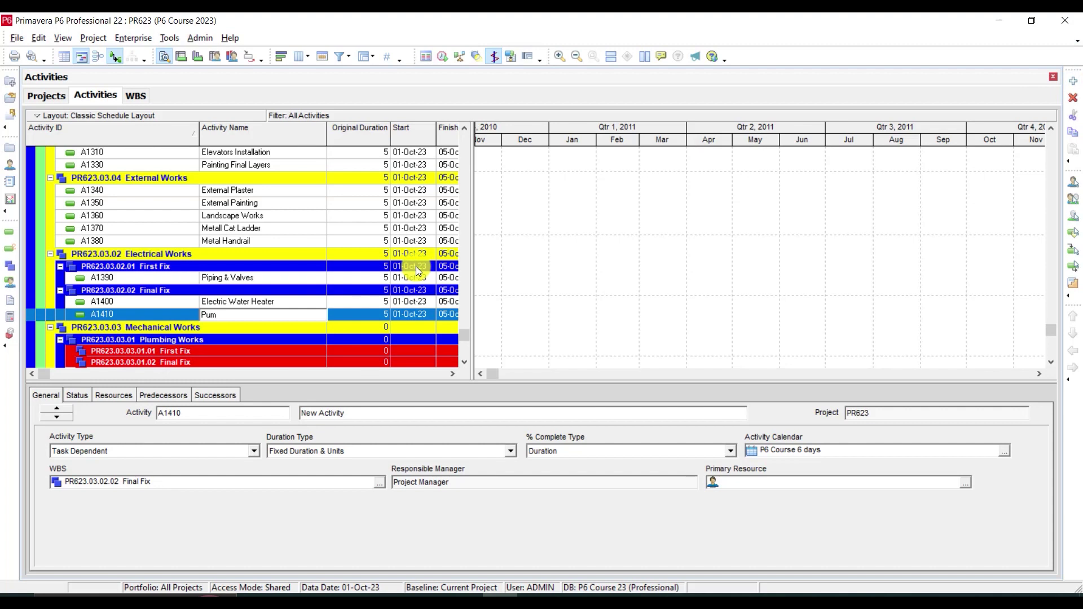
{"action": "type", "text": "bs"}
{"action": "type", "text": " &"}
{"action": "type", "text": " Filk"}
{"action": "type", "text": "ers"}
{"action": "key", "text": "Return"}
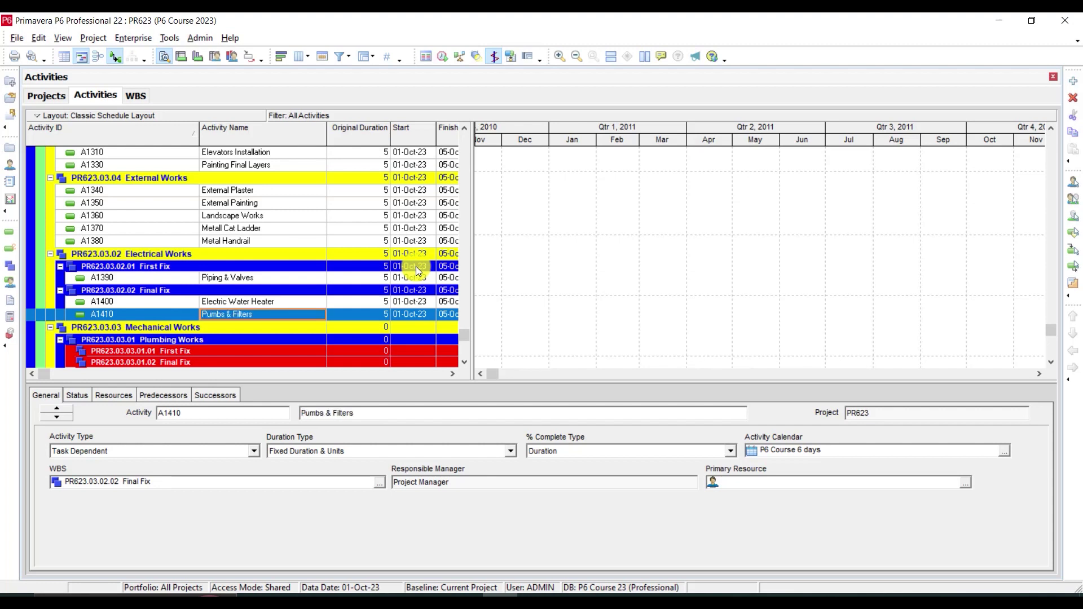
{"action": "left_click", "coordinate": [222, 314]}
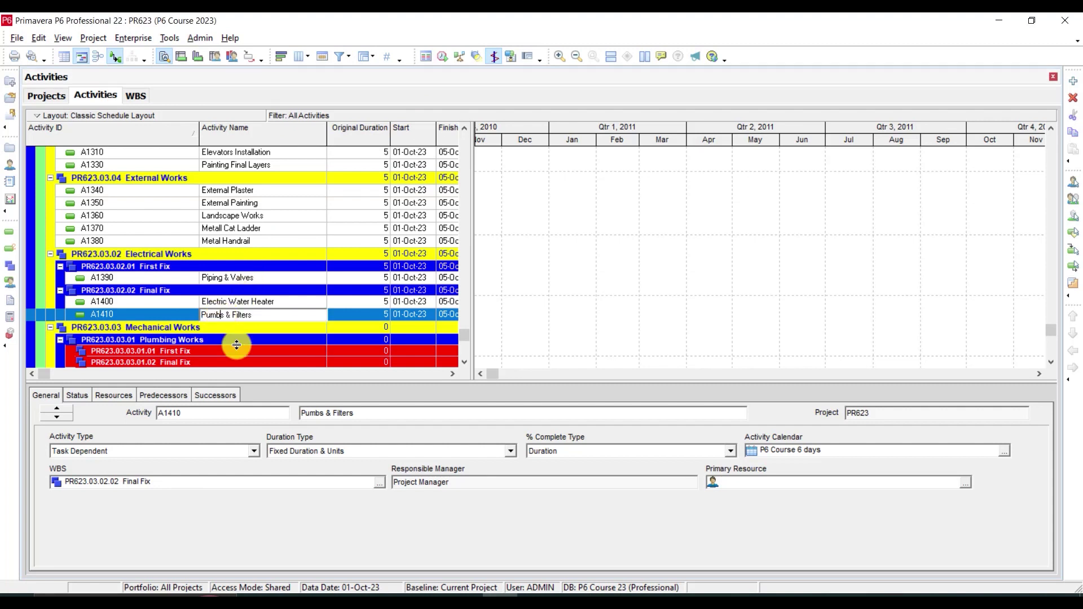
{"action": "key", "text": "BackSpace"}
{"action": "type", "text": "p"}
{"action": "key", "text": "Return"}
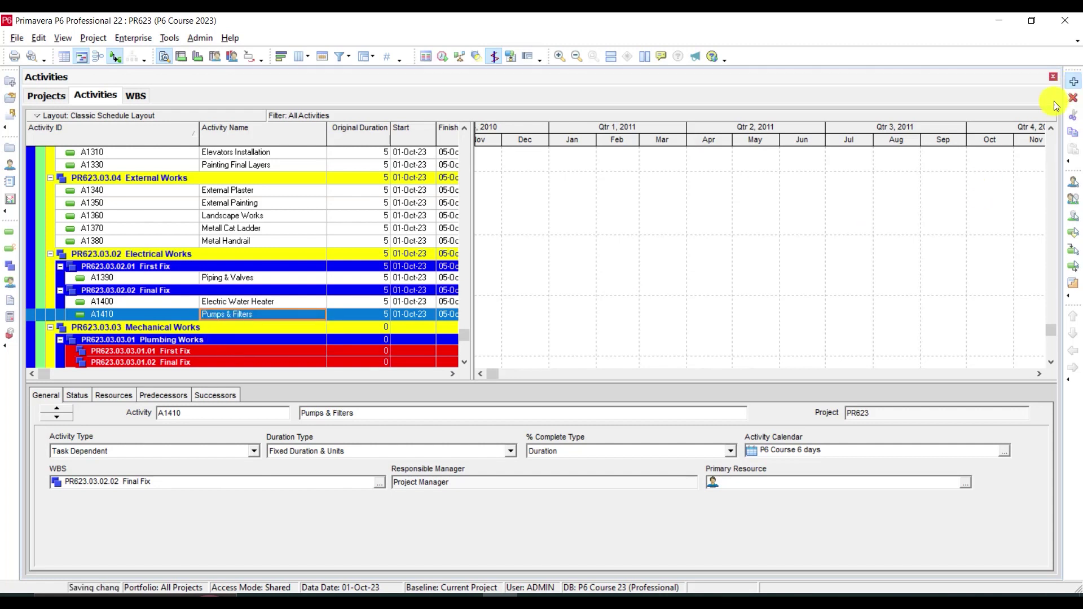
Add a third activity under Final Fix of Electrical Works and name it "Domestci Water Tank".
{"action": "left_click", "coordinate": [1073, 81]}
{"action": "type", "text": "Dome"}
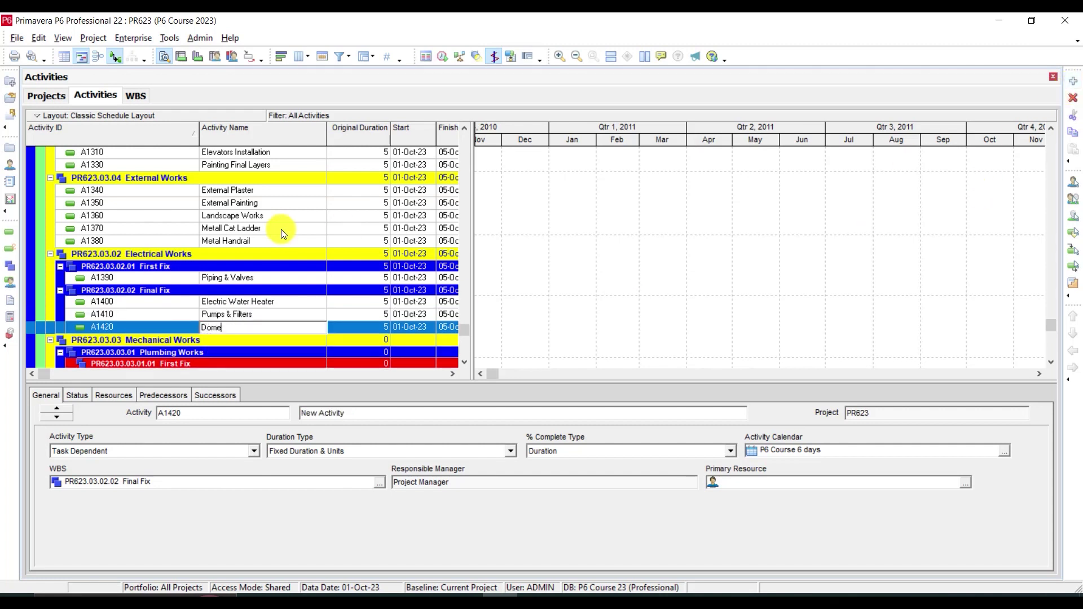
{"action": "type", "text": "stci Water Tank"}
Add a fourth activity under Final Fix of Electrical Works and name it "Sanitary fixtures & Toilet accessories".
{"action": "left_click", "coordinate": [1074, 81]}
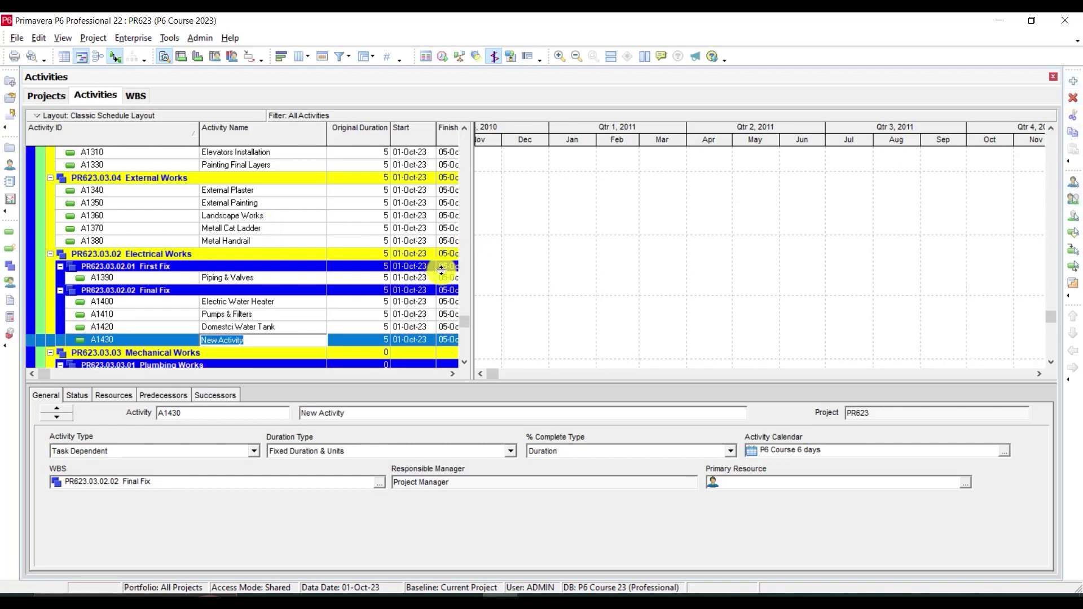
{"action": "type", "text": "Sanitary fixtures &"}
{"action": "type", "text": "Toilet acces"}
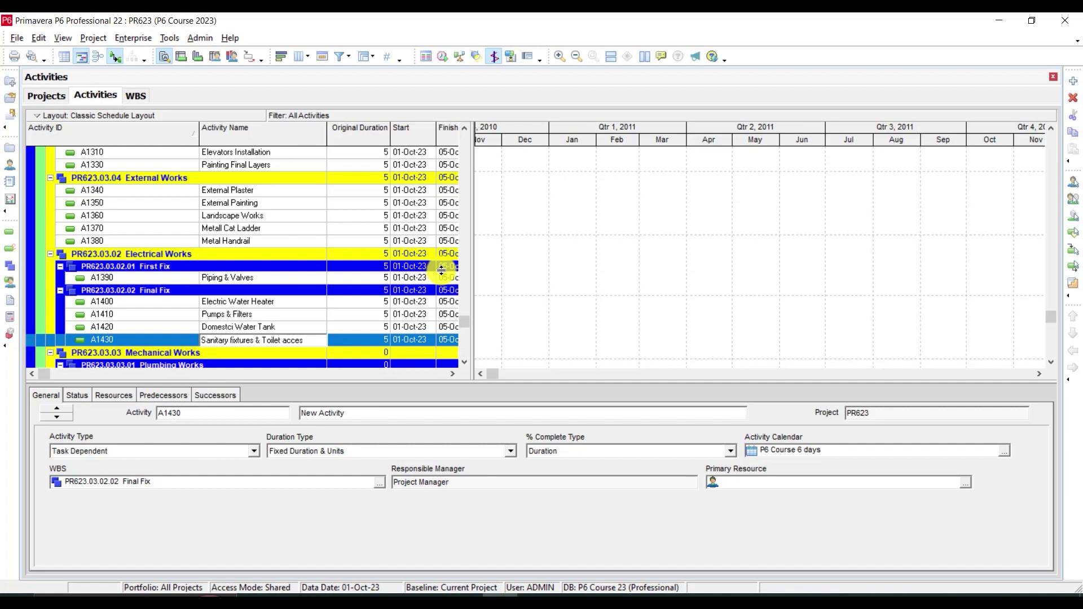
{"action": "type", "text": "sories"}
{"action": "key", "text": "Return"}
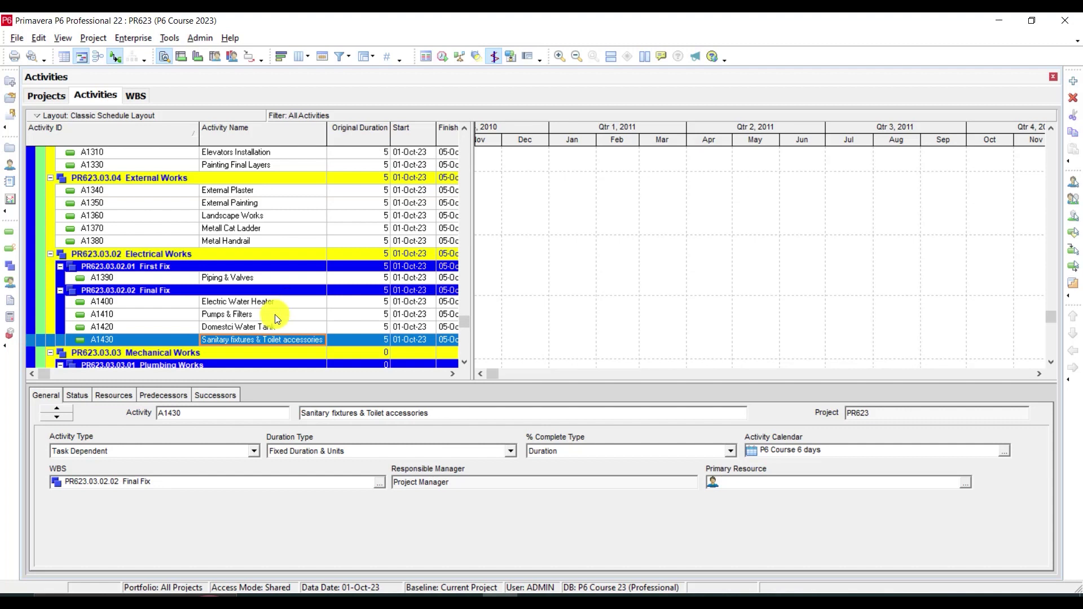
Move the Piping & Valves activity from Electrical Works to First Fix under Plumbing Works.
{"action": "scroll", "coordinate": [275, 313], "scroll_direction": "down", "scroll_amount": 2}
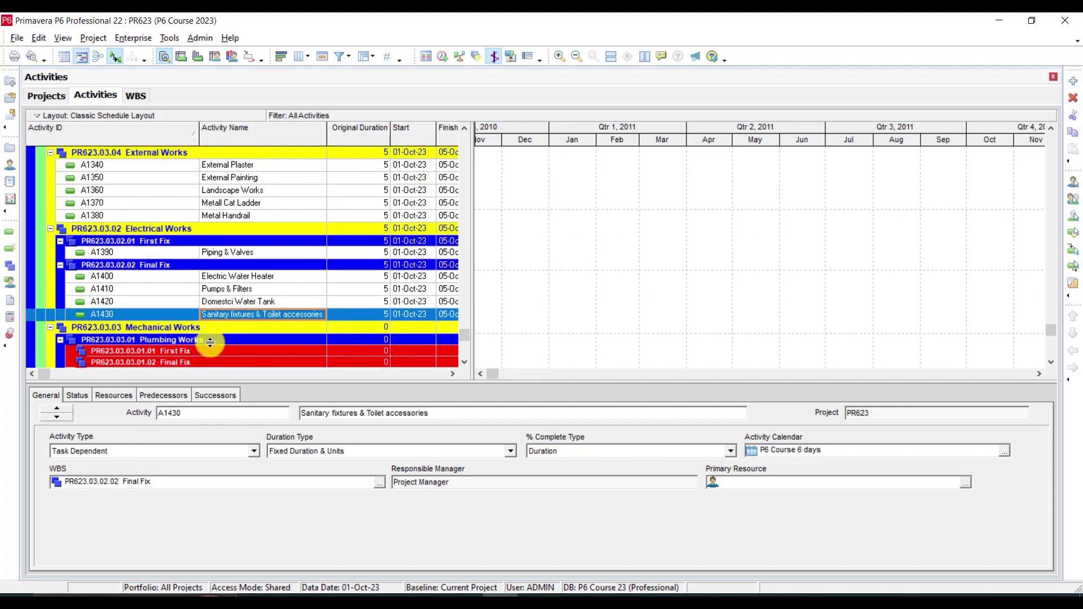
{"action": "scroll", "coordinate": [210, 346], "scroll_direction": "down", "scroll_amount": 3}
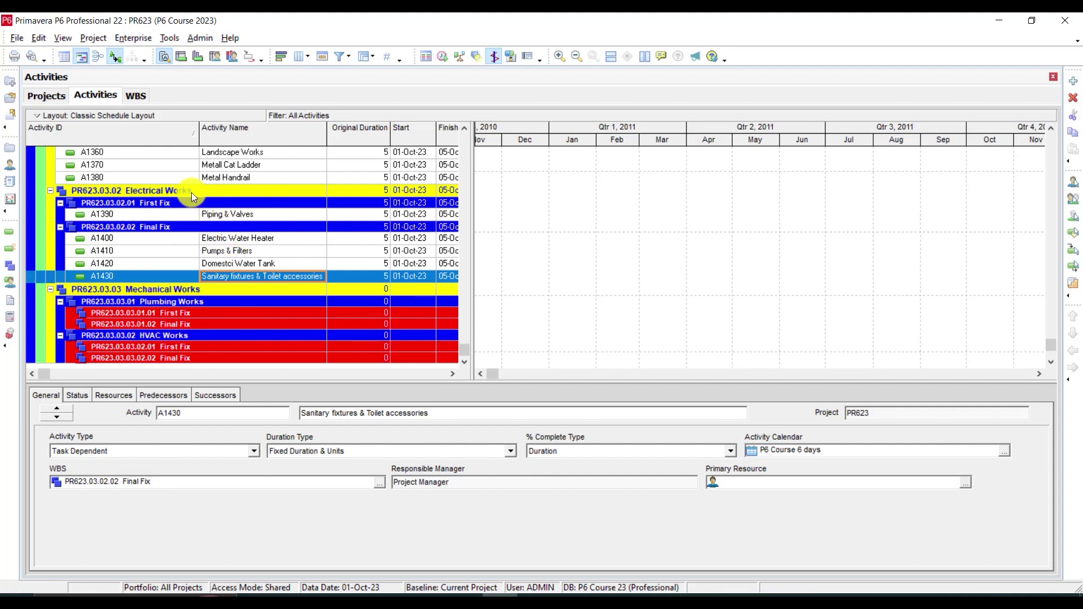
{"action": "left_click", "coordinate": [234, 216]}
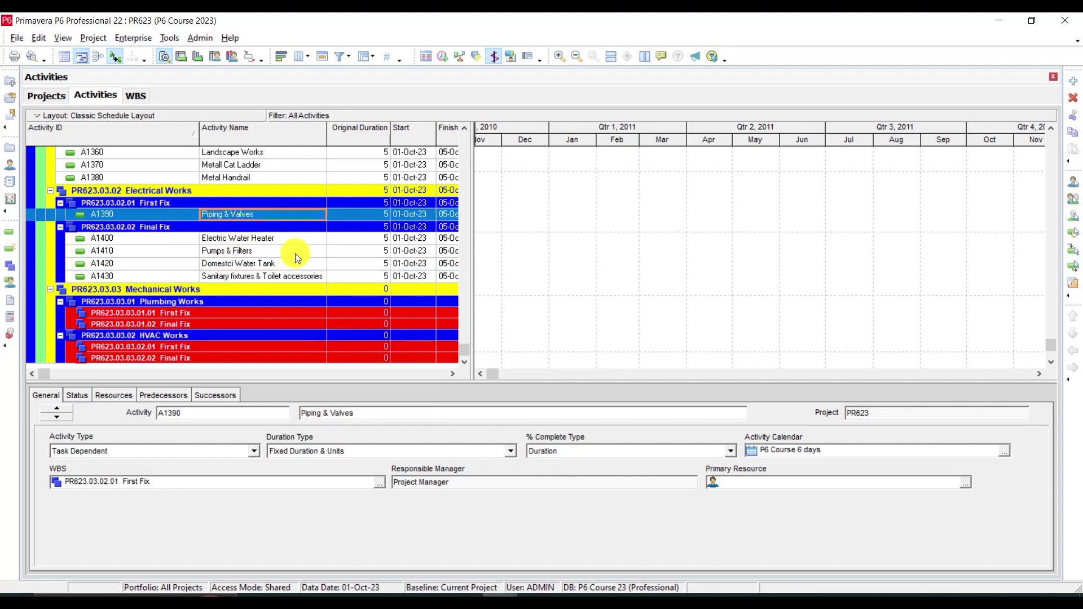
{"action": "left_click", "coordinate": [189, 313]}
{"action": "key", "text": "ctrl+v"}
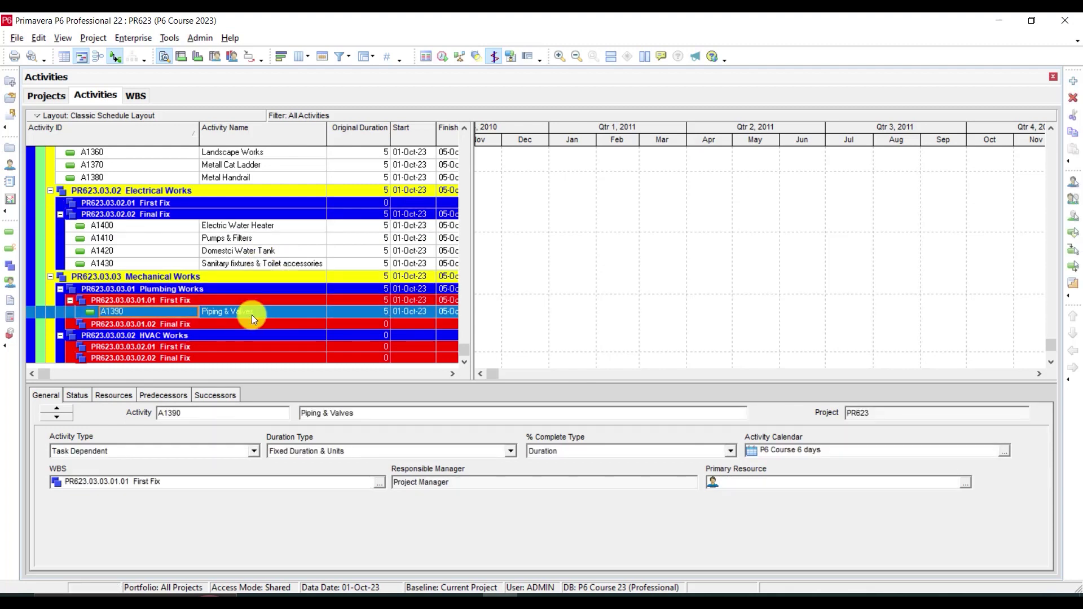
Move the Electric Water Heater, Pumps & Filters, Domestci Water Tank and Sanitary fixtures activities from Electrical Works to Final Fix under Plumbing Works.
{"action": "left_click", "coordinate": [240, 226]}
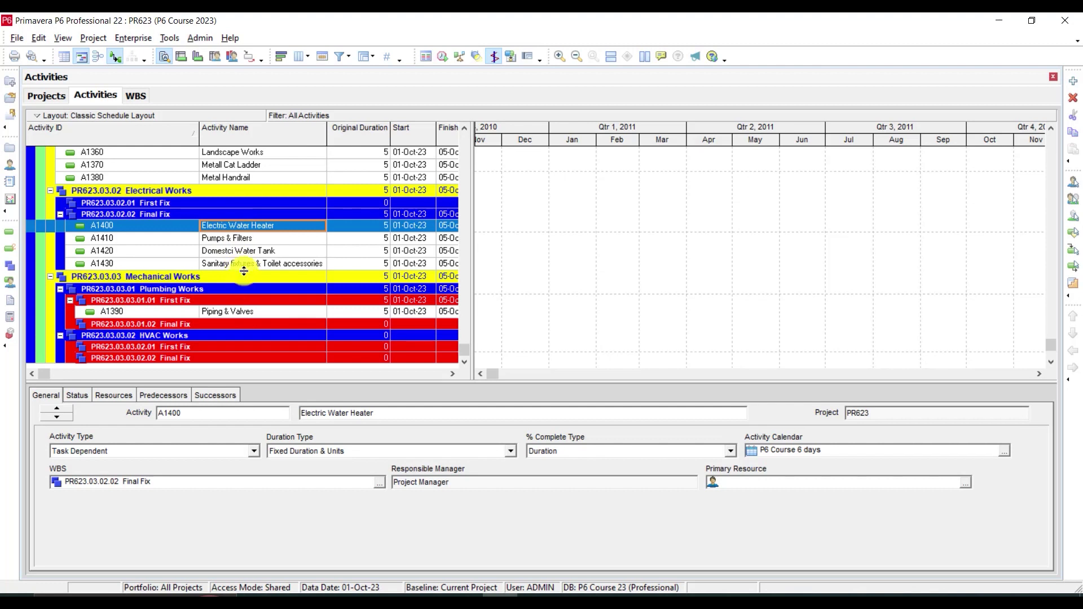
{"action": "left_click", "coordinate": [245, 265], "text": "shift"}
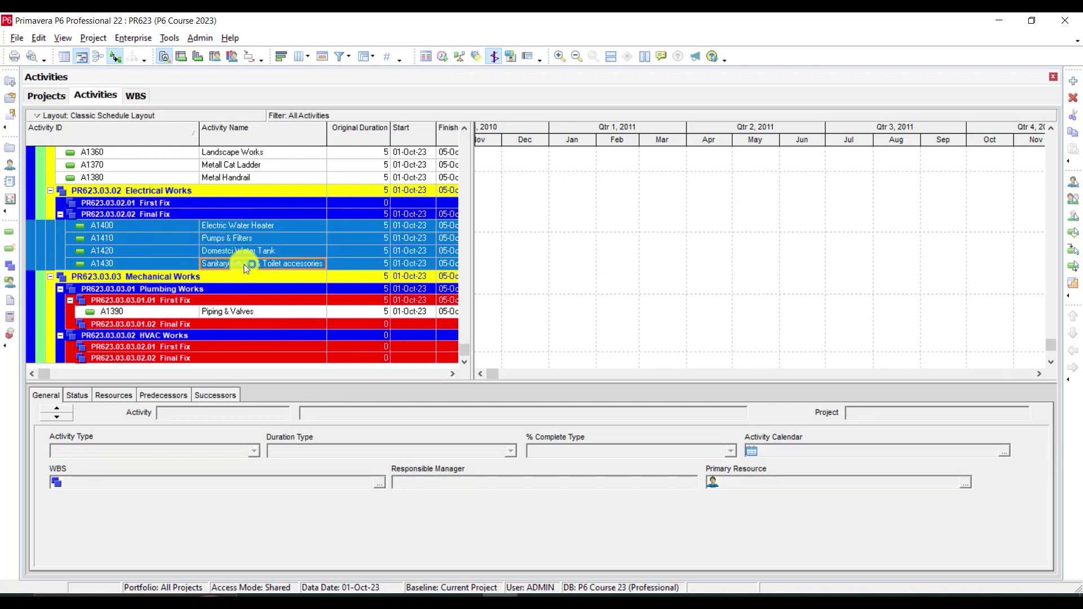
{"action": "key", "text": "ctrl+x"}
{"action": "left_click", "coordinate": [192, 324]}
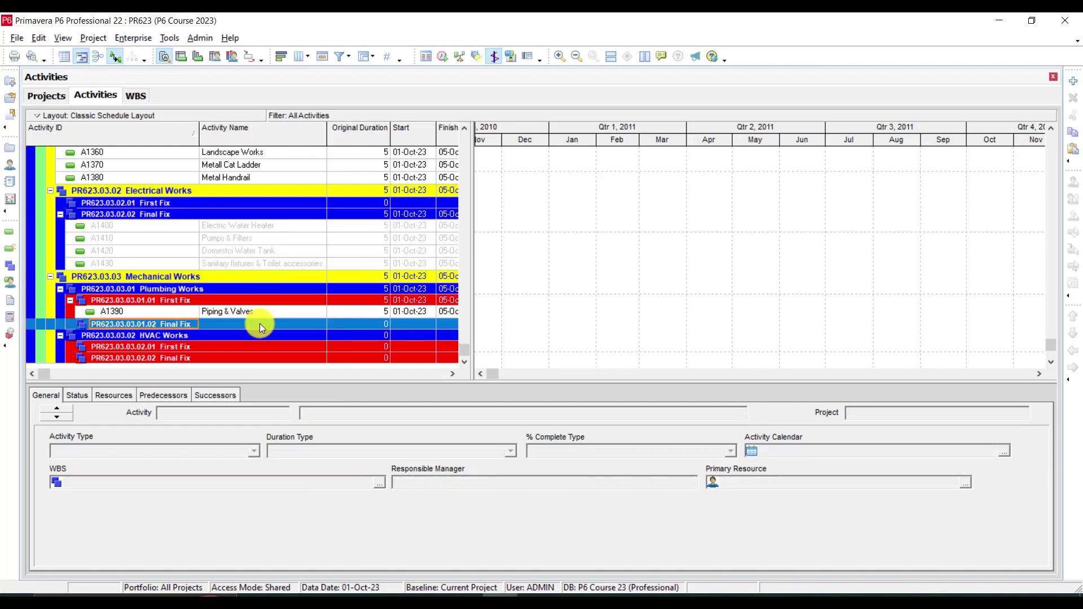
{"action": "key", "text": "ctrl+v"}
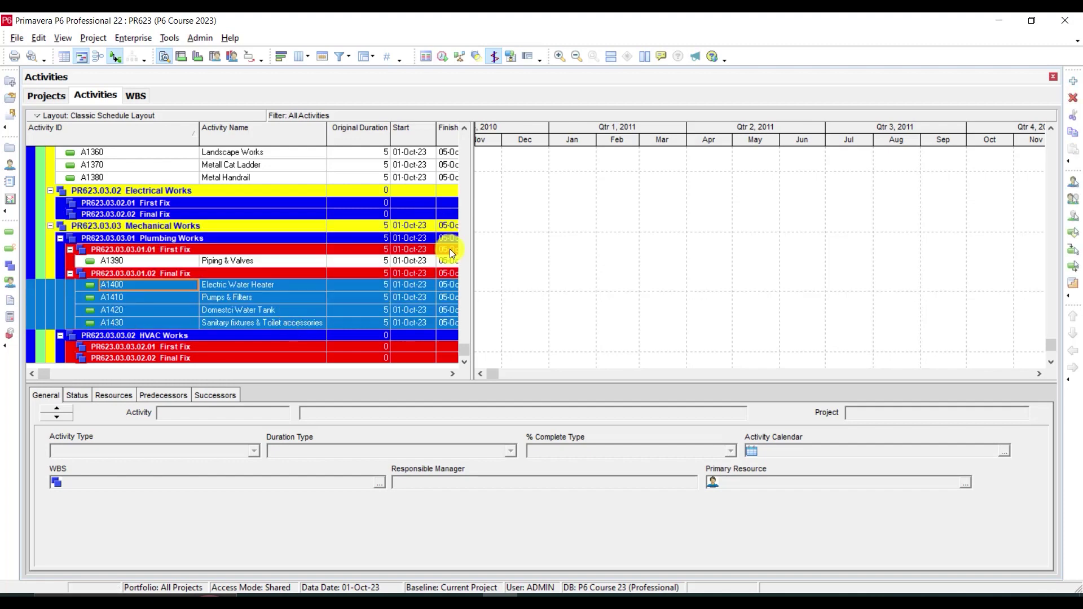
Widen the activity table to show the full Finish and Total Float columns, and select the HVAC Works WBS.
{"action": "left_click_drag", "start_coordinate": [474, 278], "coordinate": [668, 268]}
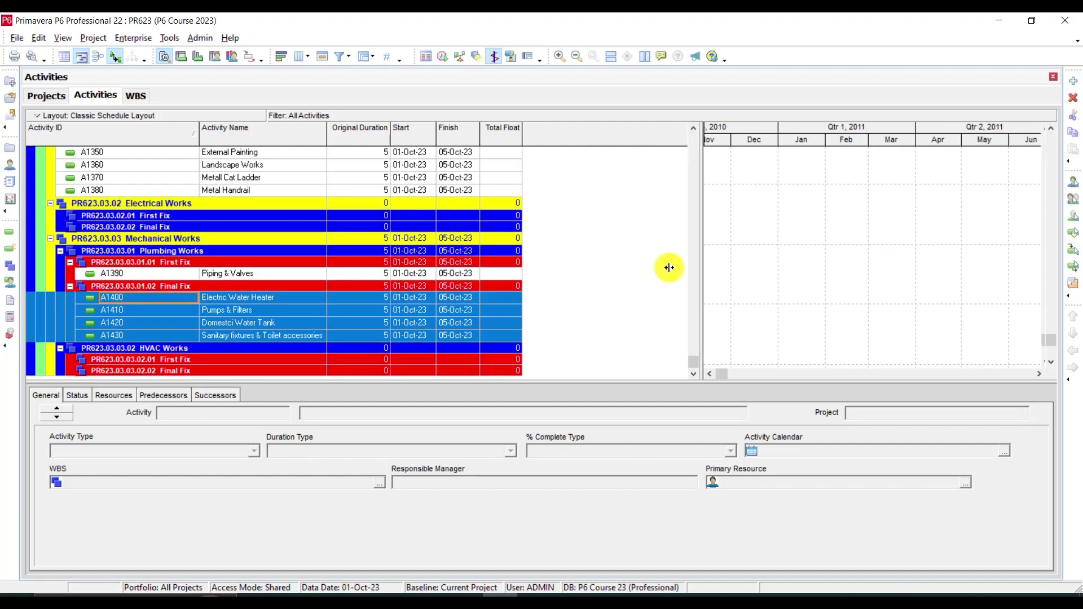
{"action": "left_click", "coordinate": [594, 260]}
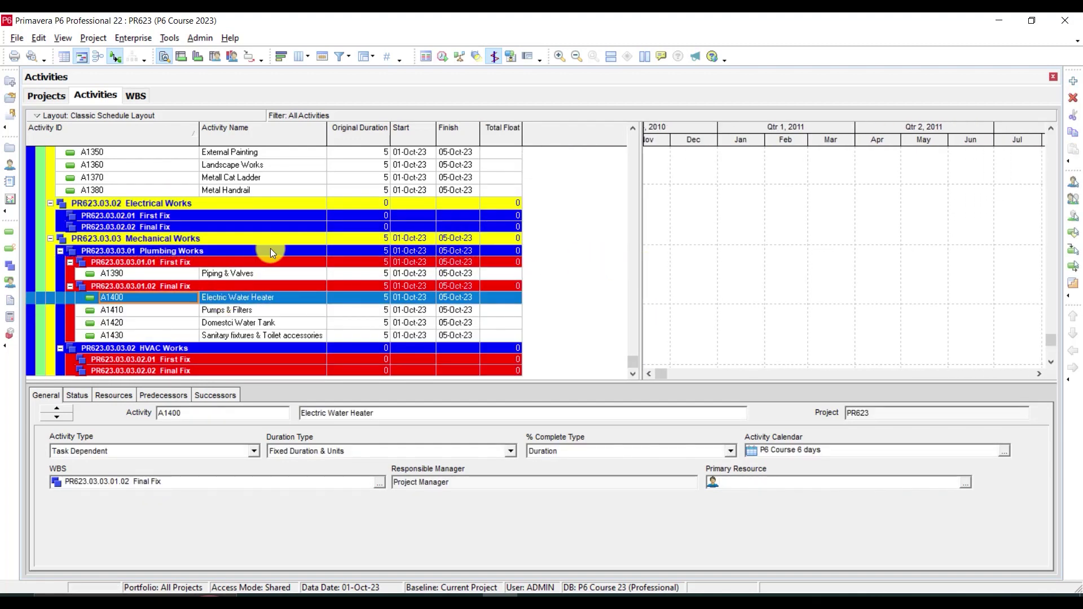
{"action": "left_click", "coordinate": [188, 350]}
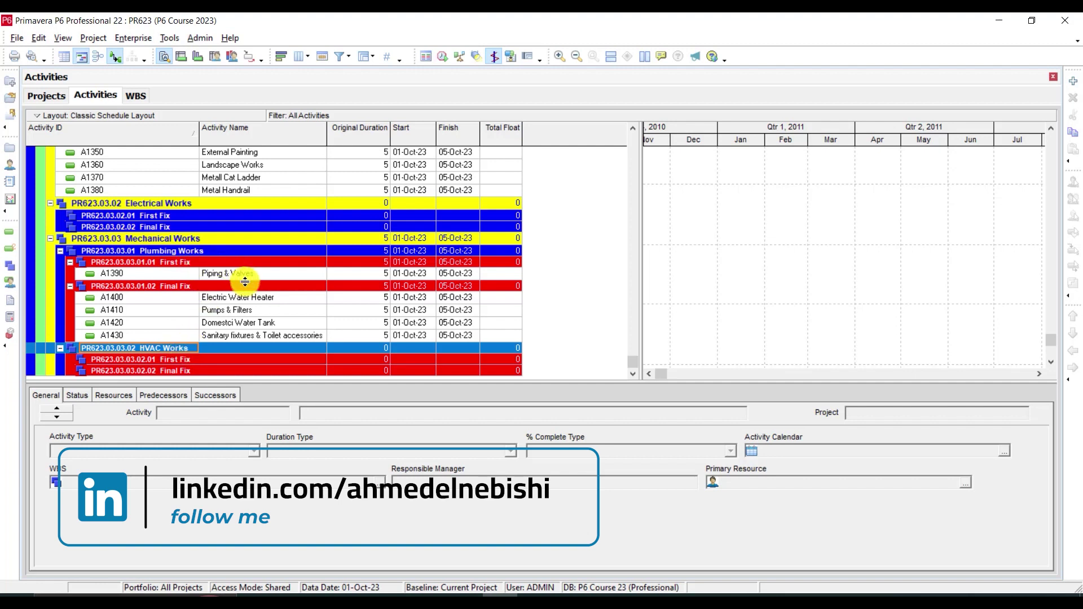
Switch to Microsoft Edge and search the web for "Ac Units".
{"action": "left_click", "coordinate": [298, 600]}
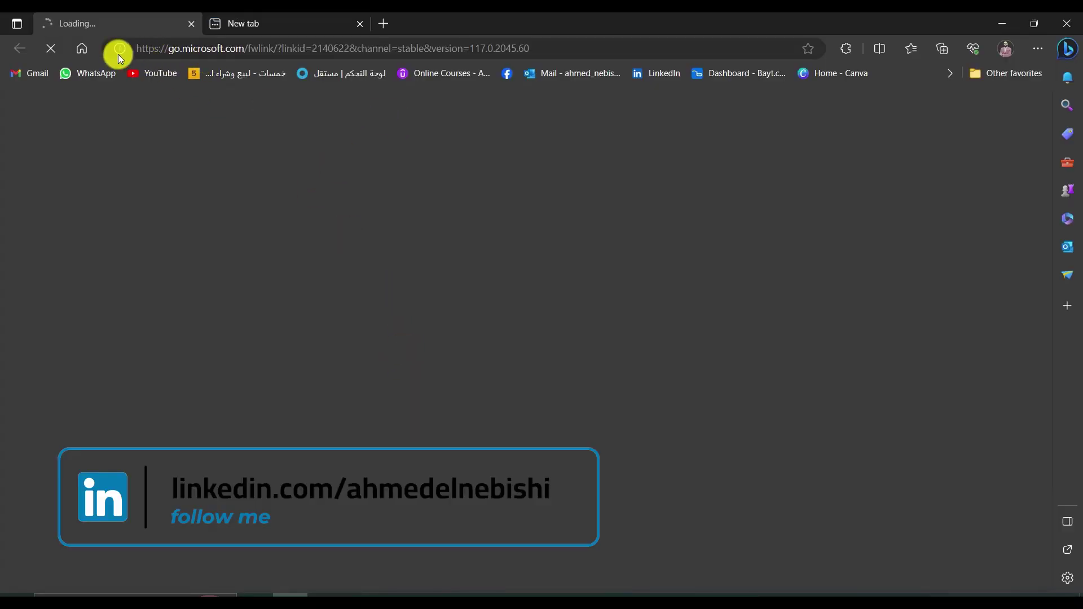
{"action": "left_click", "coordinate": [272, 20]}
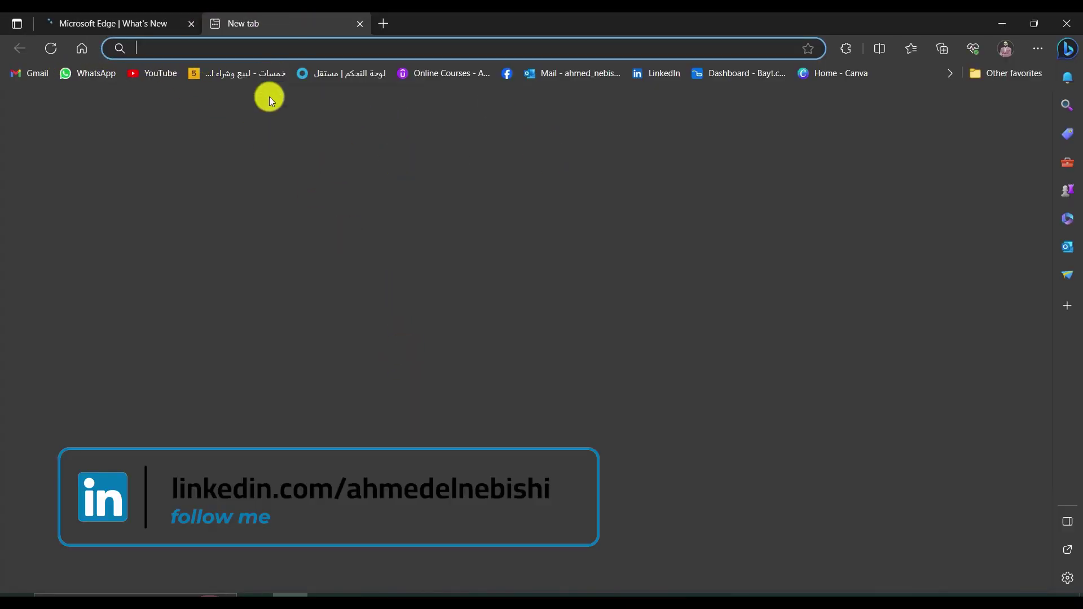
{"action": "left_click", "coordinate": [255, 46]}
{"action": "type", "text": "A"}
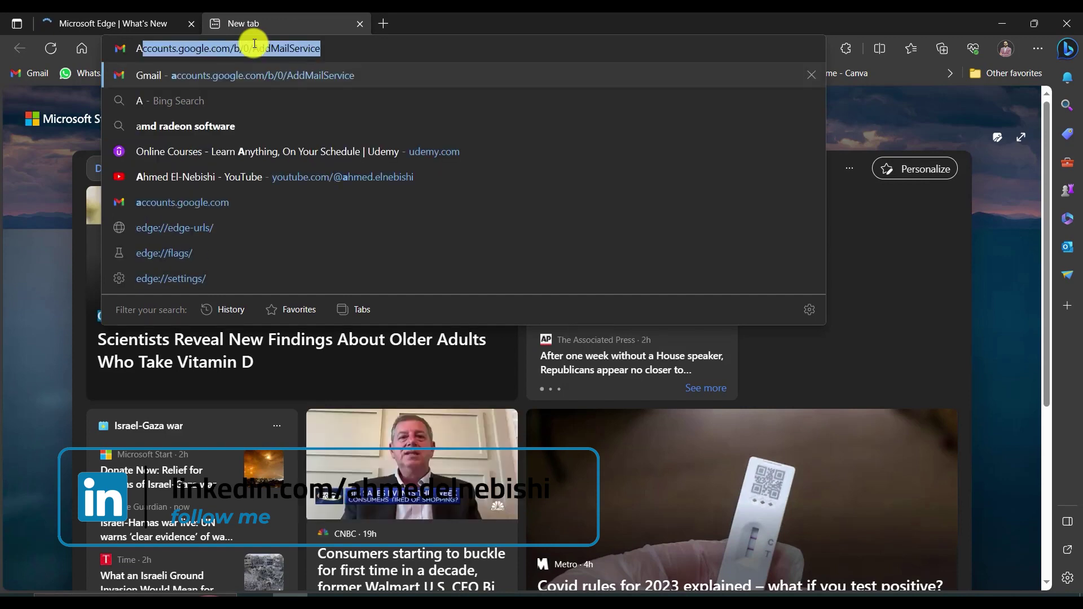
{"action": "type", "text": "c U"}
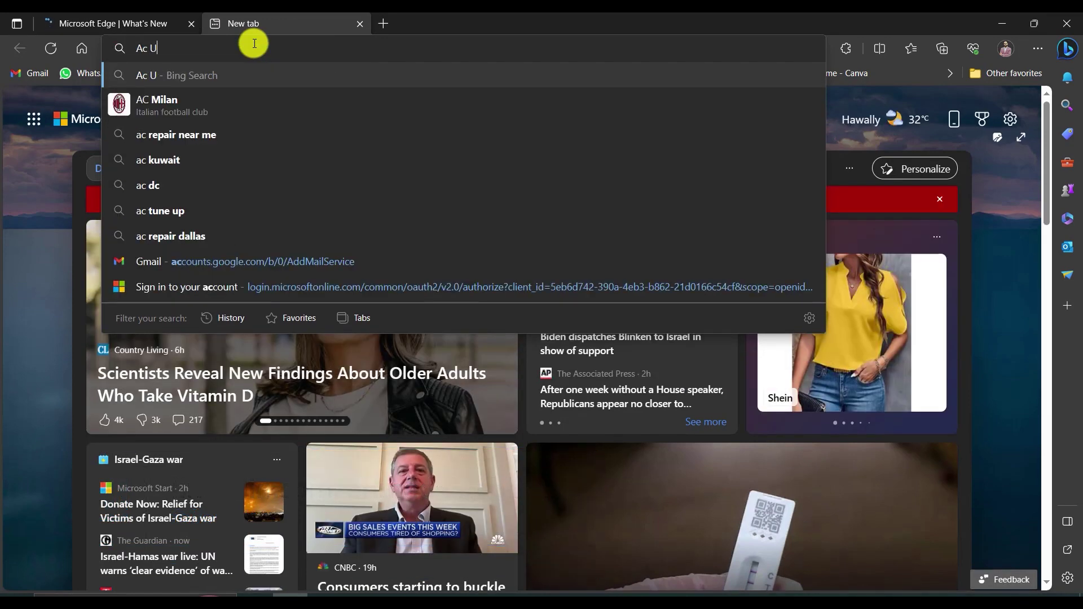
{"action": "type", "text": "nits"}
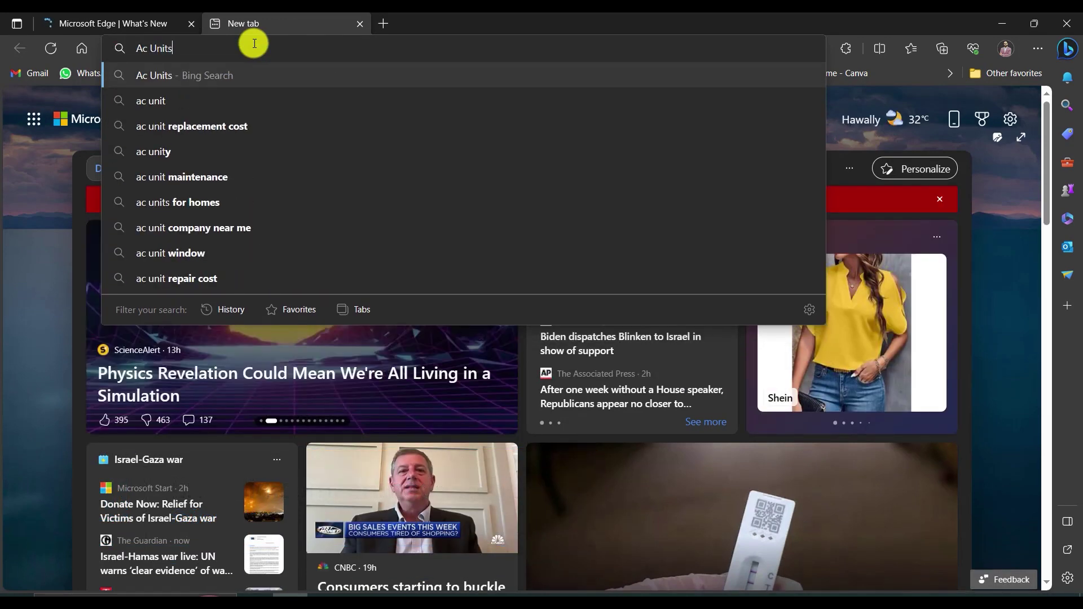
{"action": "key", "text": "Return"}
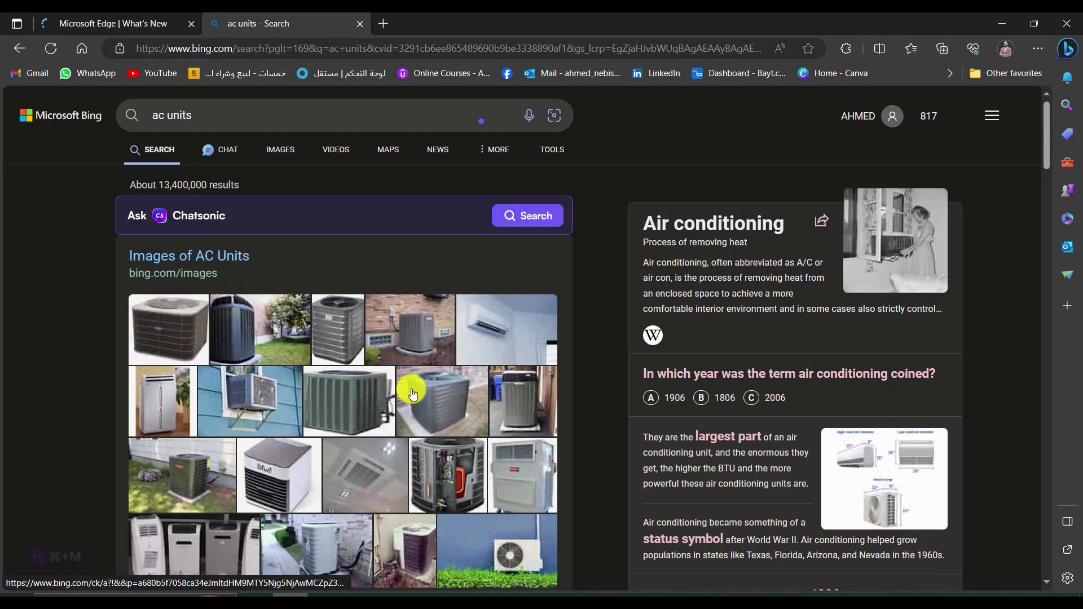
Open the image results for AC units and examine the different unit types.
{"action": "scroll", "coordinate": [395, 378], "scroll_direction": "down", "scroll_amount": 1}
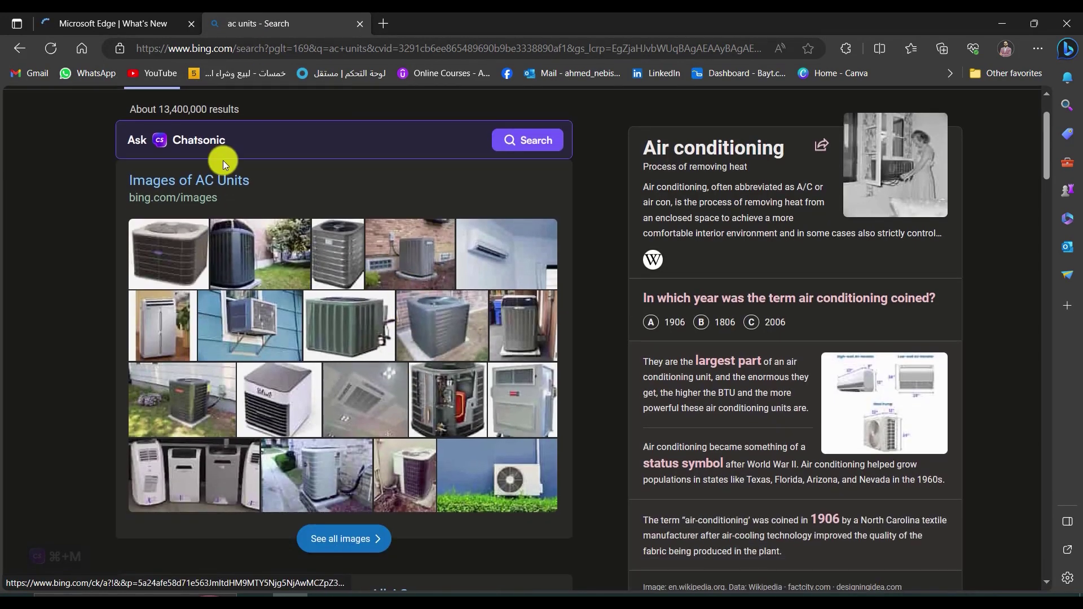
{"action": "left_click", "coordinate": [433, 321]}
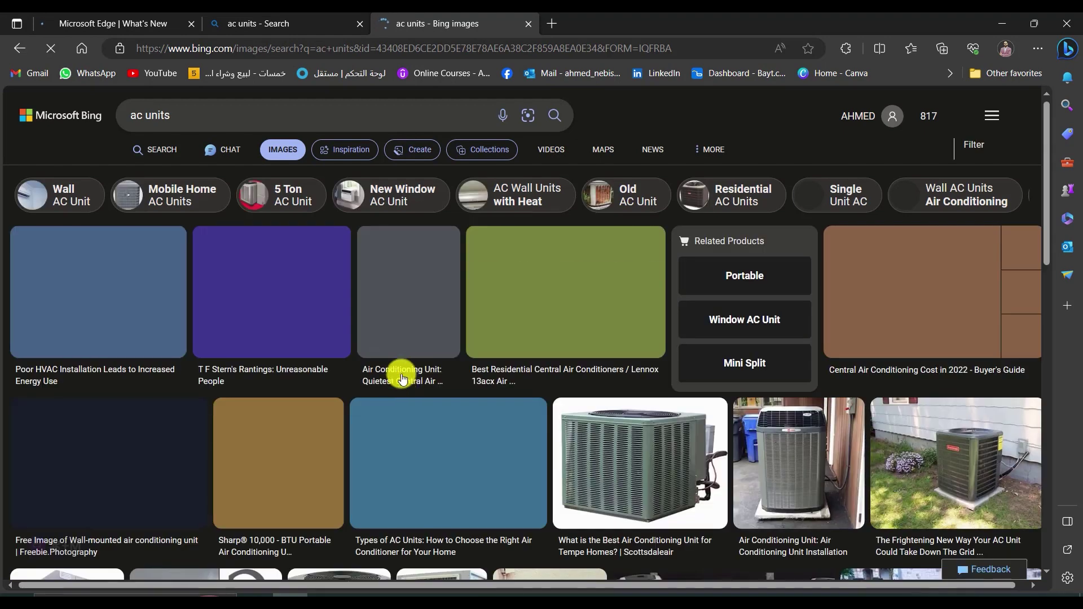
{"action": "left_click", "coordinate": [412, 365]}
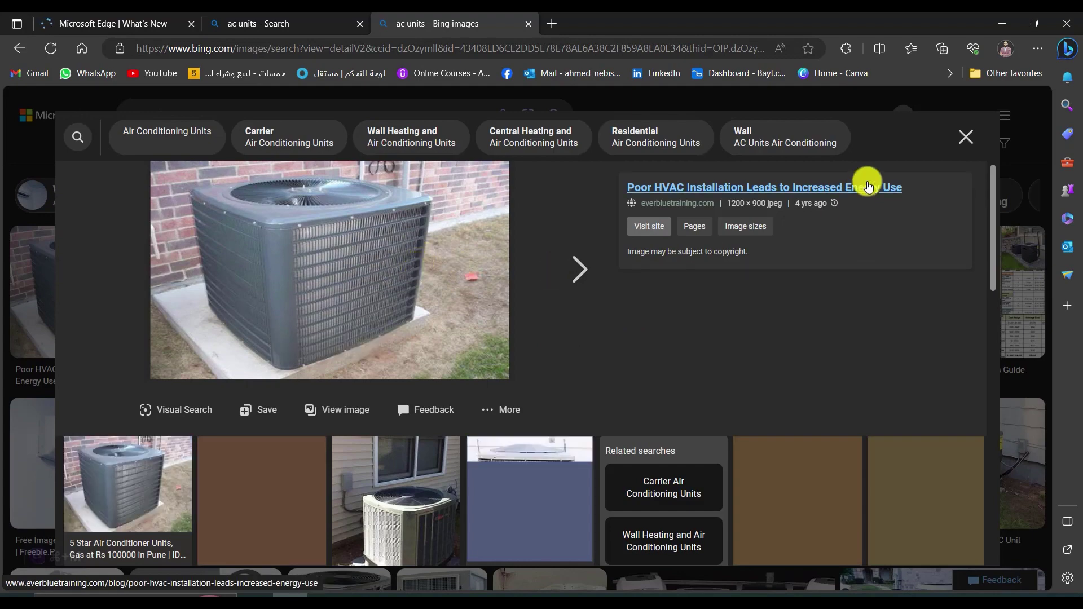
{"action": "left_click", "coordinate": [24, 287]}
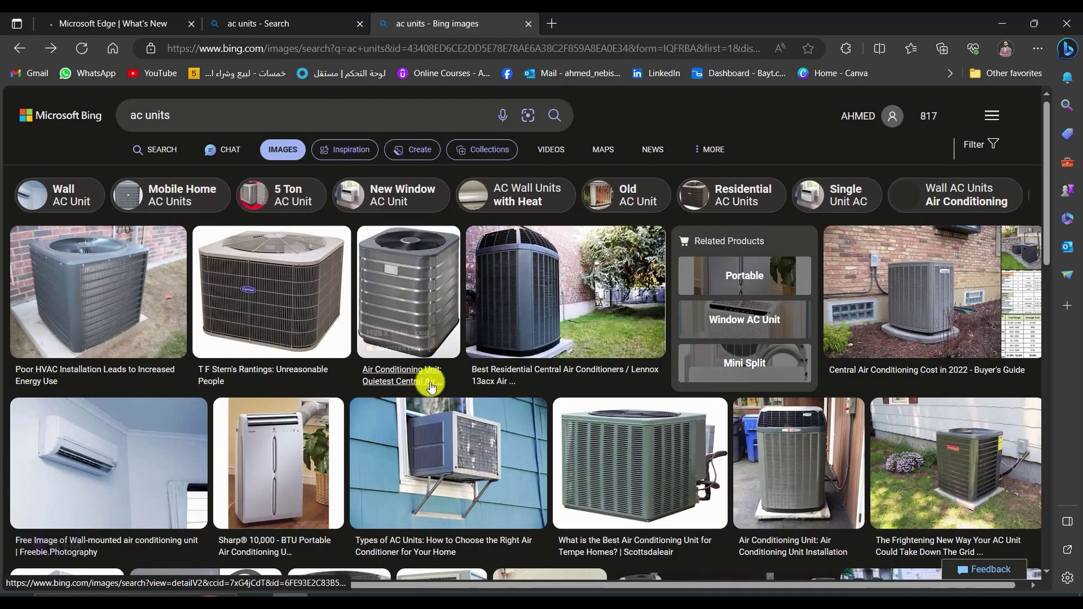
{"action": "scroll", "coordinate": [436, 387], "scroll_direction": "down", "scroll_amount": 4}
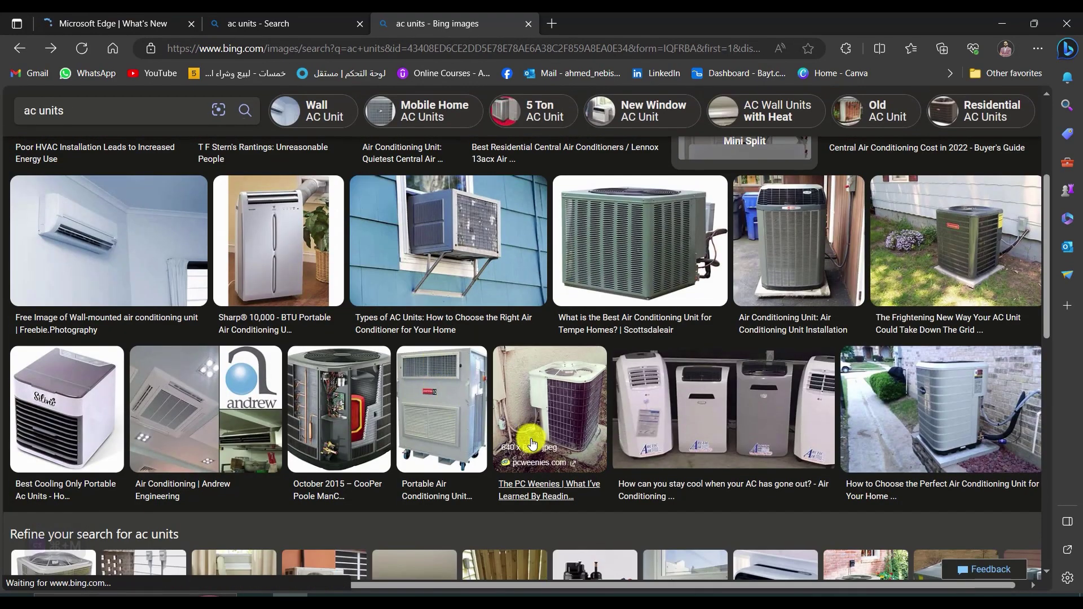
{"action": "scroll", "coordinate": [527, 435], "scroll_direction": "down", "scroll_amount": 5}
{"action": "scroll", "coordinate": [467, 459], "scroll_direction": "up", "scroll_amount": 12}
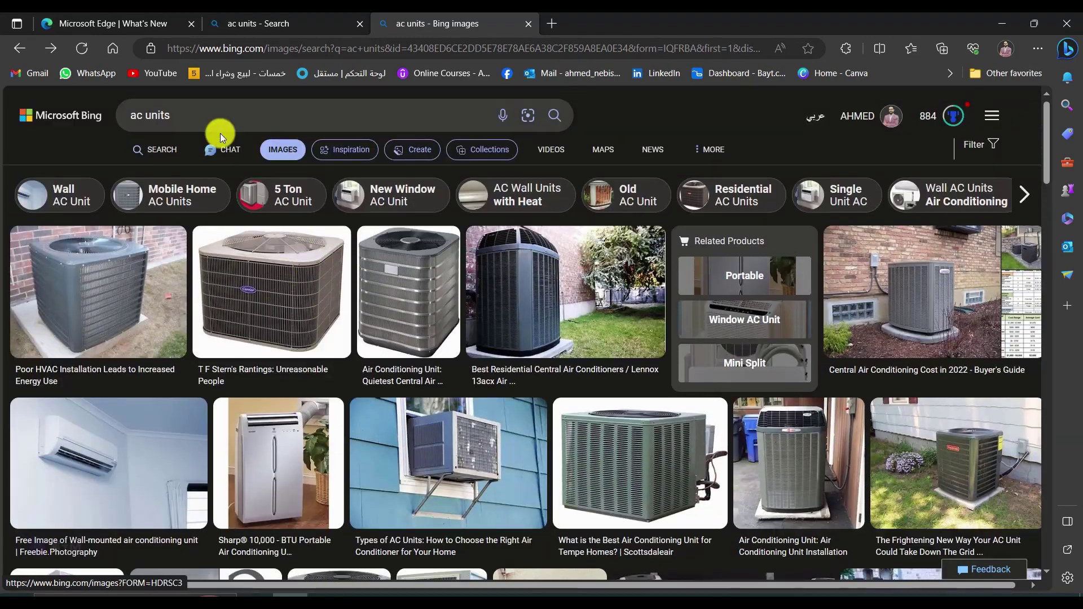
Search the images for "Ac Ducts".
{"action": "key", "text": "ctrl+a"}
{"action": "key", "text": "BackSpace"}
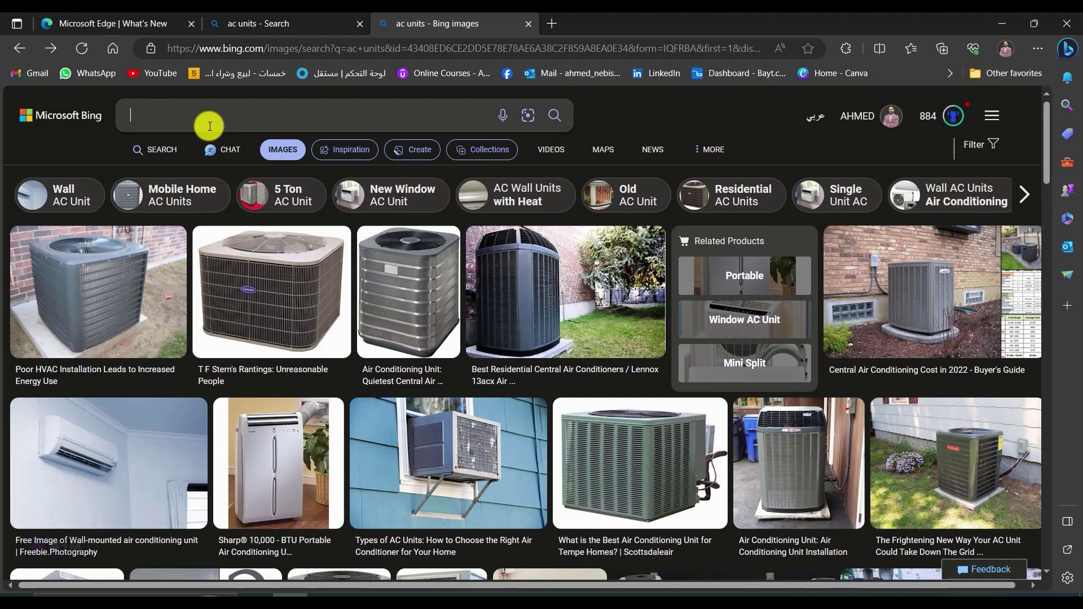
{"action": "type", "text": "Ac Ducts"}
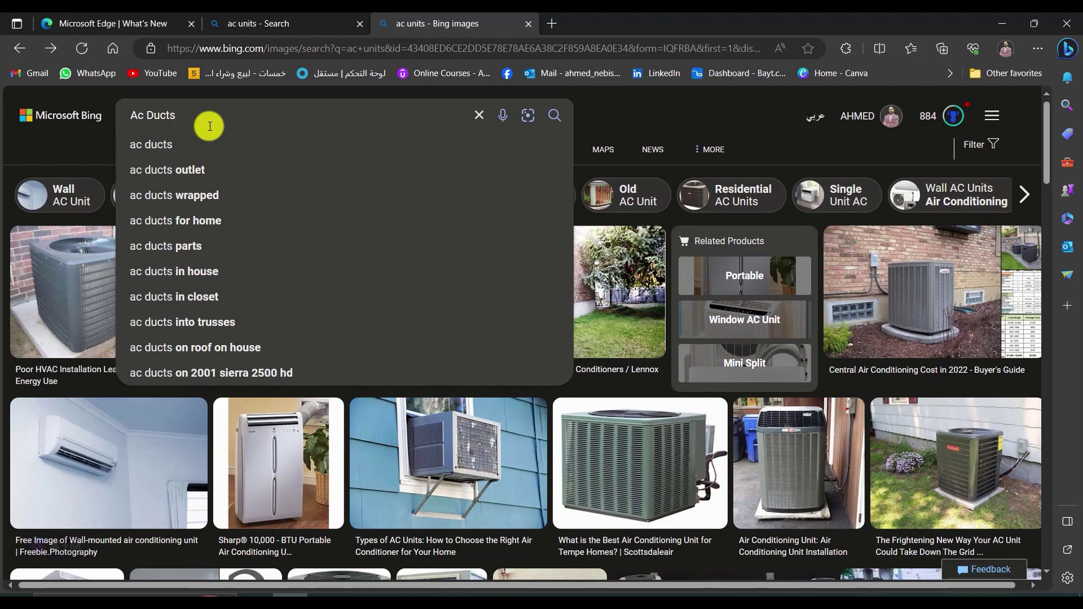
{"action": "key", "text": "Return"}
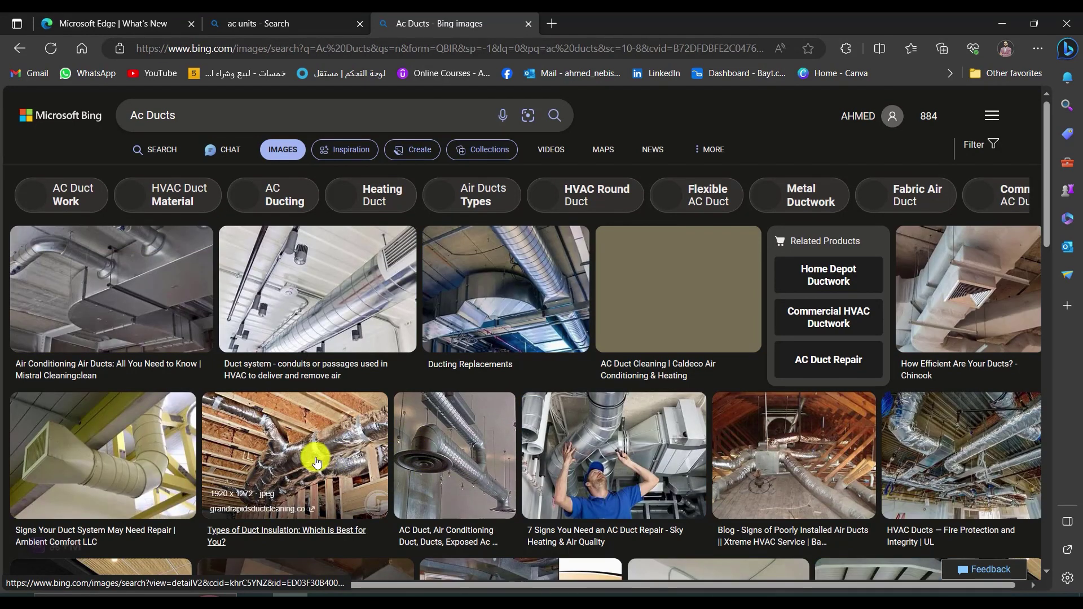
Examine enlarged images of insulated ductwork and a related flexible duct installation.
{"action": "left_click", "coordinate": [317, 462]}
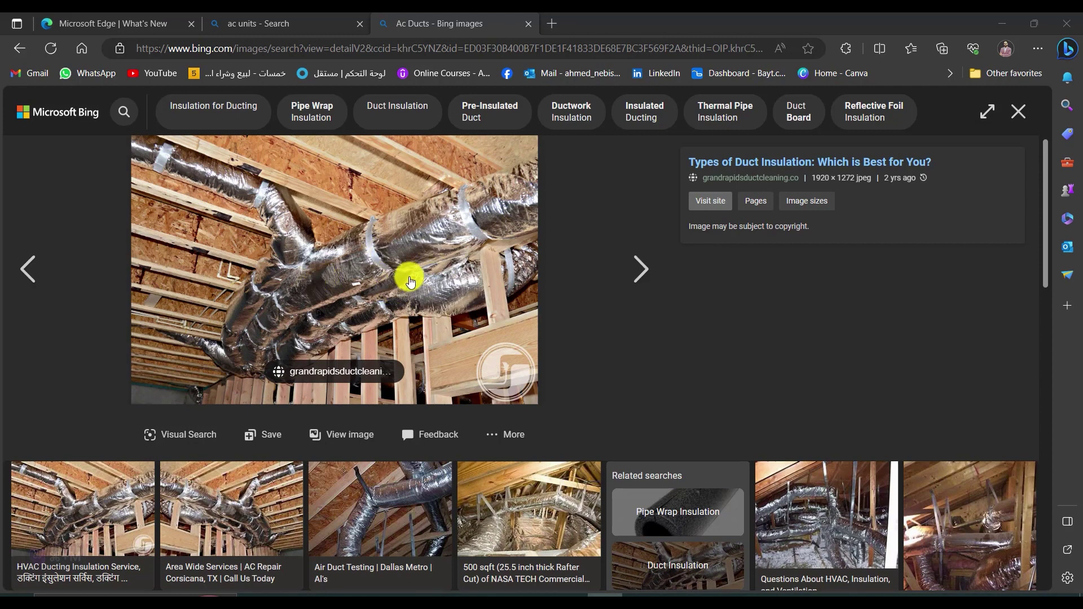
{"action": "scroll", "coordinate": [389, 356], "scroll_direction": "down", "scroll_amount": 5}
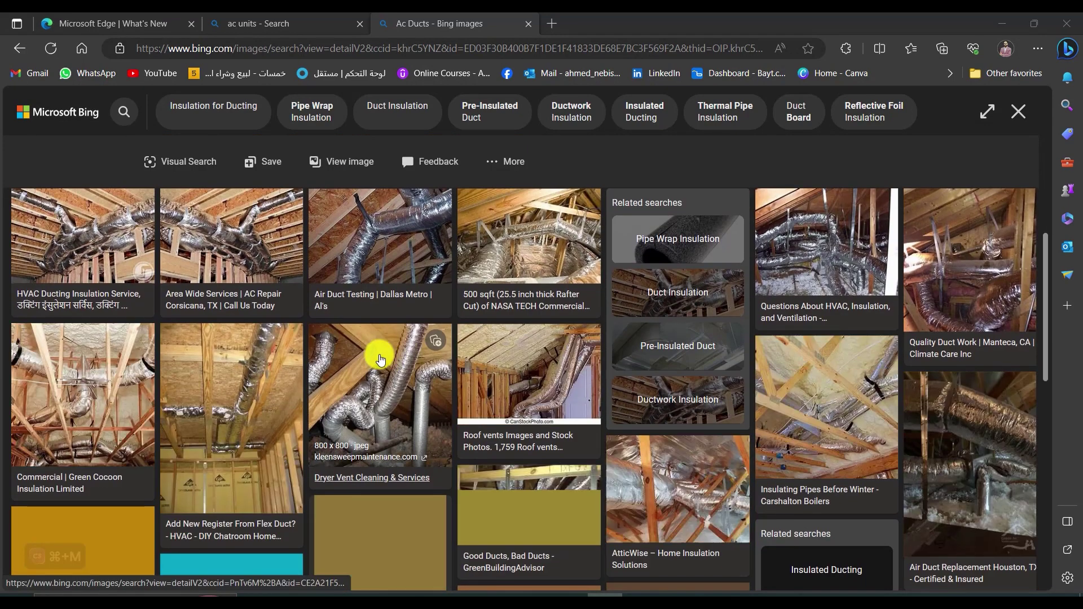
{"action": "left_click", "coordinate": [380, 410]}
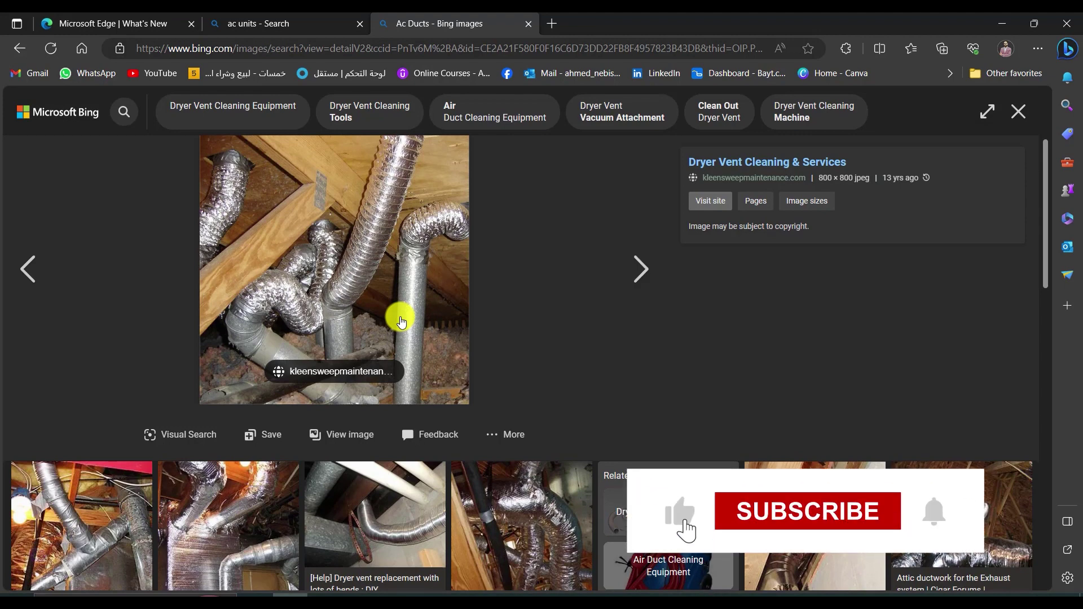
{"action": "scroll", "coordinate": [363, 319], "scroll_direction": "down", "scroll_amount": 3}
{"action": "scroll", "coordinate": [375, 338], "scroll_direction": "up", "scroll_amount": 3}
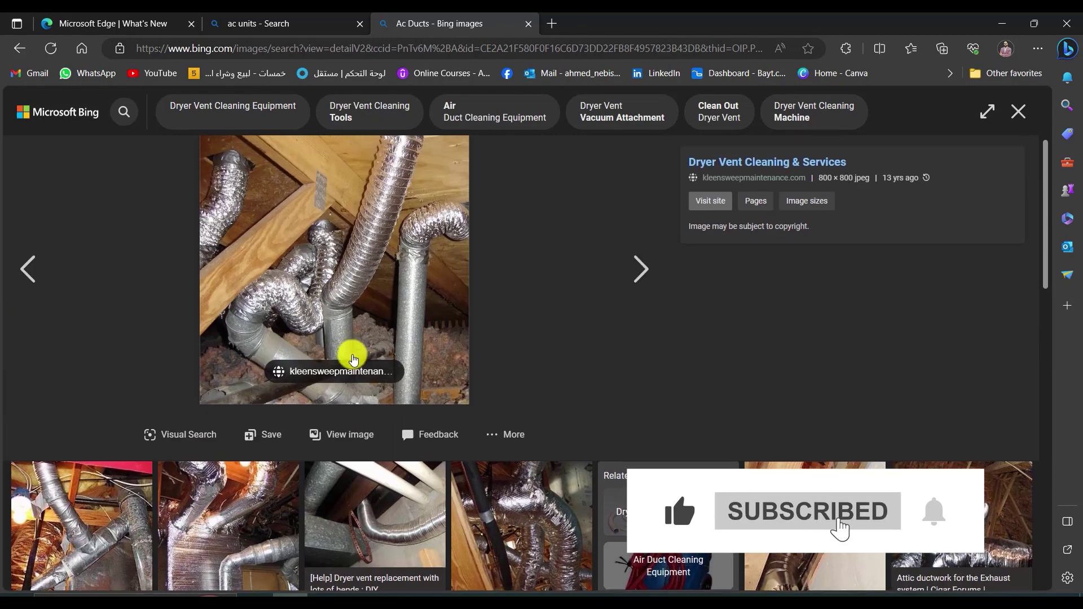
Return to Primavera P6 and add an activity named "Ducting" under First Fix of HVAC Works.
{"action": "left_click", "coordinate": [1002, 23]}
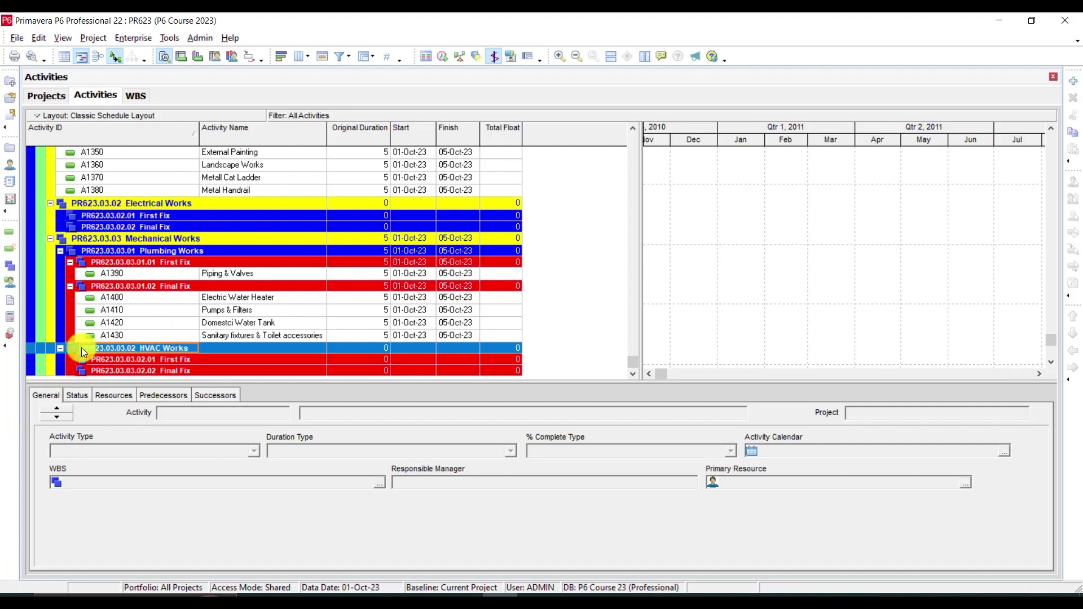
{"action": "left_click", "coordinate": [197, 359]}
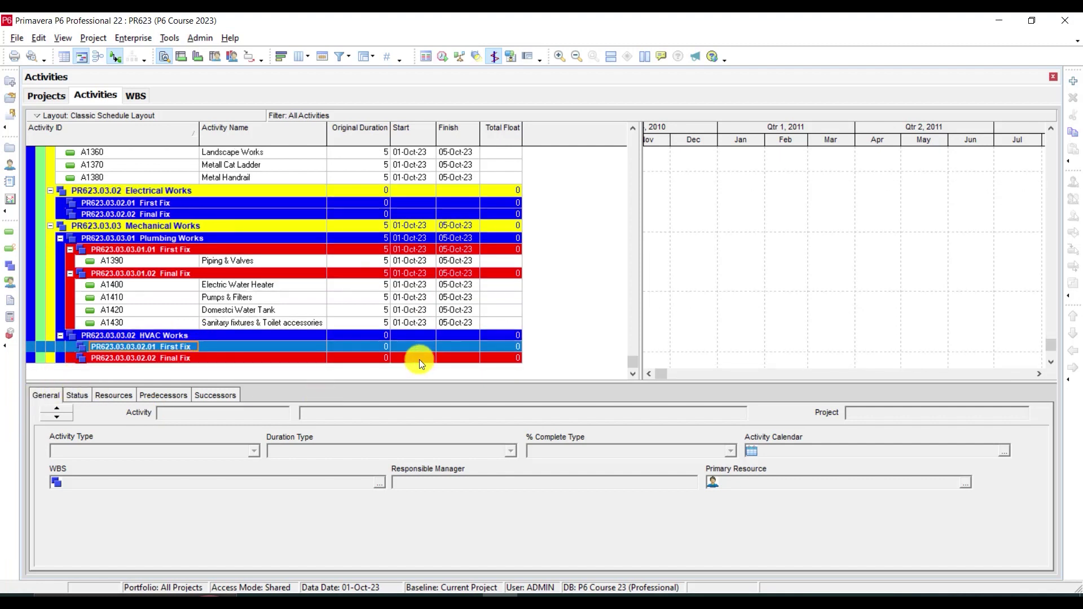
{"action": "left_click", "coordinate": [1071, 84]}
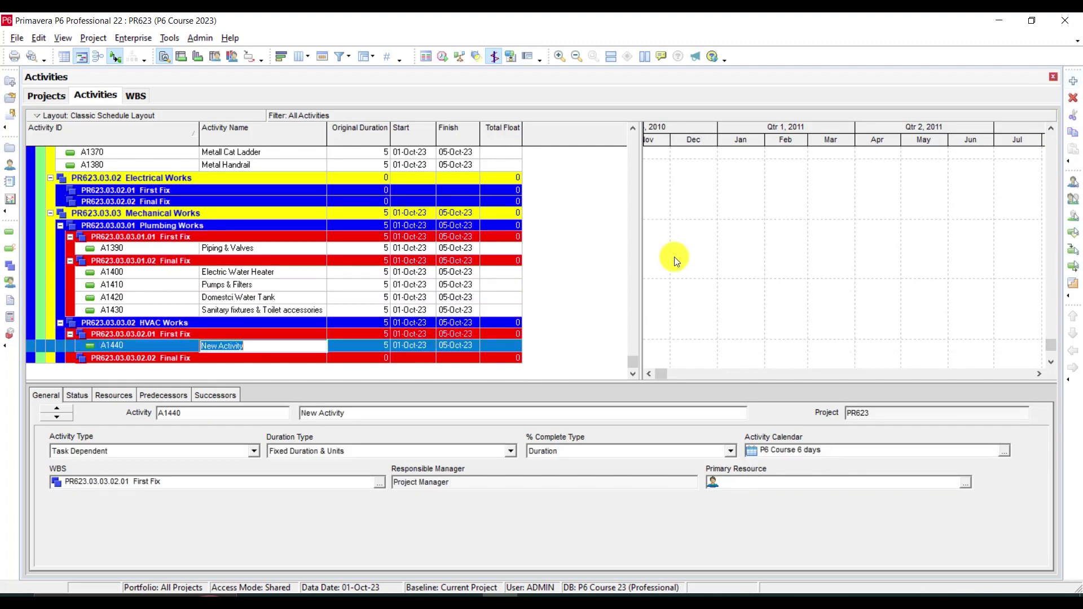
{"action": "type", "text": "Ducting"}
Add a second activity under First Fix of HVAC Works and name it "AC units".
{"action": "left_click", "coordinate": [1073, 80]}
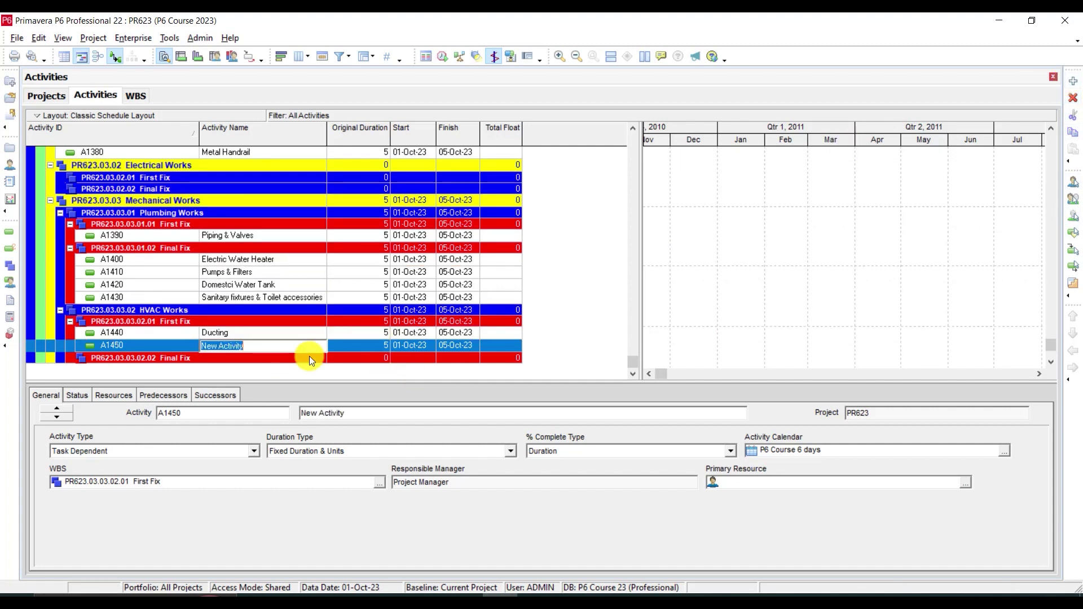
{"action": "type", "text": "AC units"}
{"action": "key", "text": "Return"}
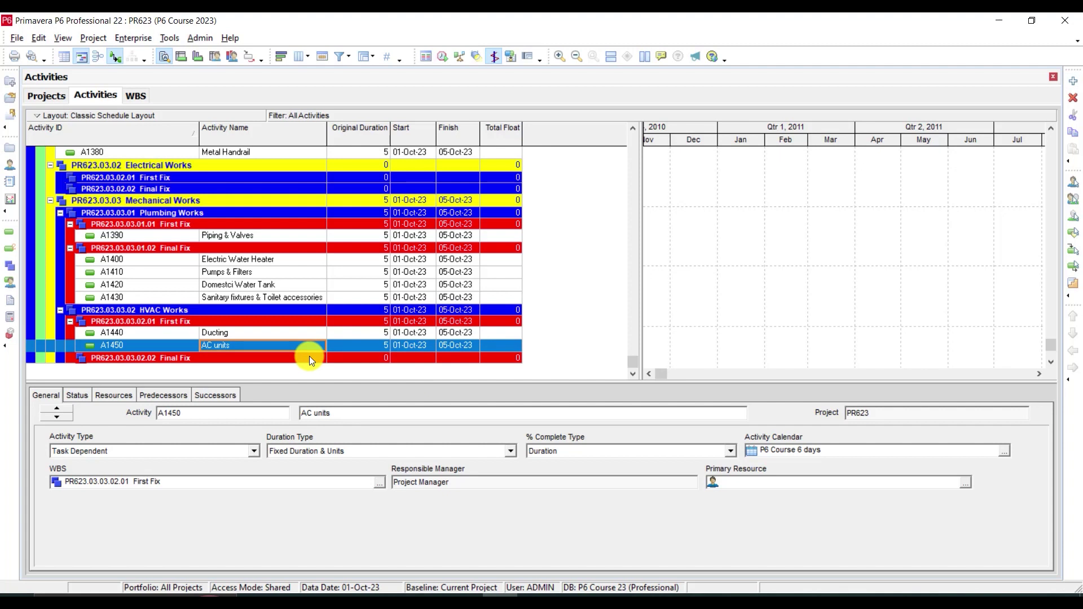
Capitalize the second word of the new HVAC activity's name so it reads "AC Units".
{"action": "left_click", "coordinate": [222, 345]}
{"action": "left_click_drag", "start_coordinate": [218, 347], "coordinate": [244, 374]}
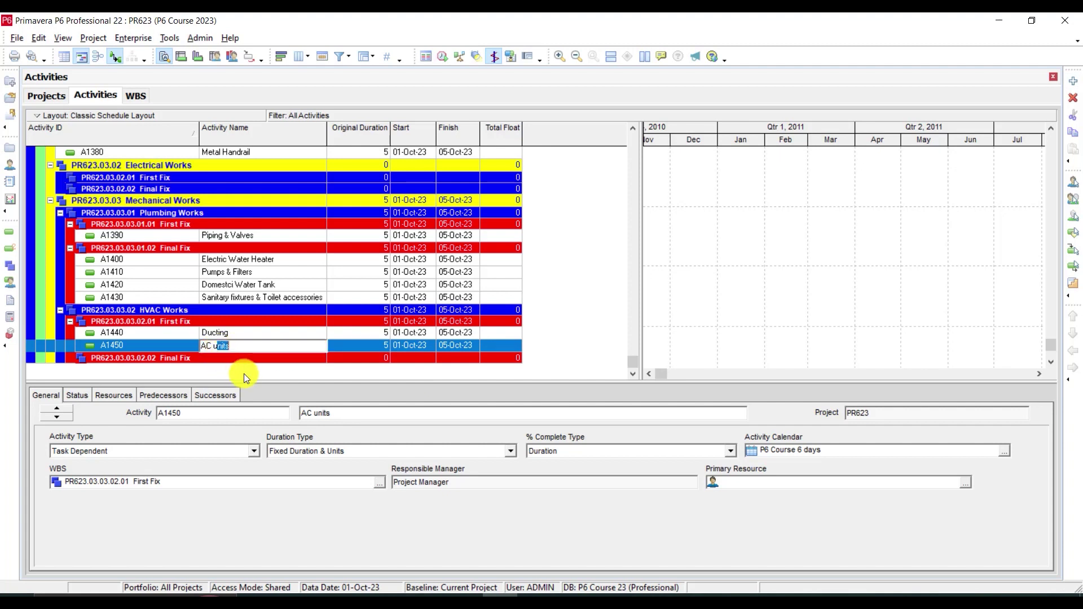
{"action": "left_click", "coordinate": [219, 346]}
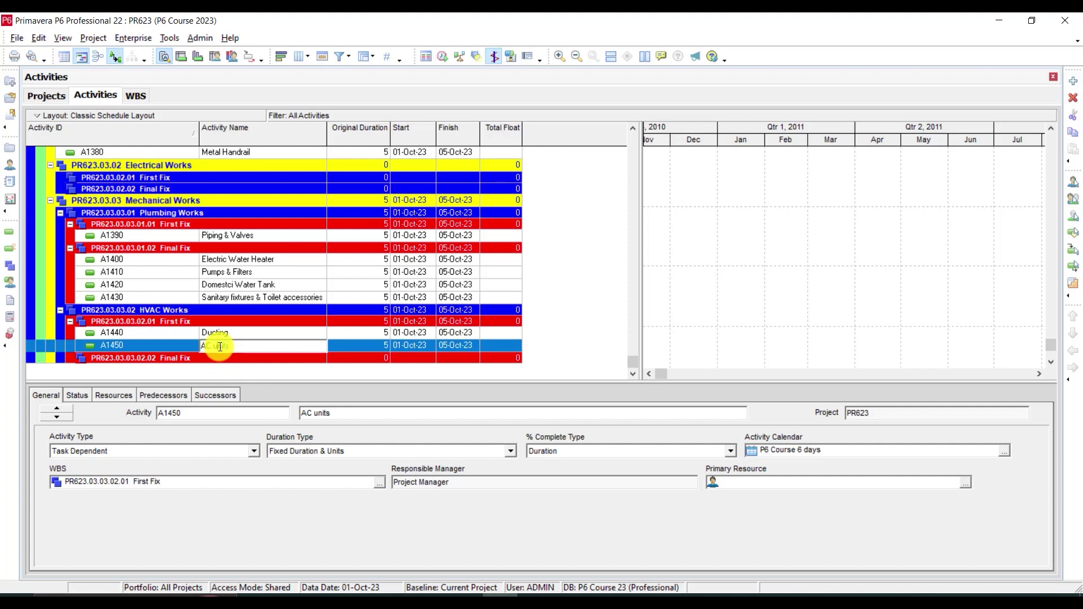
{"action": "key", "text": "BackSpace"}
{"action": "type", "text": "U"}
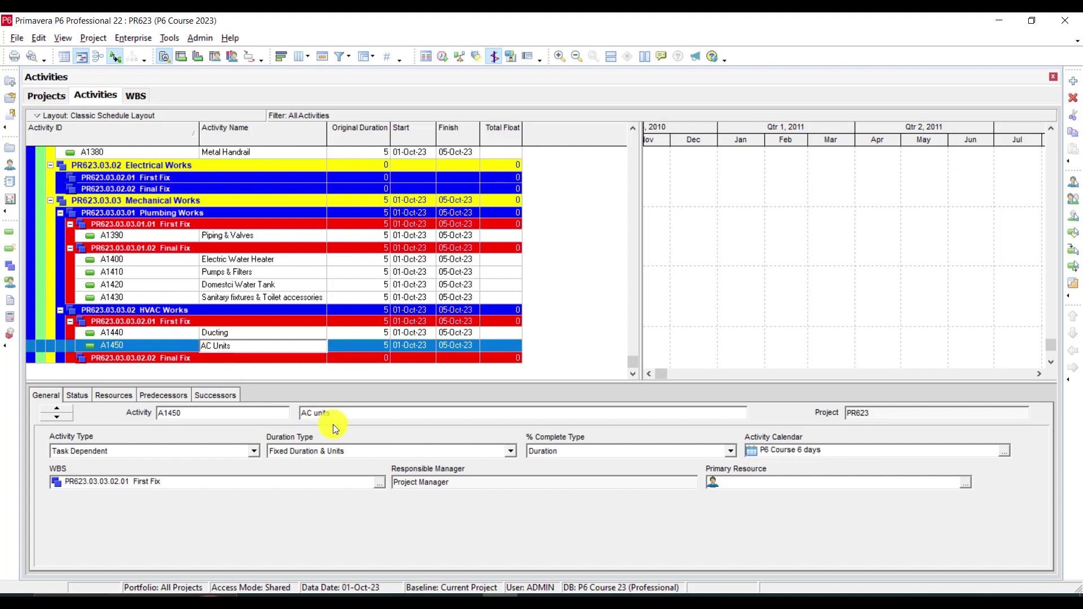
{"action": "key", "text": "Return"}
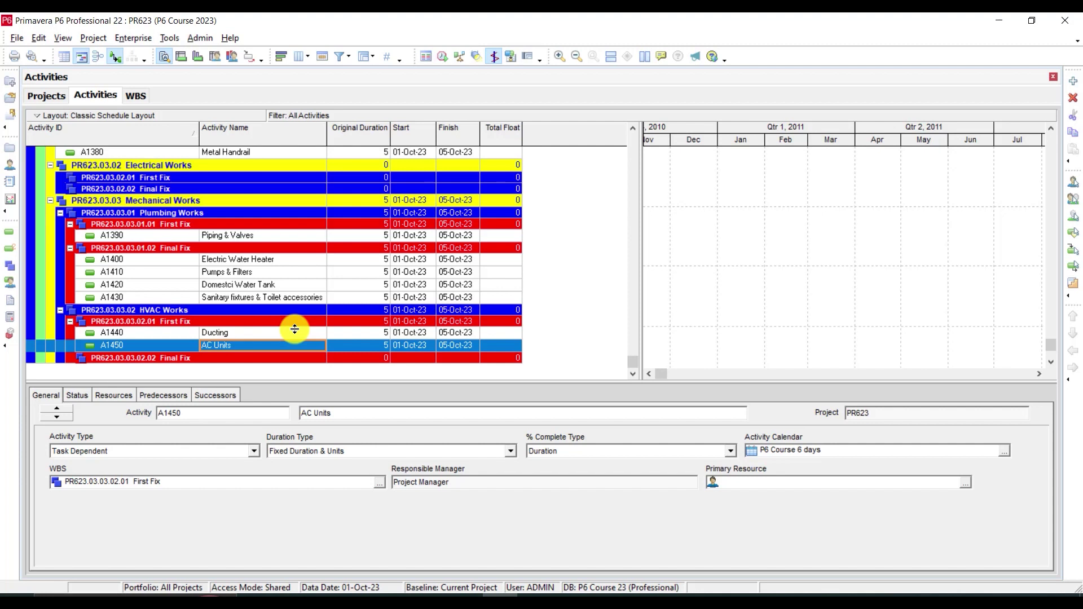
Add a third activity under First Fix of HVAC Works and name it "Ducts Insulation".
{"action": "left_click", "coordinate": [1072, 85]}
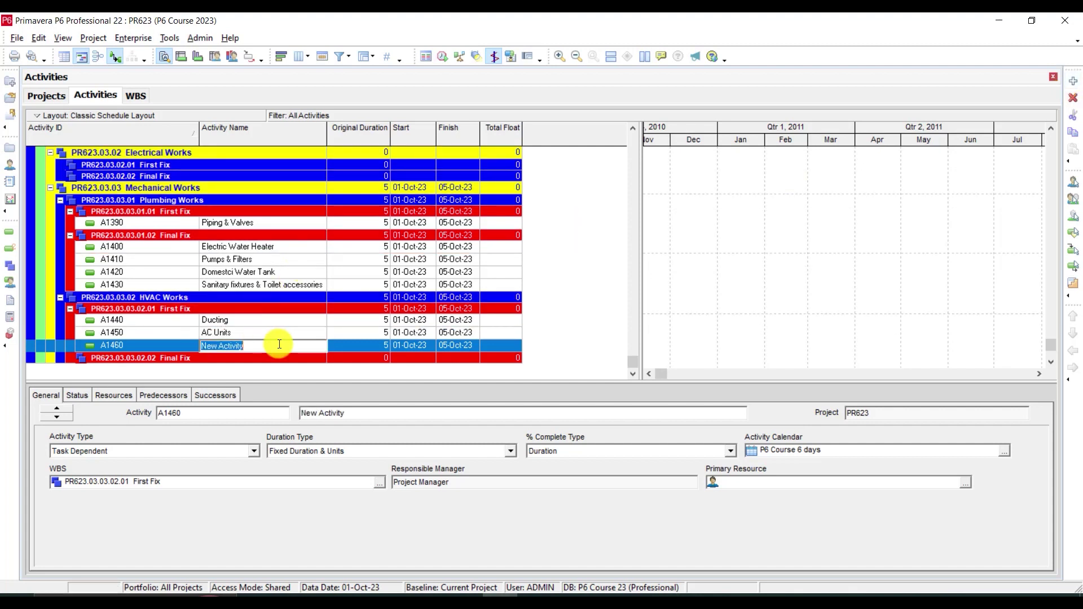
{"action": "type", "text": "Ducts Insulation"}
{"action": "key", "text": "Return"}
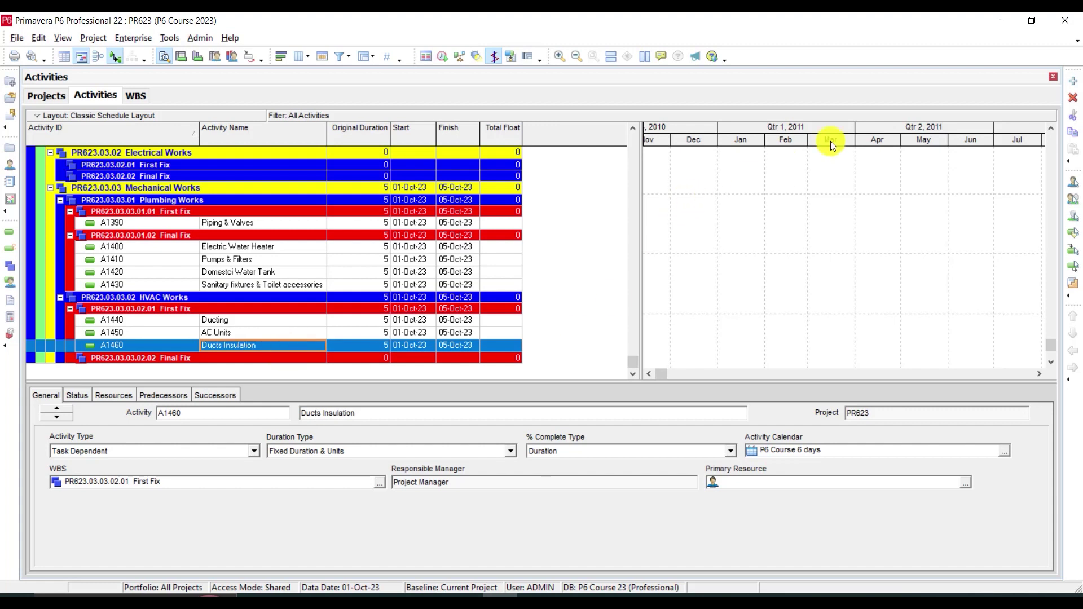
Add two activities under Final Fix of HVAC Works, named "Diffusers" and "Balancing".
{"action": "scroll", "coordinate": [679, 232], "scroll_direction": "up", "scroll_amount": 1}
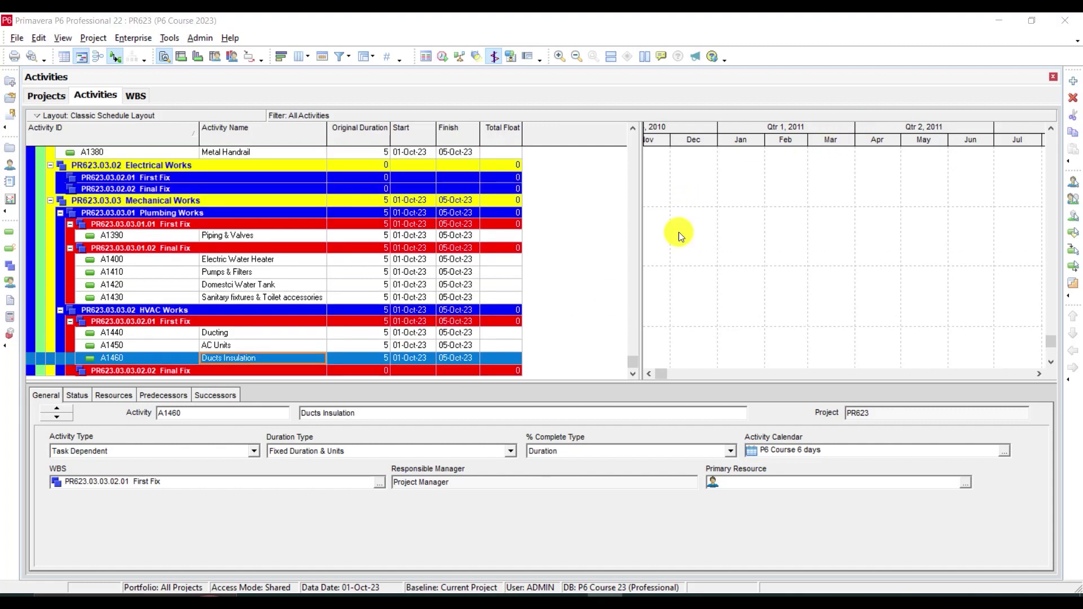
{"action": "left_click", "coordinate": [216, 369]}
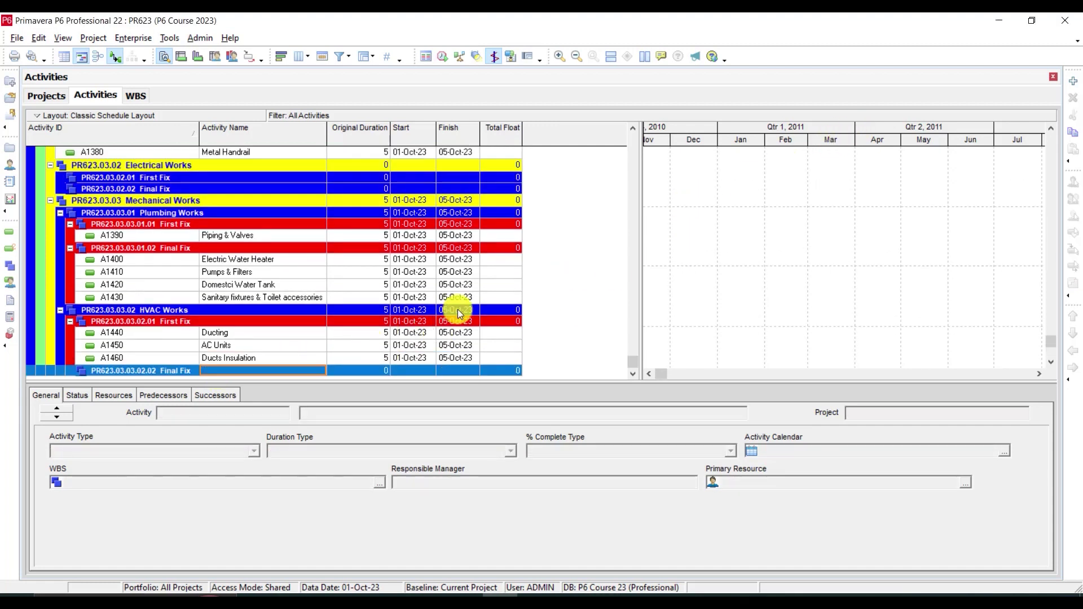
{"action": "left_click", "coordinate": [1072, 82]}
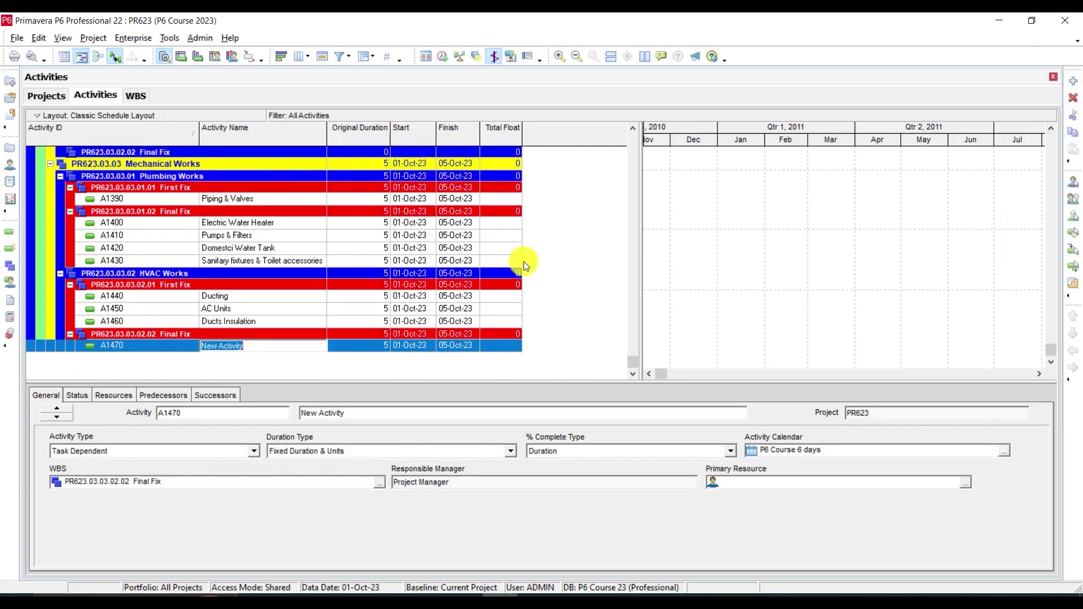
{"action": "type", "text": "Diffusers"}
{"action": "key", "text": "Return"}
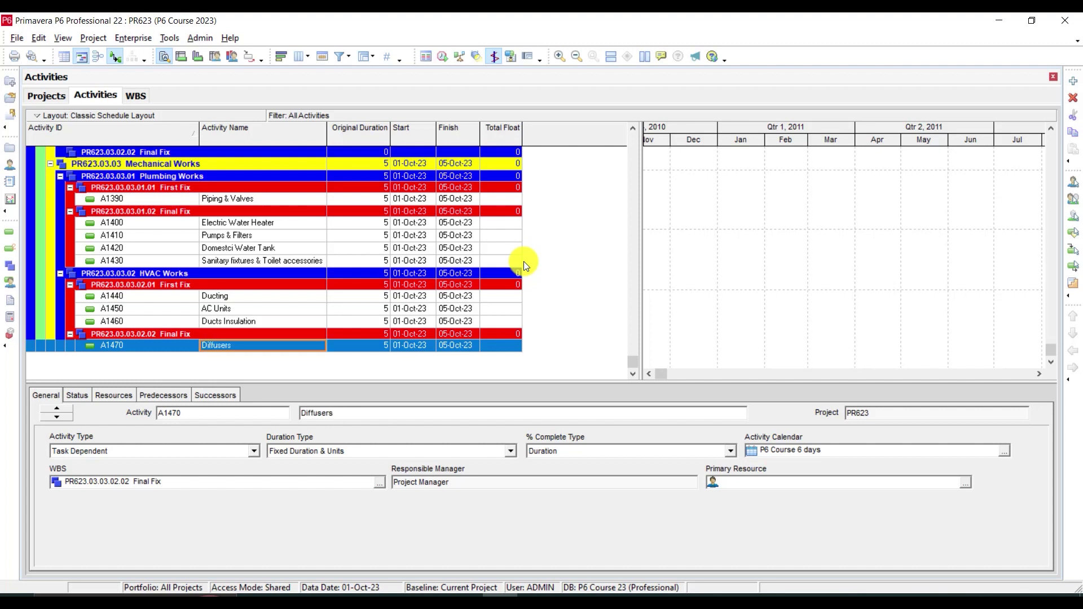
{"action": "left_click", "coordinate": [1073, 80]}
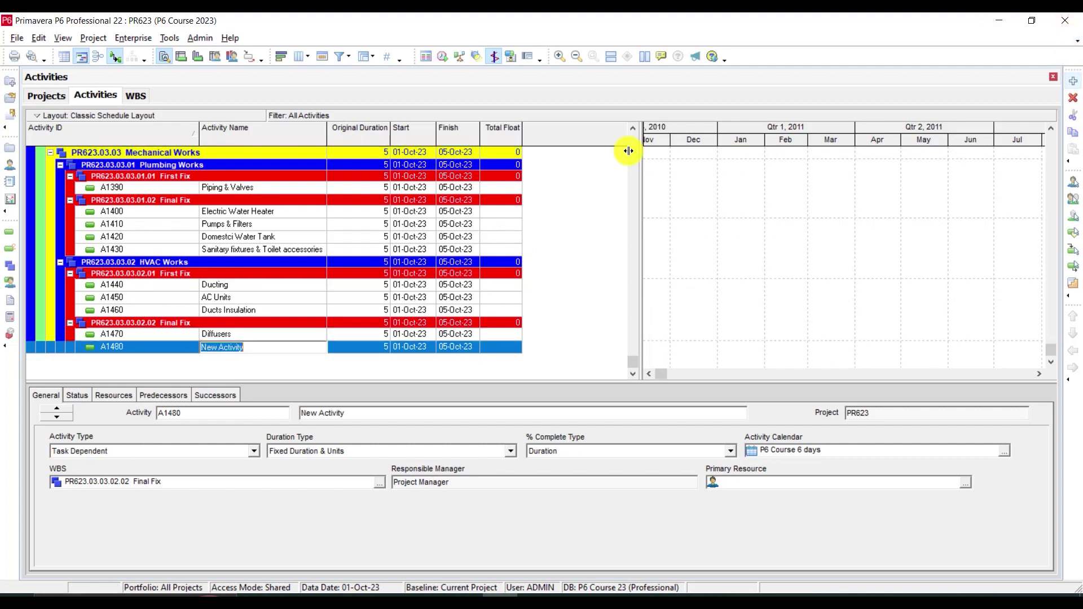
{"action": "type", "text": "Bala"}
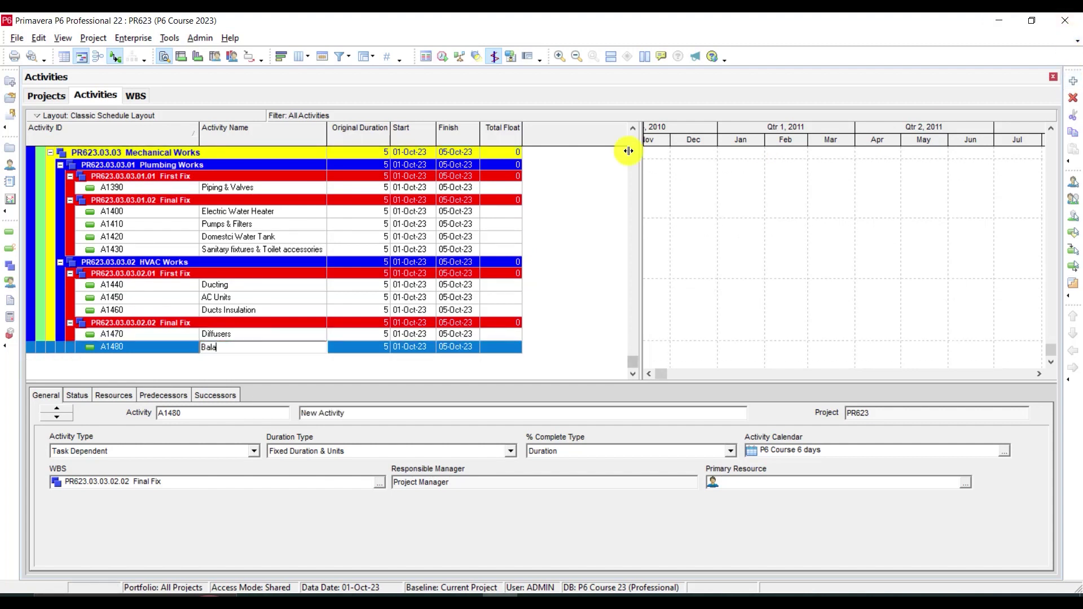
{"action": "type", "text": "ncing"}
{"action": "key", "text": "Return"}
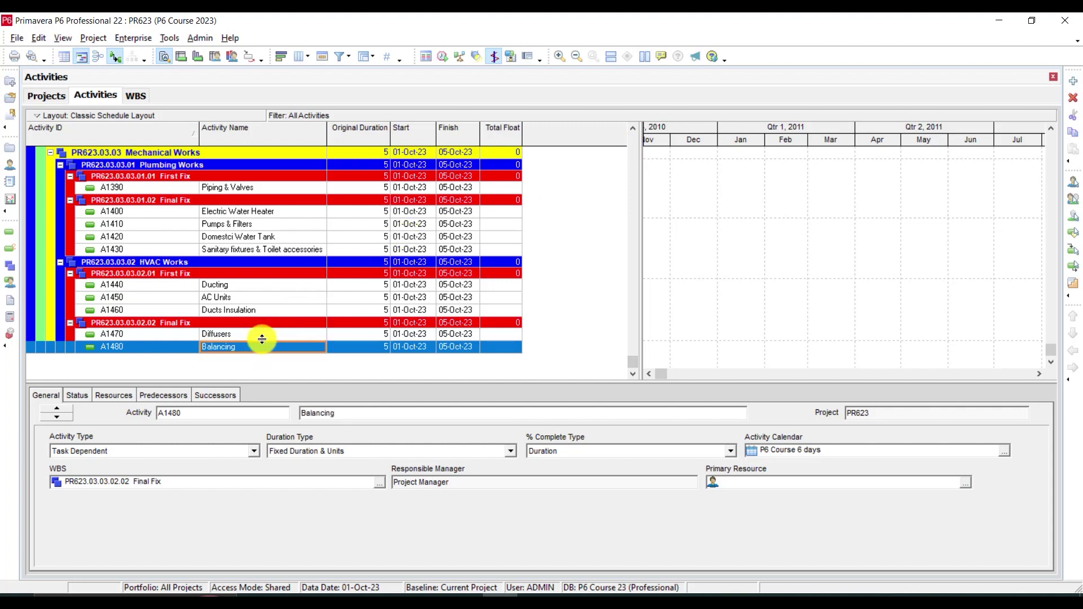
Switch to the Project X workbook in Excel and examine the electrical work items on the Div 16 sheet.
{"action": "scroll", "coordinate": [262, 339], "scroll_direction": "up", "scroll_amount": 1}
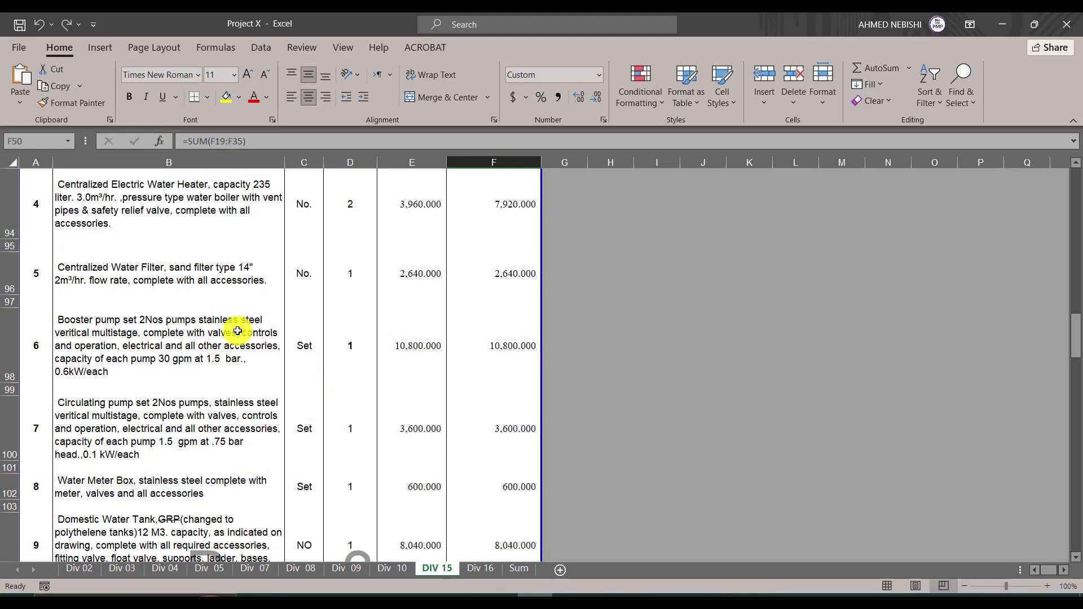
{"action": "scroll", "coordinate": [238, 331], "scroll_direction": "down", "scroll_amount": 10}
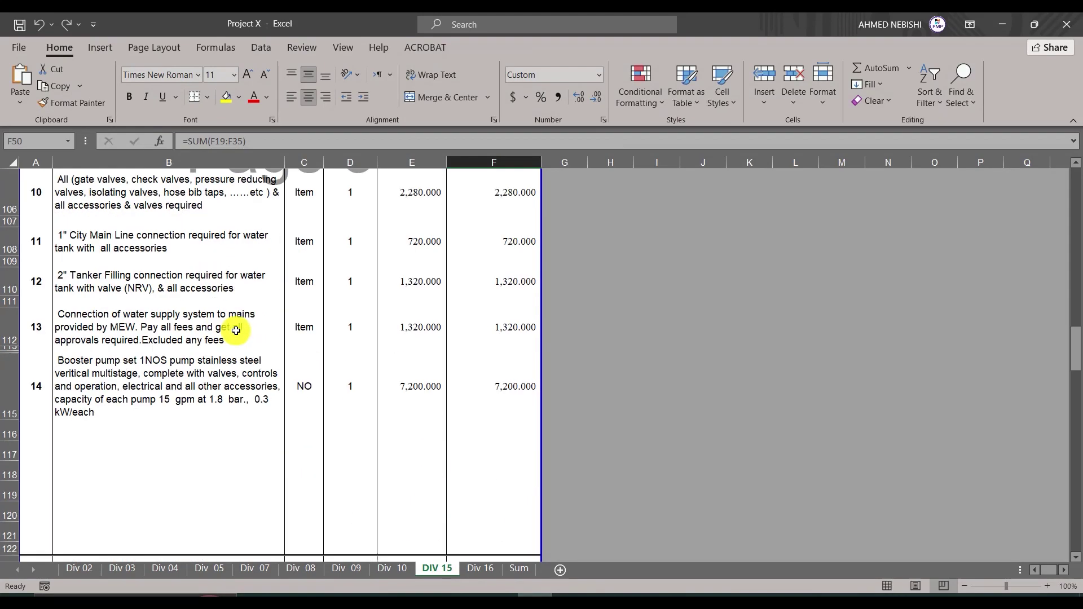
{"action": "left_click", "coordinate": [475, 569]}
{"action": "scroll", "coordinate": [221, 325], "scroll_direction": "up", "scroll_amount": 20}
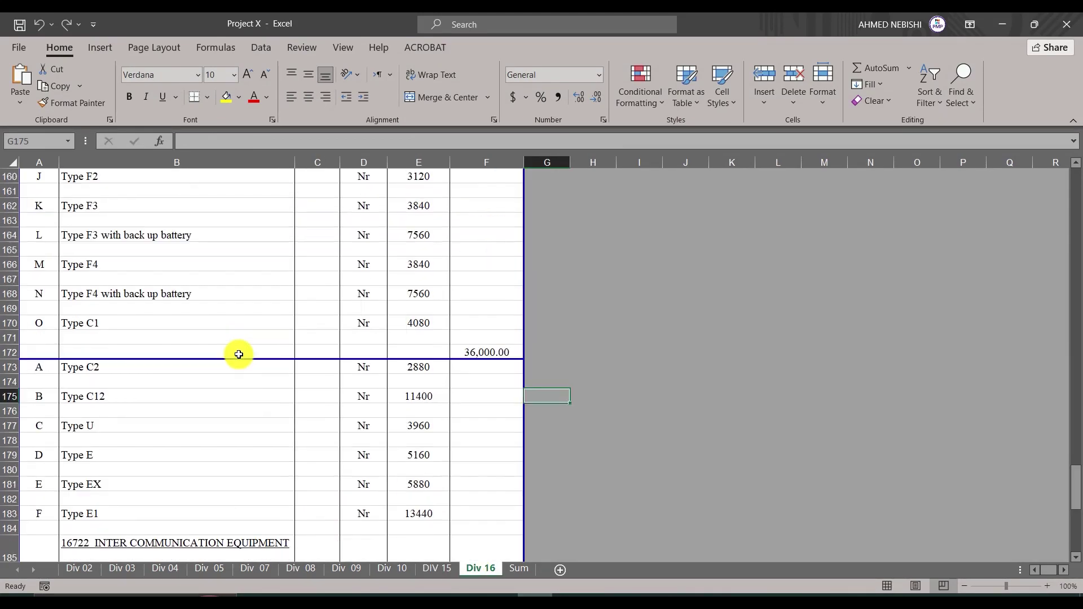
{"action": "scroll", "coordinate": [221, 326], "scroll_direction": "up", "scroll_amount": 20}
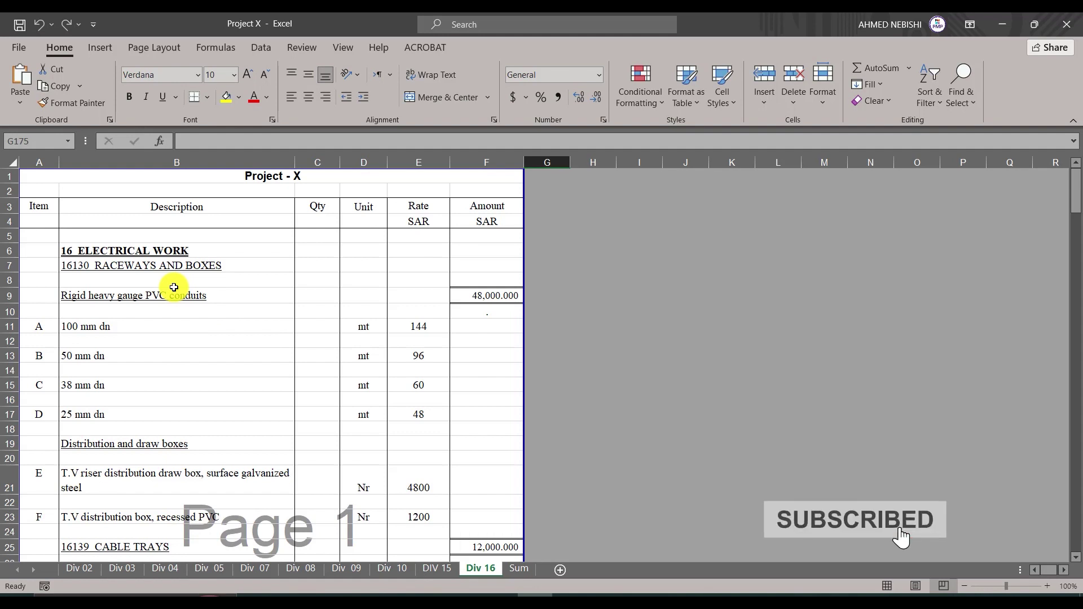
{"action": "scroll", "coordinate": [173, 287], "scroll_direction": "down", "scroll_amount": 4}
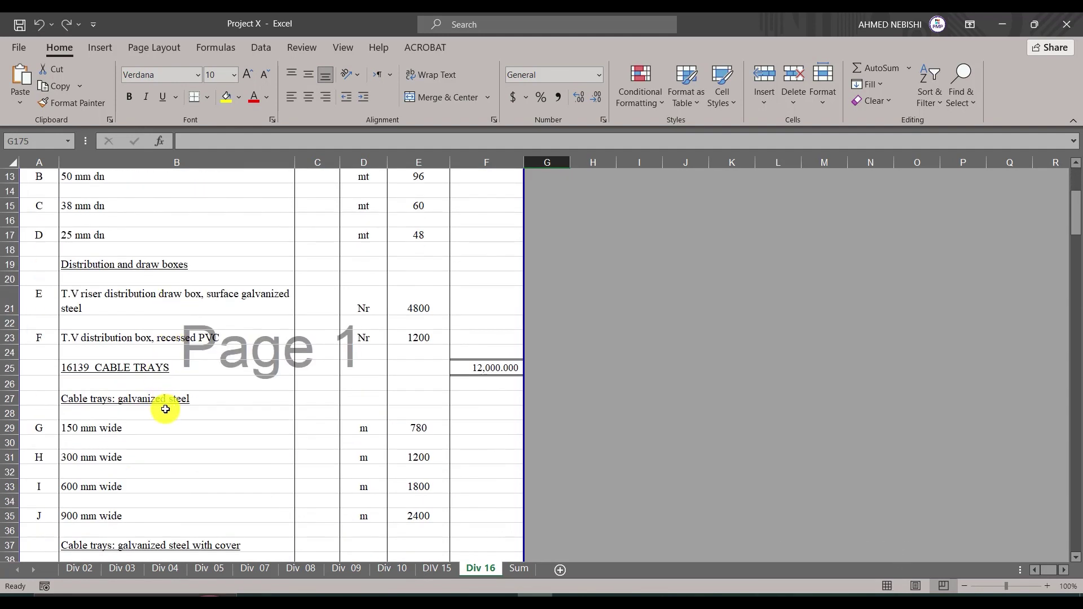
{"action": "scroll", "coordinate": [165, 409], "scroll_direction": "up", "scroll_amount": 4}
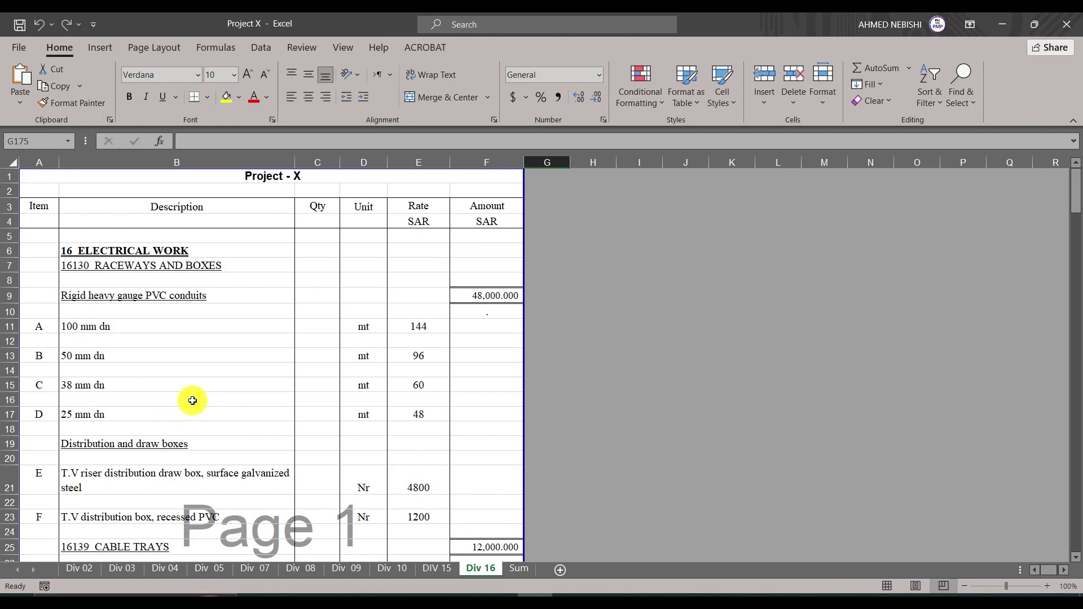
{"action": "scroll", "coordinate": [380, 302], "scroll_direction": "down", "scroll_amount": 20}
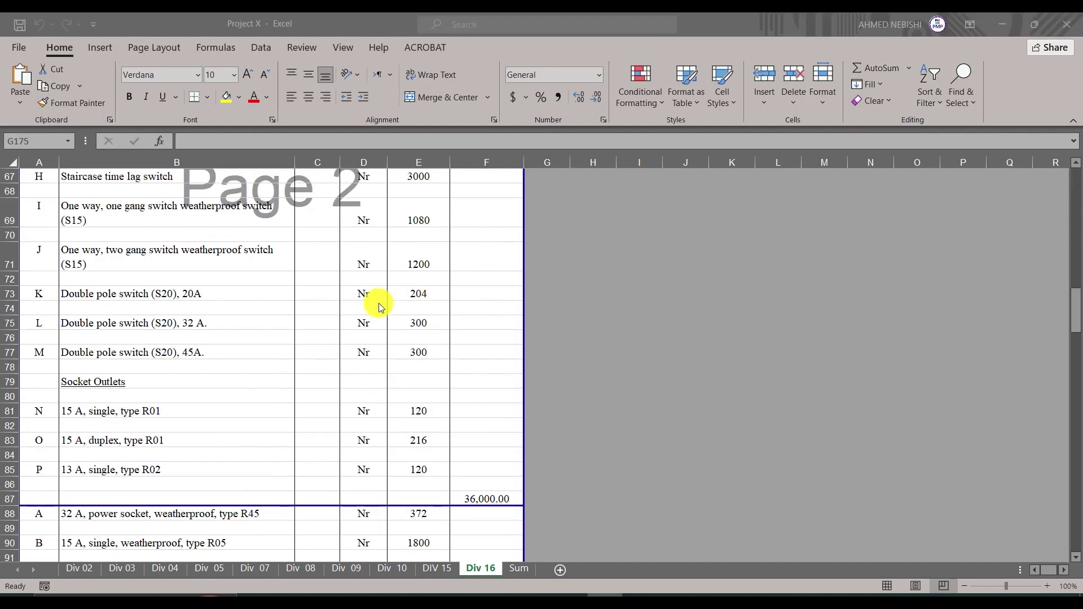
{"action": "scroll", "coordinate": [256, 351], "scroll_direction": "down", "scroll_amount": 10}
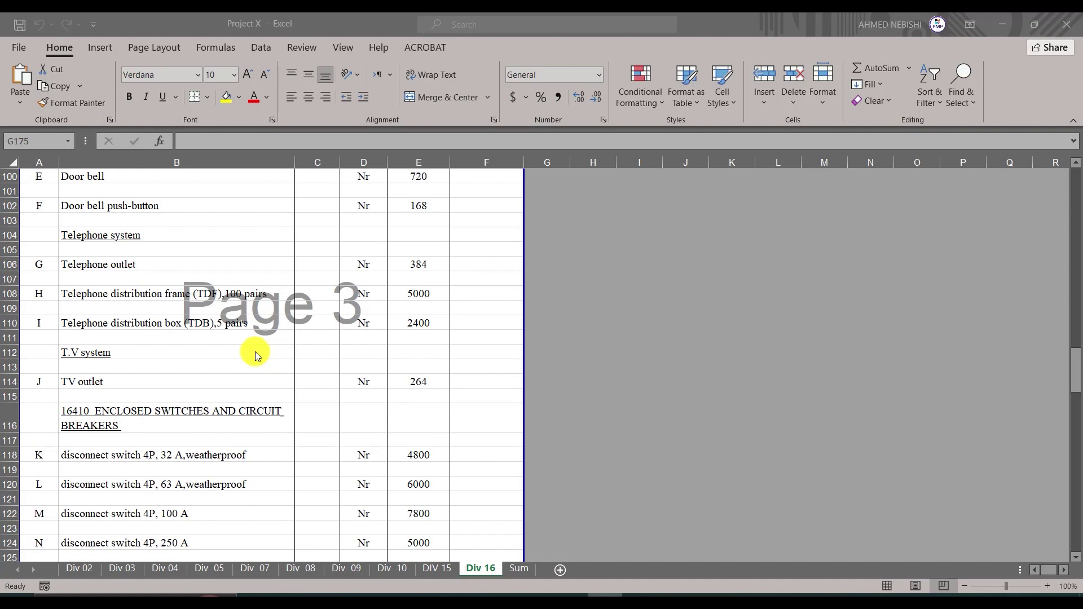
{"action": "scroll", "coordinate": [255, 353], "scroll_direction": "down", "scroll_amount": 6}
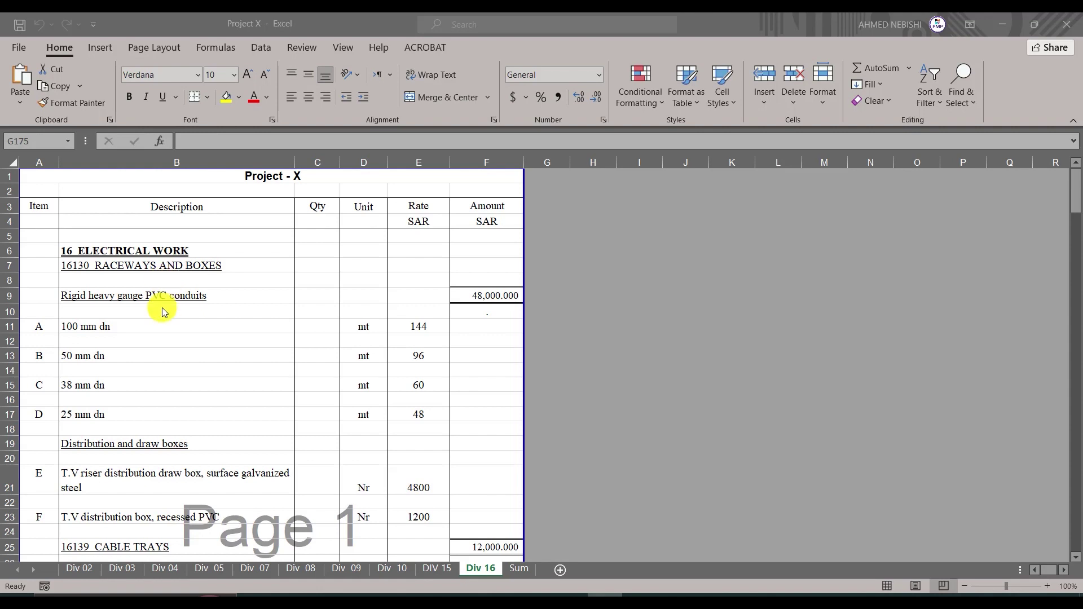
{"action": "scroll", "coordinate": [158, 300], "scroll_direction": "down", "scroll_amount": 5}
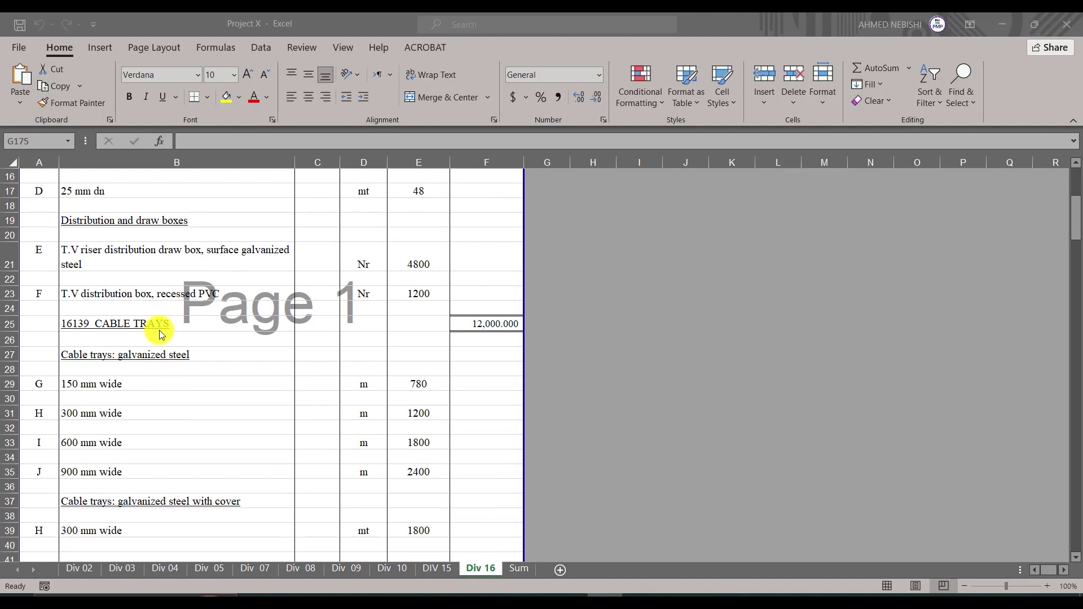
{"action": "scroll", "coordinate": [160, 334], "scroll_direction": "up", "scroll_amount": 5}
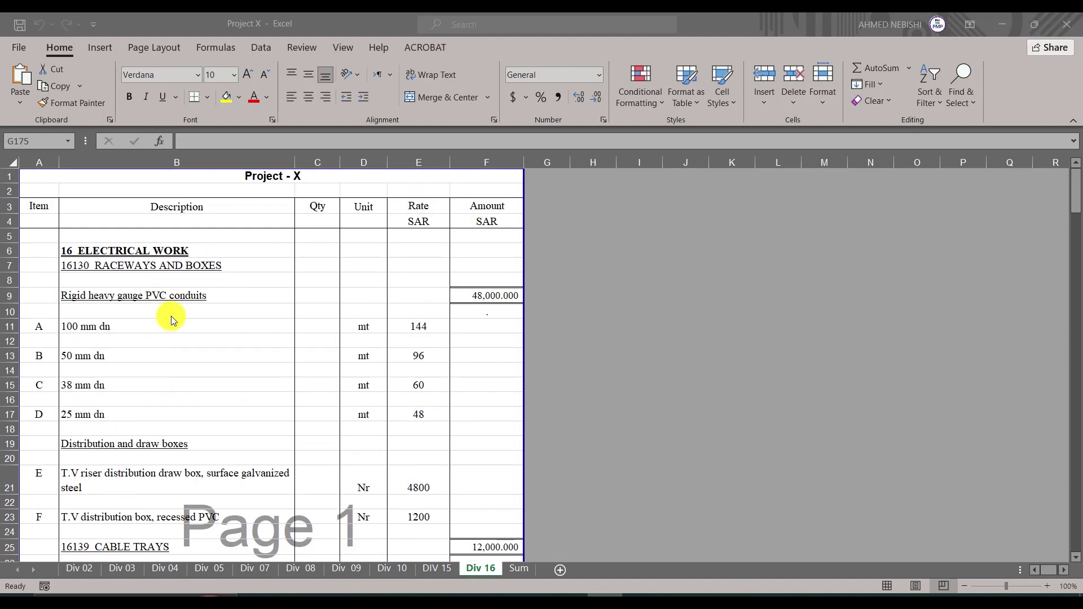
Return to Primavera P6 and add an activity named "Cable Tray" under First Fix of Electrical Works.
{"action": "left_click", "coordinate": [1014, 21]}
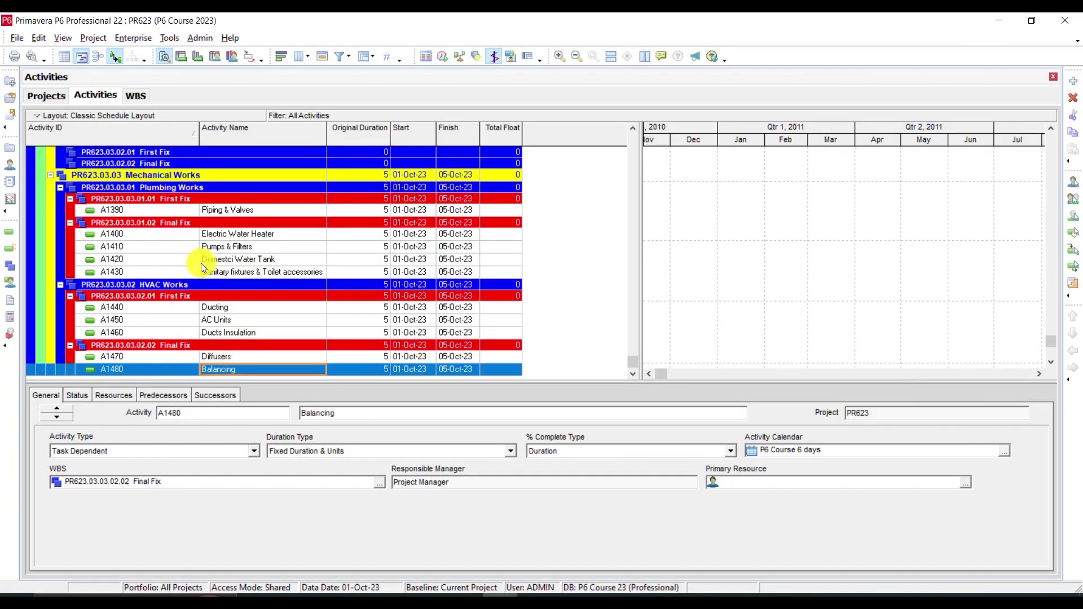
{"action": "scroll", "coordinate": [201, 263], "scroll_direction": "up", "scroll_amount": 2}
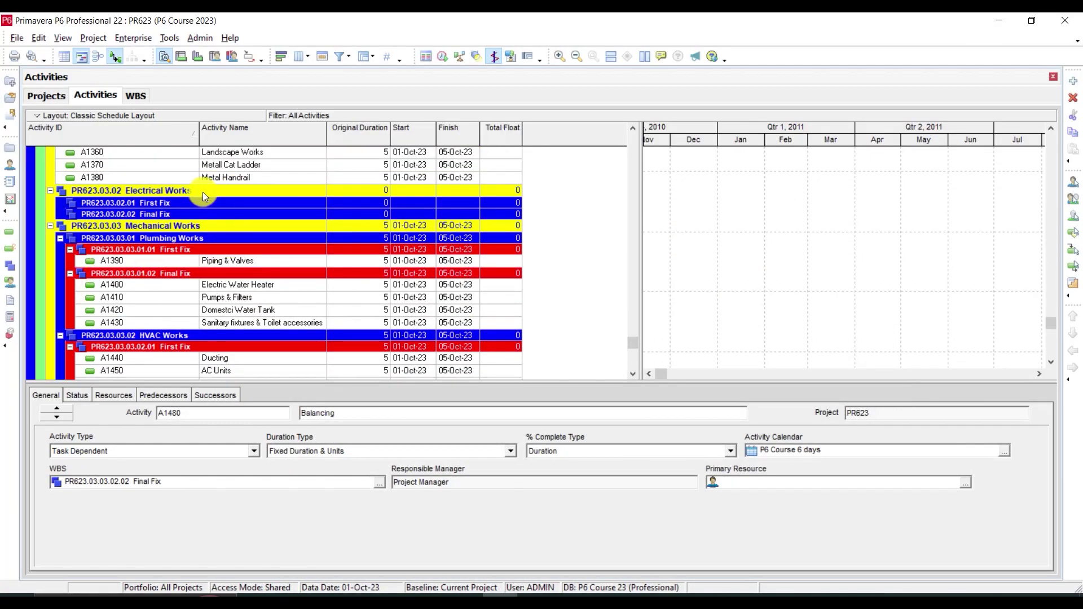
{"action": "left_click", "coordinate": [181, 203]}
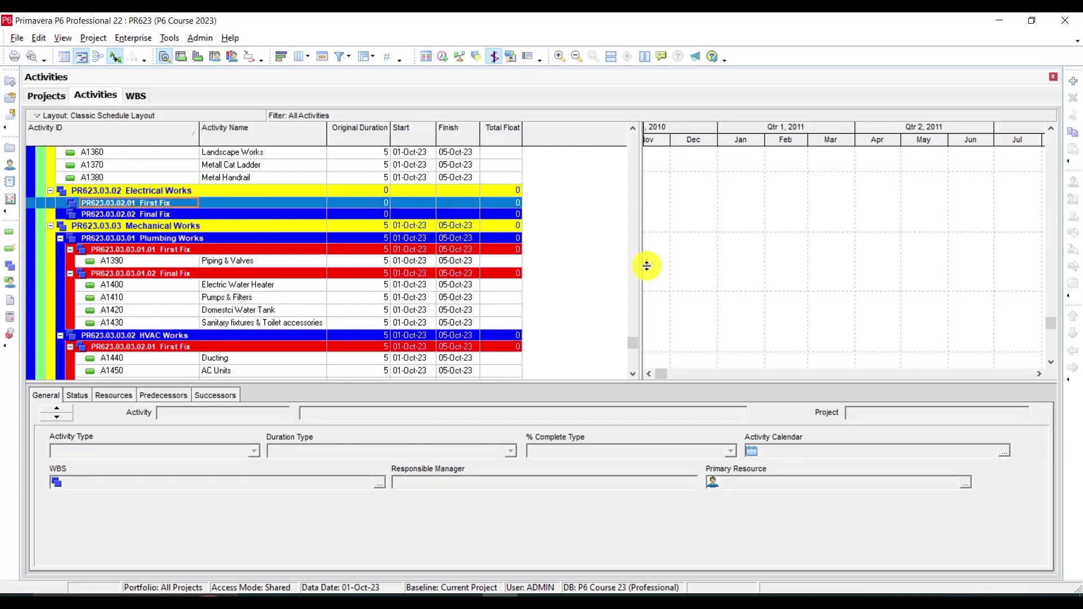
{"action": "left_click", "coordinate": [1074, 82]}
{"action": "type", "text": "Cable "}
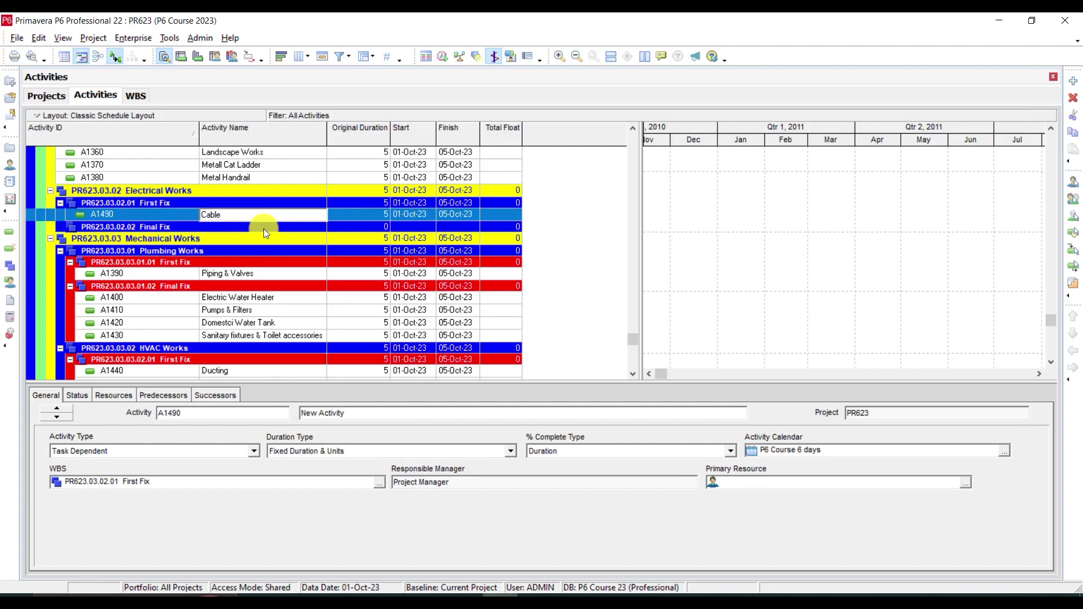
{"action": "type", "text": "Tray"}
{"action": "key", "text": "Return"}
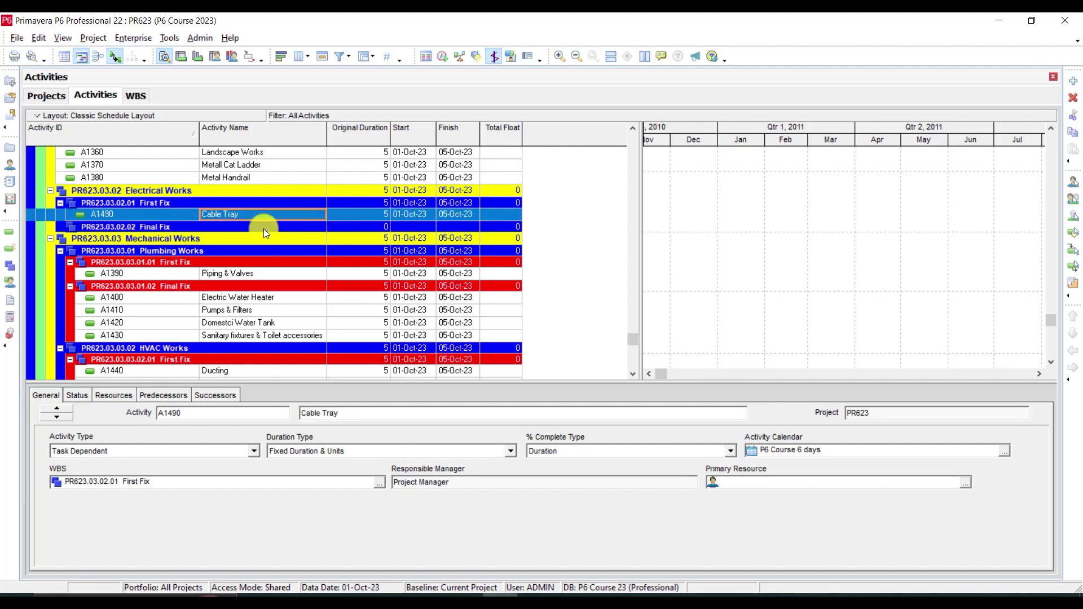
Add a second activity under First Fix of Electrical Works and name it "Conduits and Boxes".
{"action": "left_click", "coordinate": [1074, 82]}
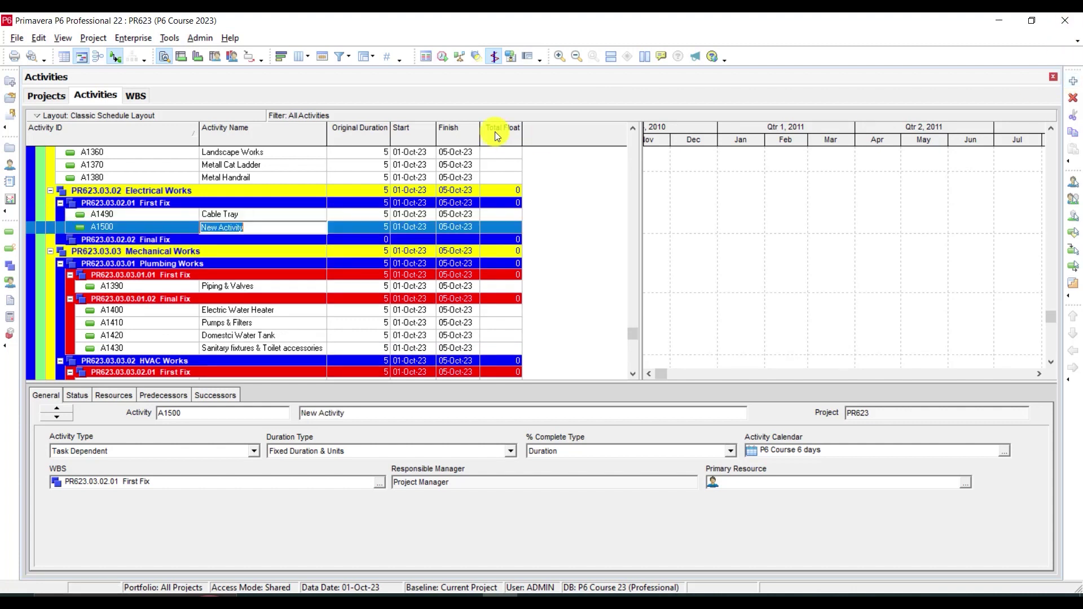
{"action": "type", "text": "Conduits And"}
{"action": "key", "text": "BackSpace"}
{"action": "key", "text": "BackSpace"}
{"action": "key", "text": "BackSpace"}
{"action": "type", "text": "and Boxes"}
{"action": "key", "text": "Return"}
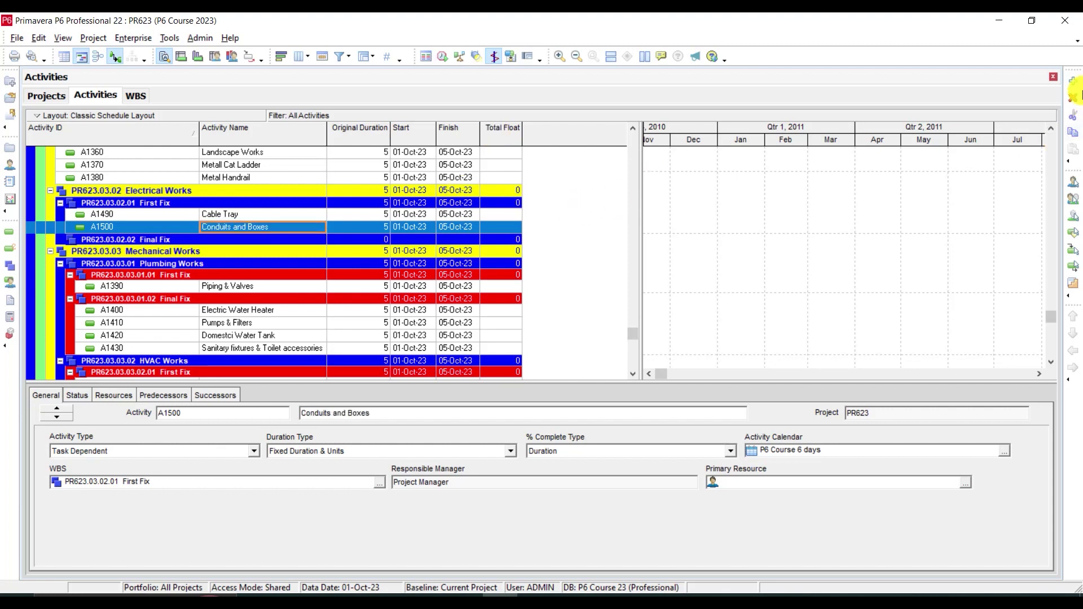
Add two more activities under First Fix of Electrical Works, named "Panel Boards" and "Wiring Devices".
{"action": "left_click", "coordinate": [1077, 86]}
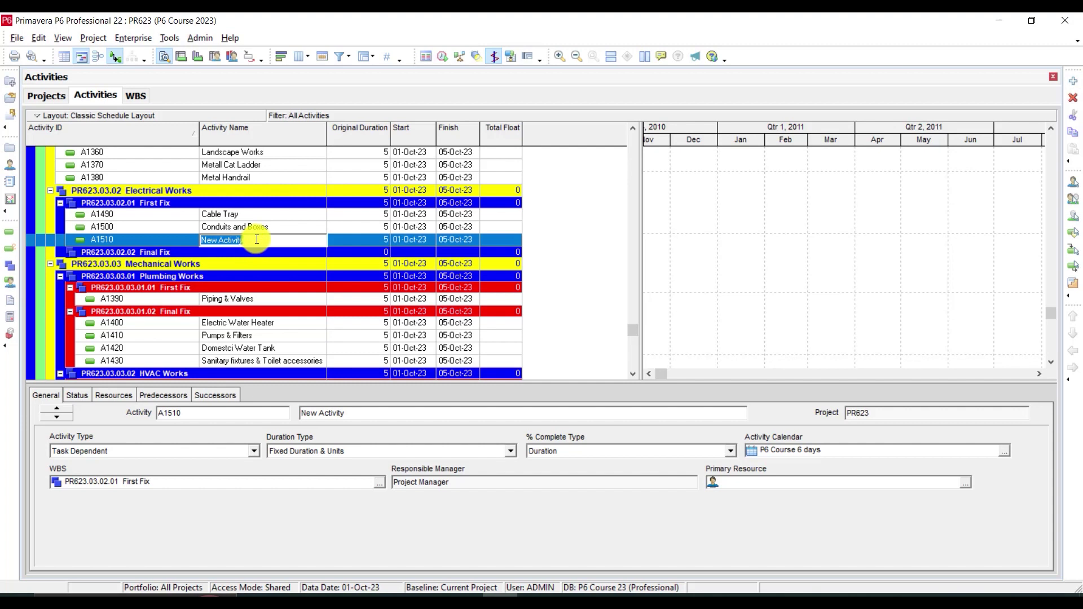
{"action": "type", "text": "Panel Boards"}
{"action": "key", "text": "Return"}
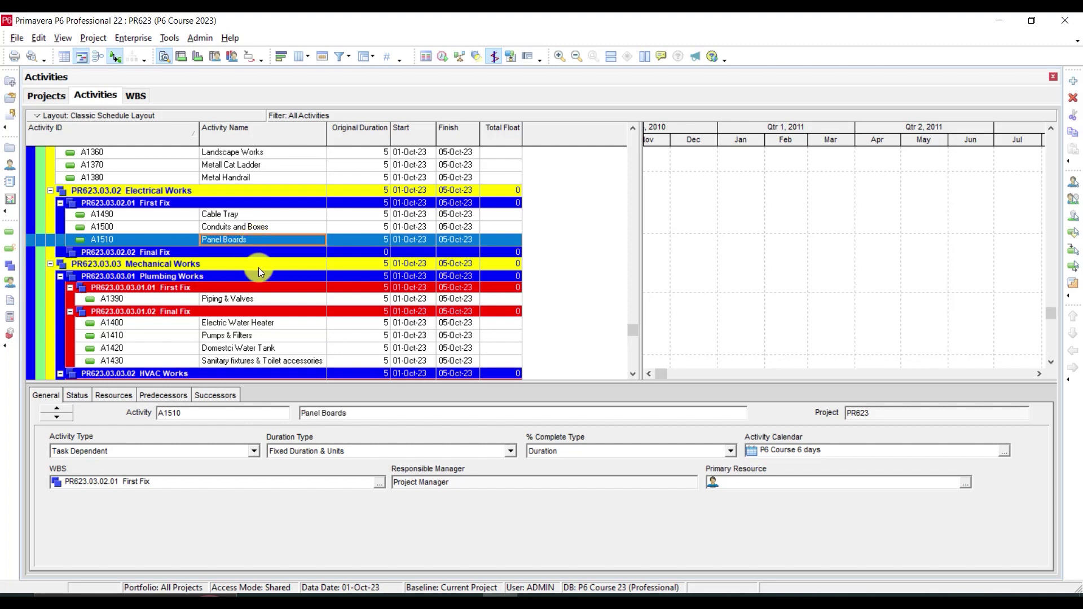
{"action": "left_click", "coordinate": [1073, 82]}
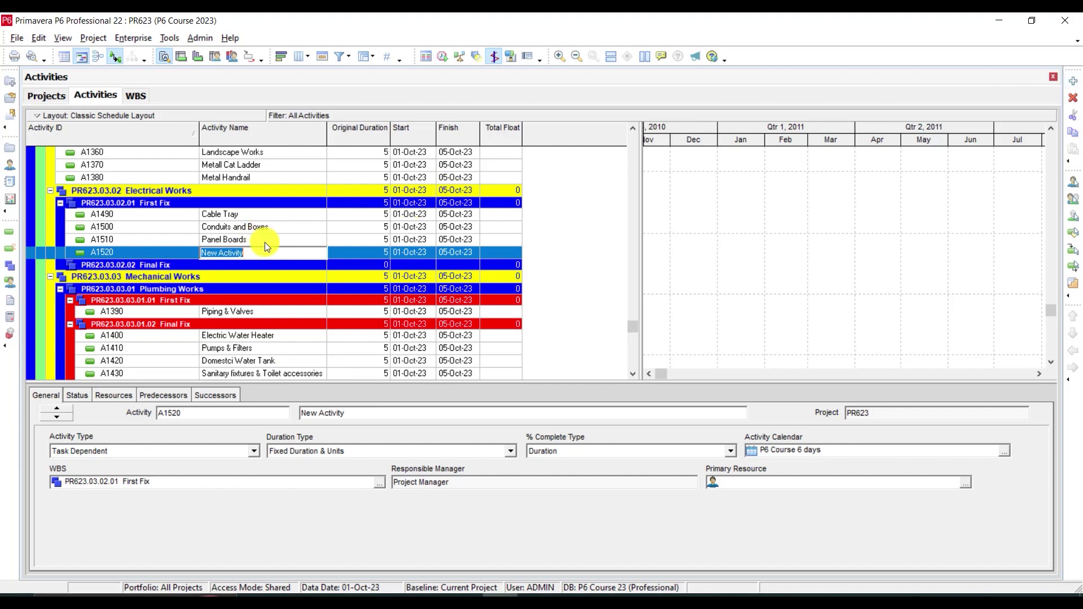
{"action": "type", "text": "Wir"}
{"action": "key", "text": "BackSpace"}
{"action": "type", "text": "ing Devices"}
{"action": "key", "text": "Return"}
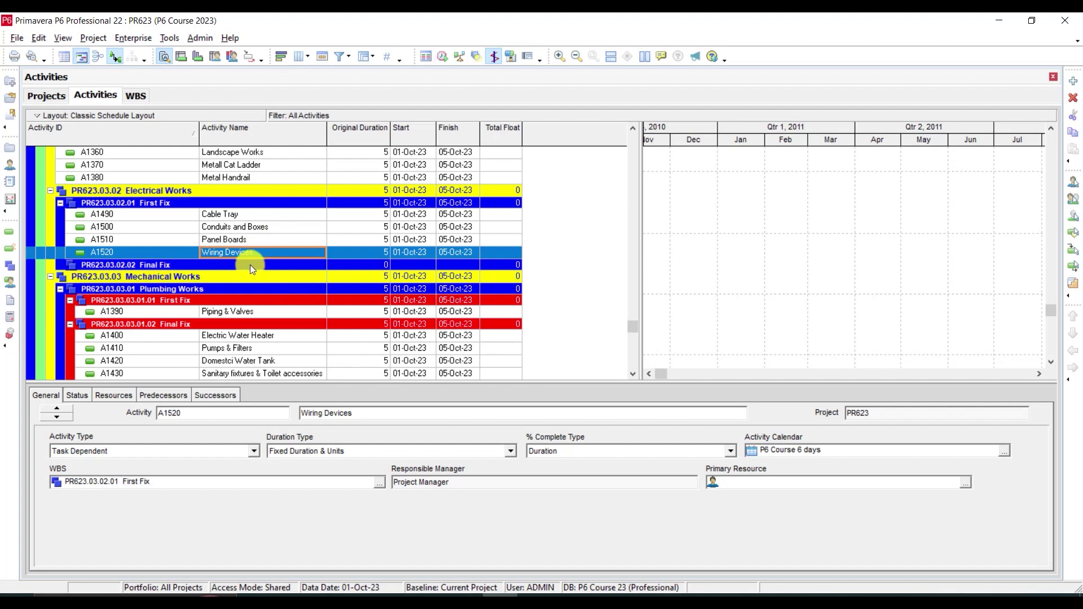
Add two activities under Final Fix of Electrical Works, named "Switches" and "Lighting Fixtures".
{"action": "left_click", "coordinate": [251, 264]}
{"action": "left_click", "coordinate": [1072, 80]}
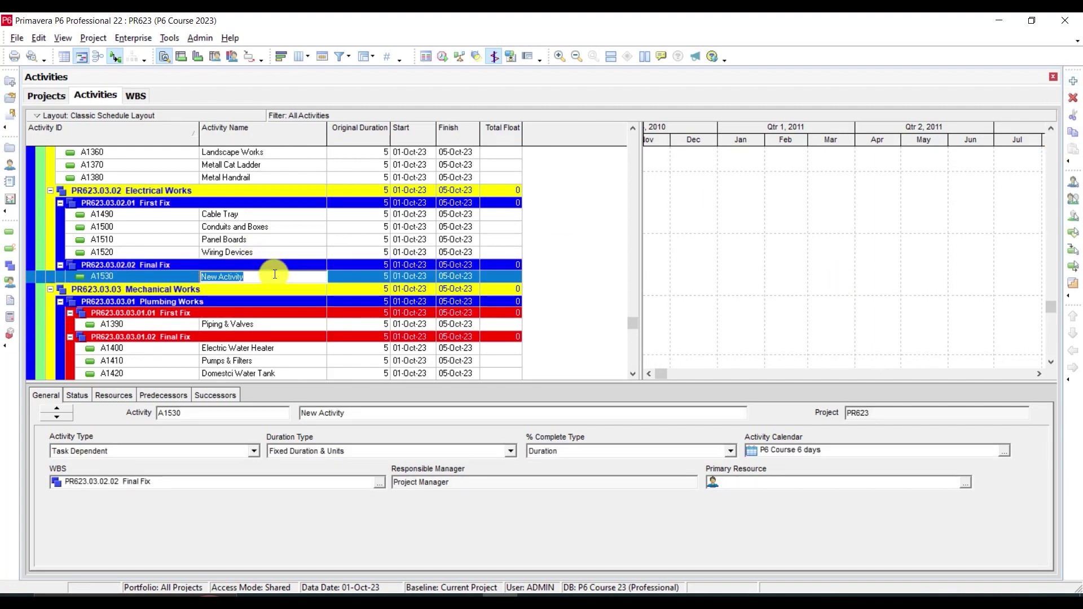
{"action": "type", "text": "Switches"}
{"action": "key", "text": "Return"}
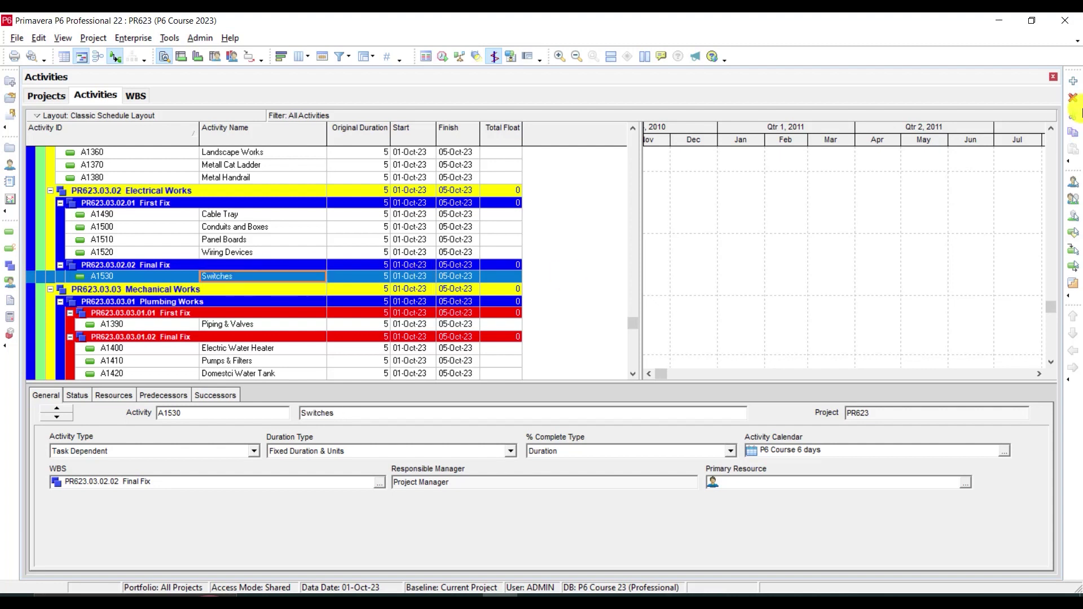
{"action": "left_click", "coordinate": [1073, 81]}
{"action": "type", "text": "L"}
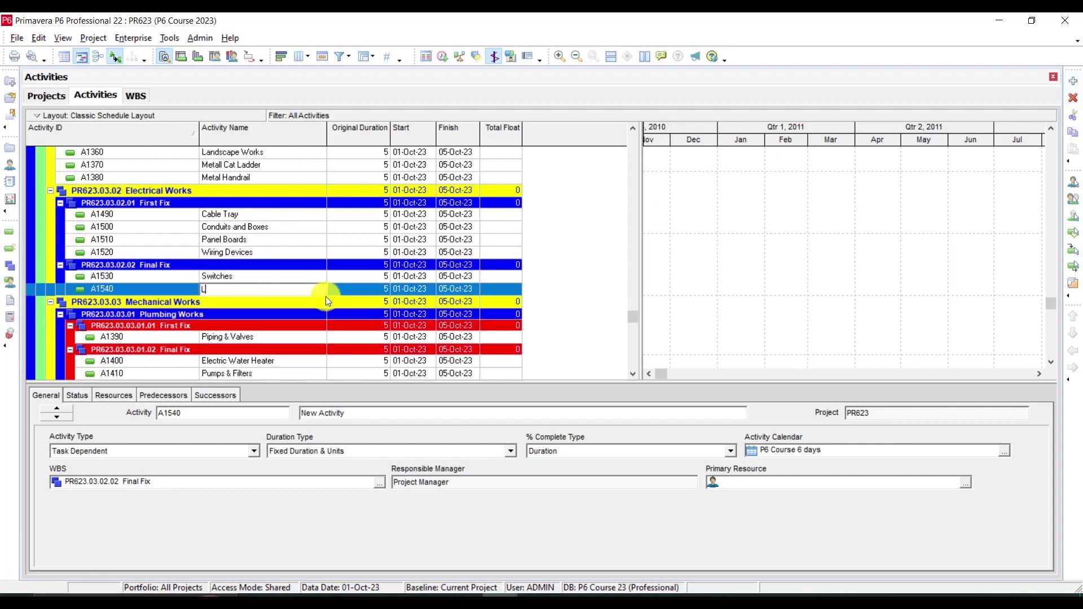
{"action": "type", "text": "ighting Fixtures"}
{"action": "key", "text": "Return"}
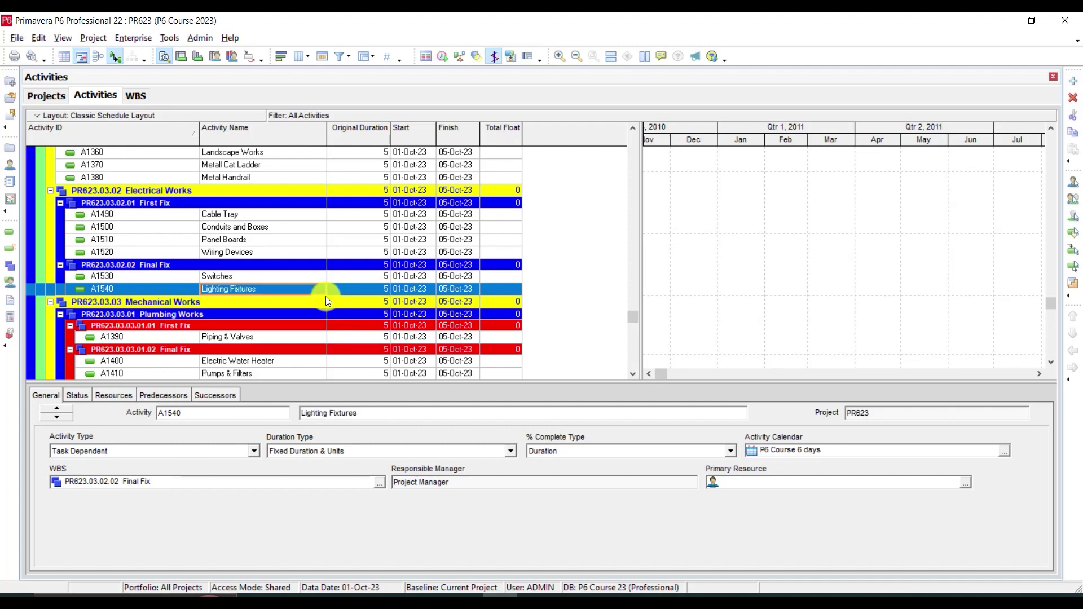
Switch to the Project X workbook in Excel and review the raceways, cable trays, wiring devices and switches items on the Div 16 sheet.
{"action": "left_click", "coordinate": [545, 592]}
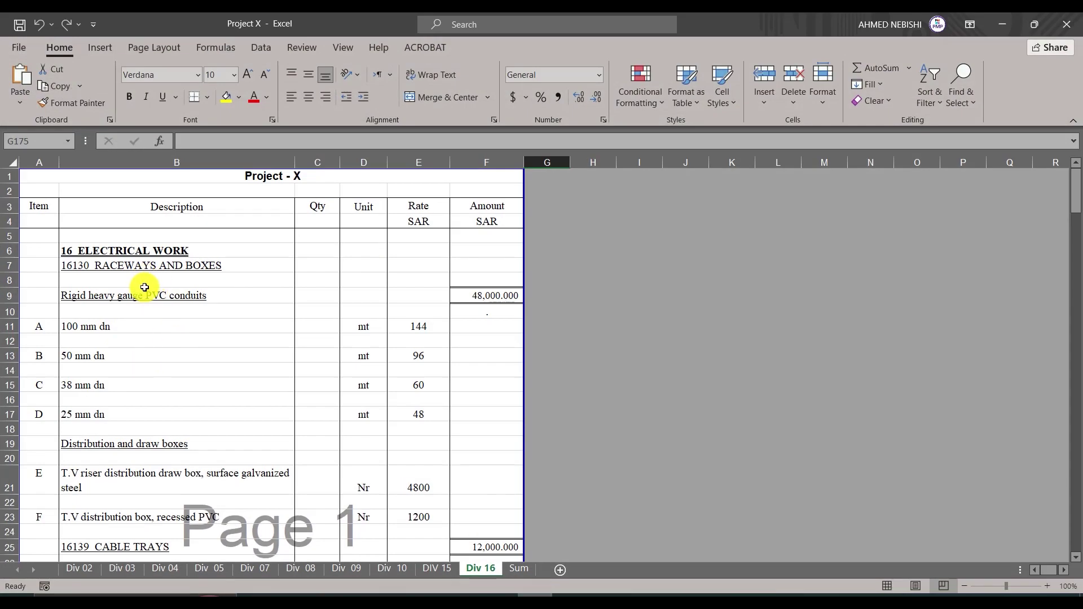
{"action": "scroll", "coordinate": [147, 287], "scroll_direction": "down", "scroll_amount": 1}
{"action": "scroll", "coordinate": [169, 262], "scroll_direction": "down", "scroll_amount": 2}
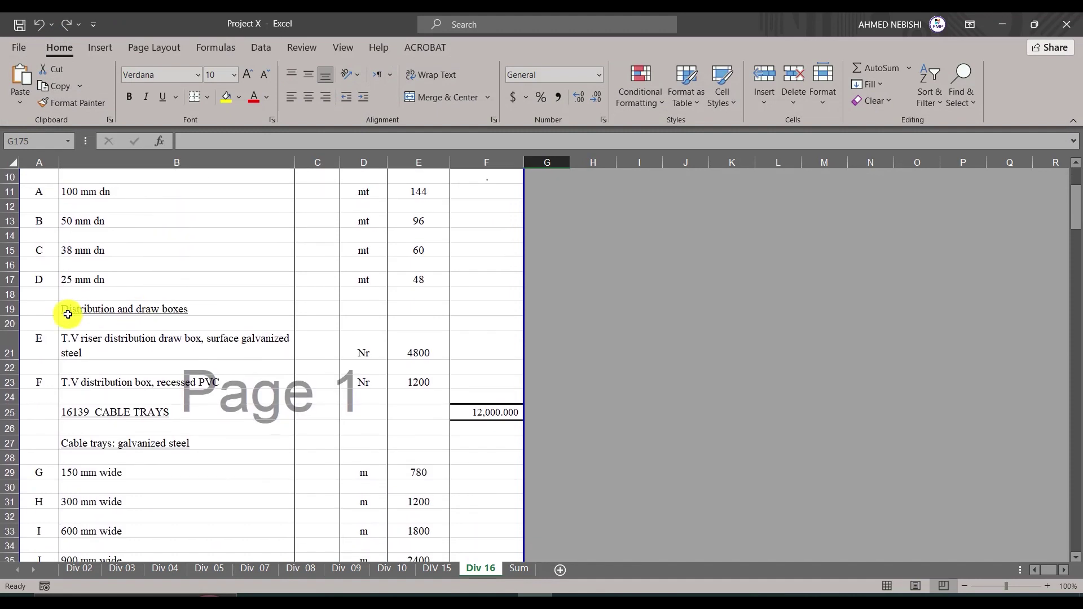
{"action": "scroll", "coordinate": [100, 316], "scroll_direction": "down", "scroll_amount": 3}
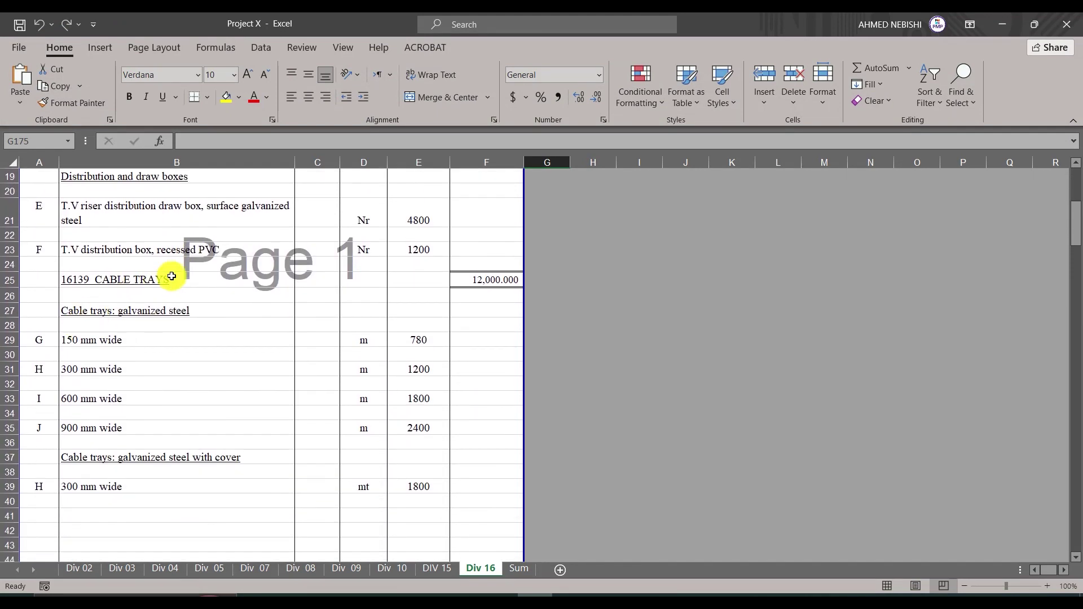
{"action": "scroll", "coordinate": [127, 329], "scroll_direction": "down", "scroll_amount": 3}
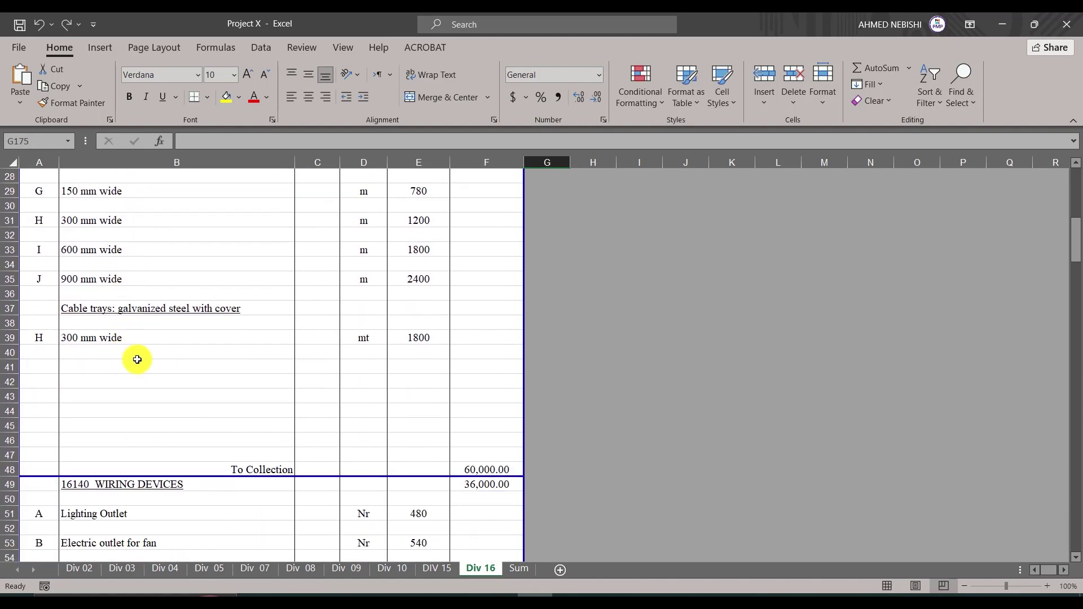
{"action": "scroll", "coordinate": [158, 338], "scroll_direction": "down", "scroll_amount": 5}
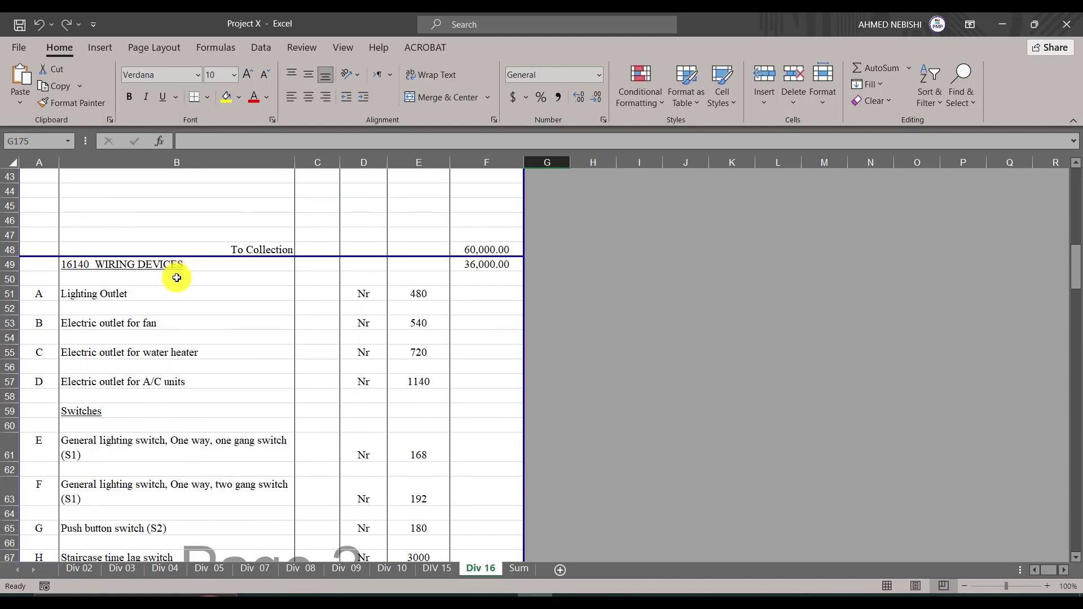
{"action": "scroll", "coordinate": [177, 278], "scroll_direction": "down", "scroll_amount": 10}
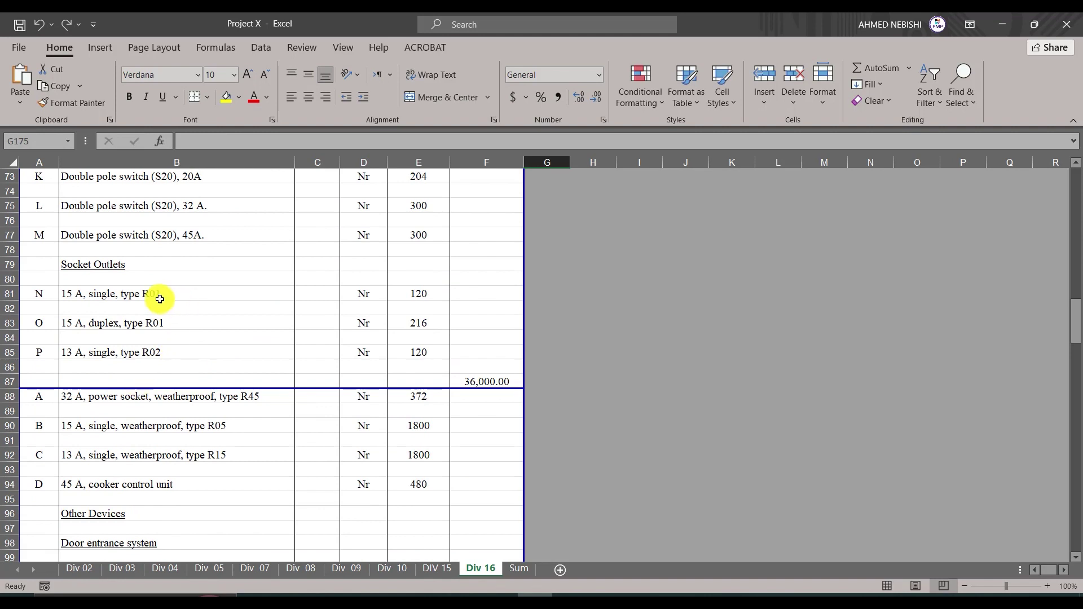
{"action": "scroll", "coordinate": [150, 315], "scroll_direction": "down", "scroll_amount": 2}
{"action": "scroll", "coordinate": [169, 367], "scroll_direction": "down", "scroll_amount": 1}
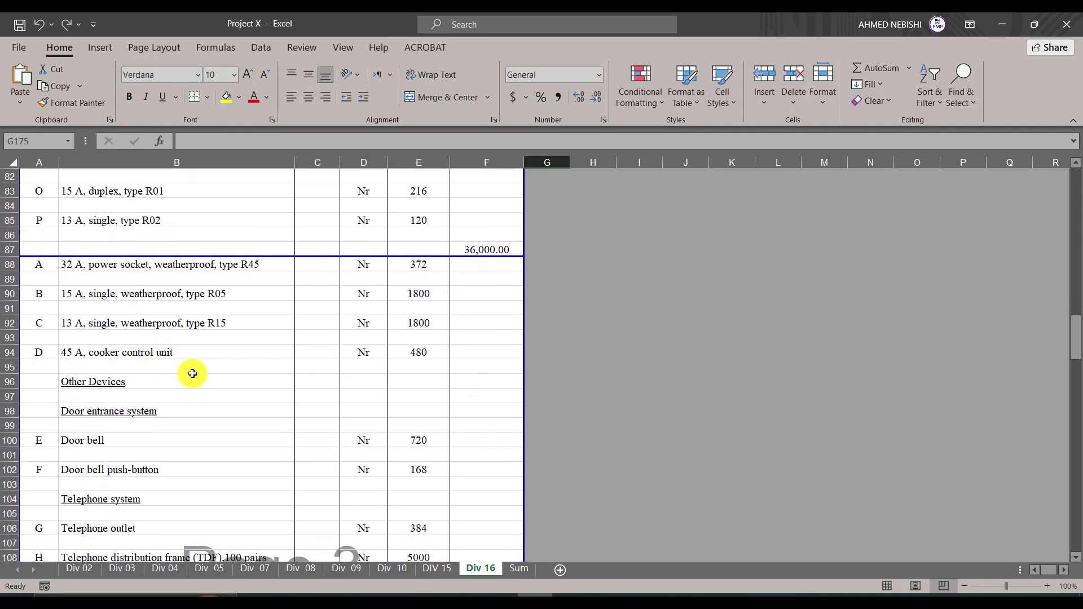
{"action": "scroll", "coordinate": [157, 334], "scroll_direction": "up", "scroll_amount": 4}
{"action": "scroll", "coordinate": [135, 241], "scroll_direction": "up", "scroll_amount": 4}
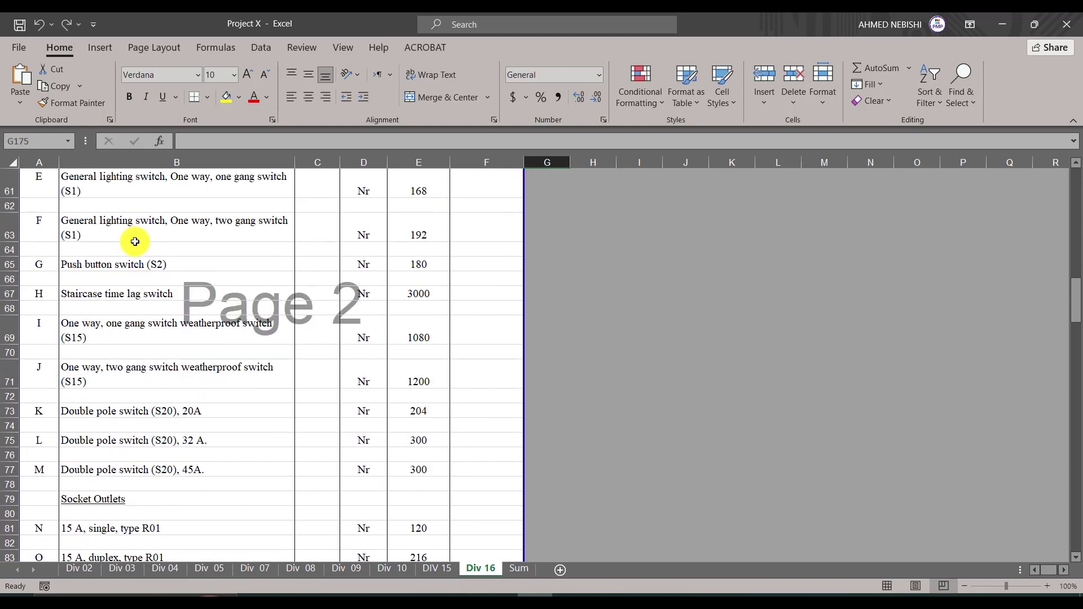
Review the remaining Div 16 items from socket outlets through panelboards, lighting and intercommunication equipment, and return to the Primavera P6 activity list.
{"action": "scroll", "coordinate": [129, 311], "scroll_direction": "down", "scroll_amount": 5}
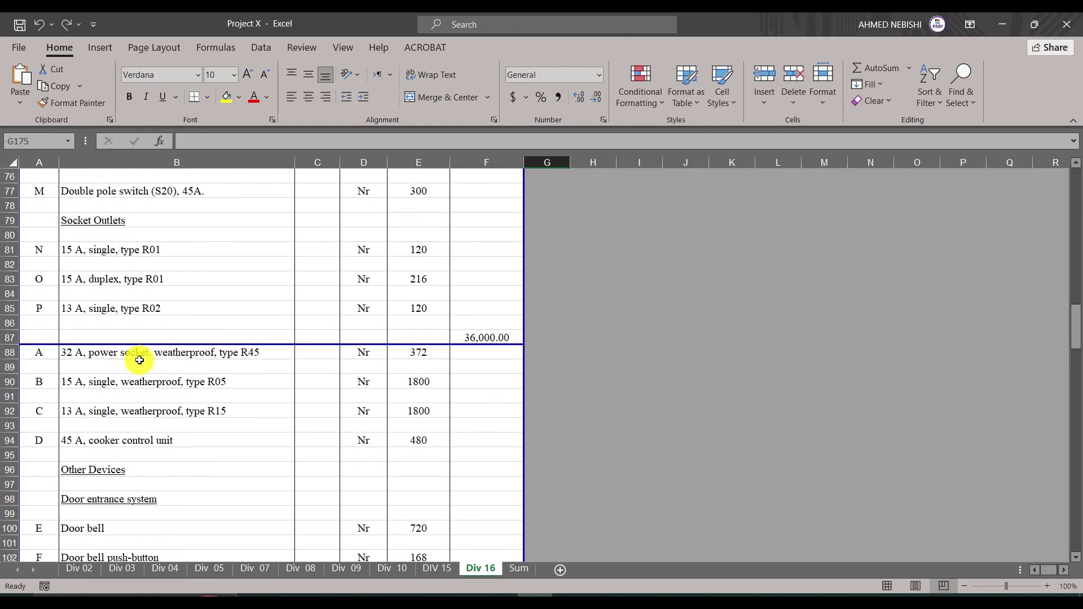
{"action": "scroll", "coordinate": [140, 358], "scroll_direction": "down", "scroll_amount": 4}
{"action": "scroll", "coordinate": [144, 342], "scroll_direction": "down", "scroll_amount": 6}
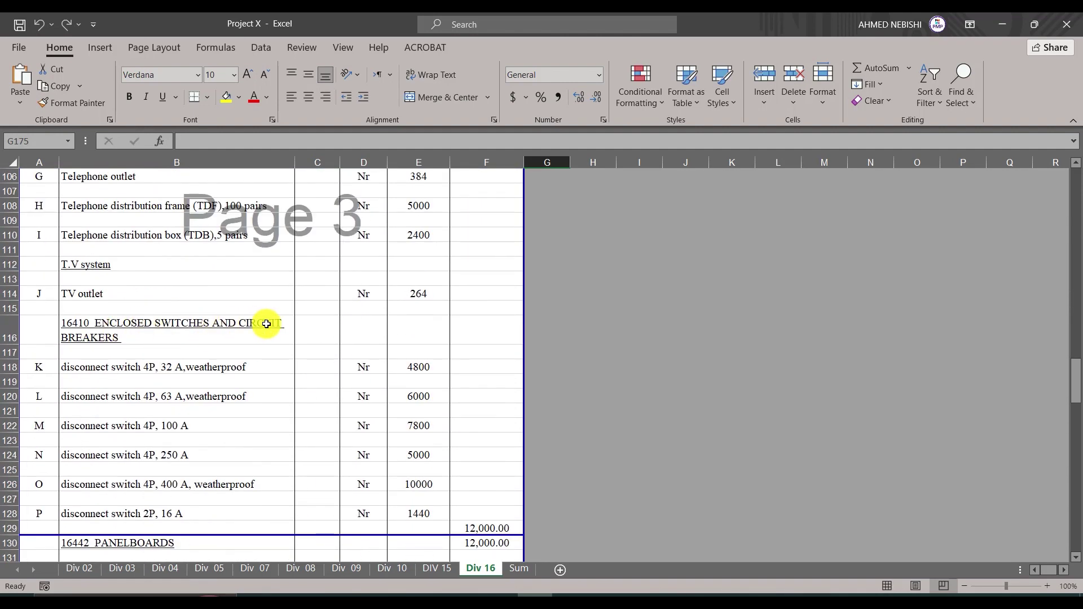
{"action": "scroll", "coordinate": [138, 338], "scroll_direction": "down", "scroll_amount": 3}
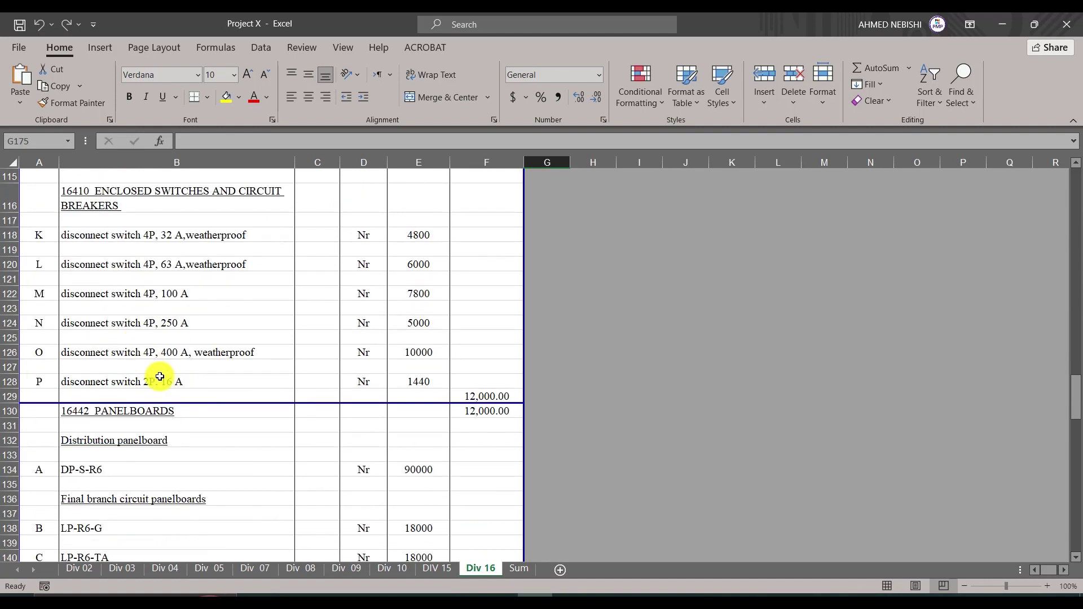
{"action": "scroll", "coordinate": [165, 383], "scroll_direction": "down", "scroll_amount": 7}
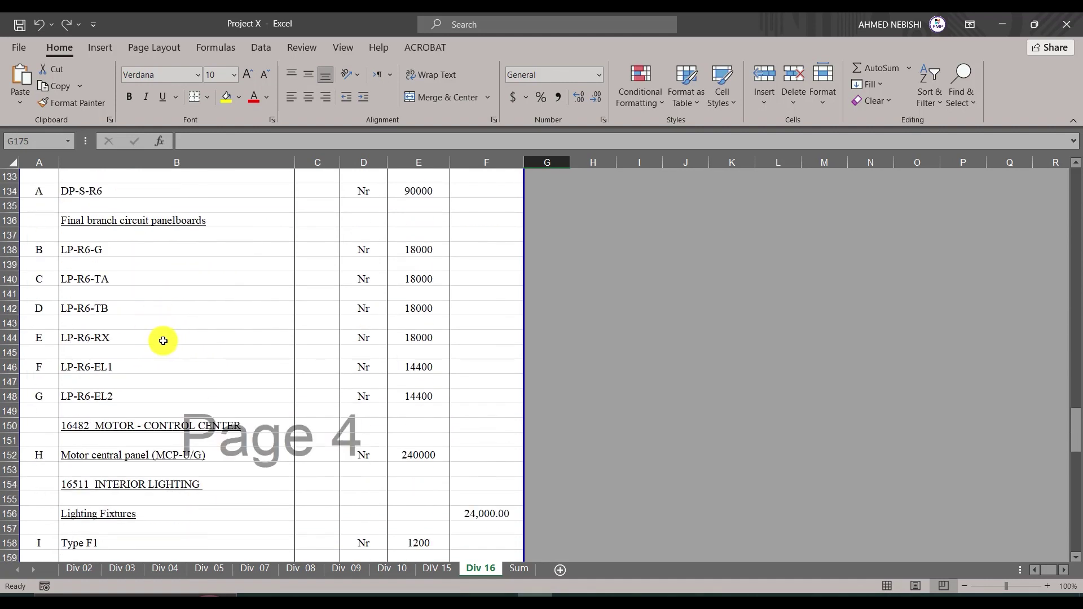
{"action": "scroll", "coordinate": [146, 305], "scroll_direction": "up", "scroll_amount": 1}
{"action": "scroll", "coordinate": [179, 273], "scroll_direction": "down", "scroll_amount": 4}
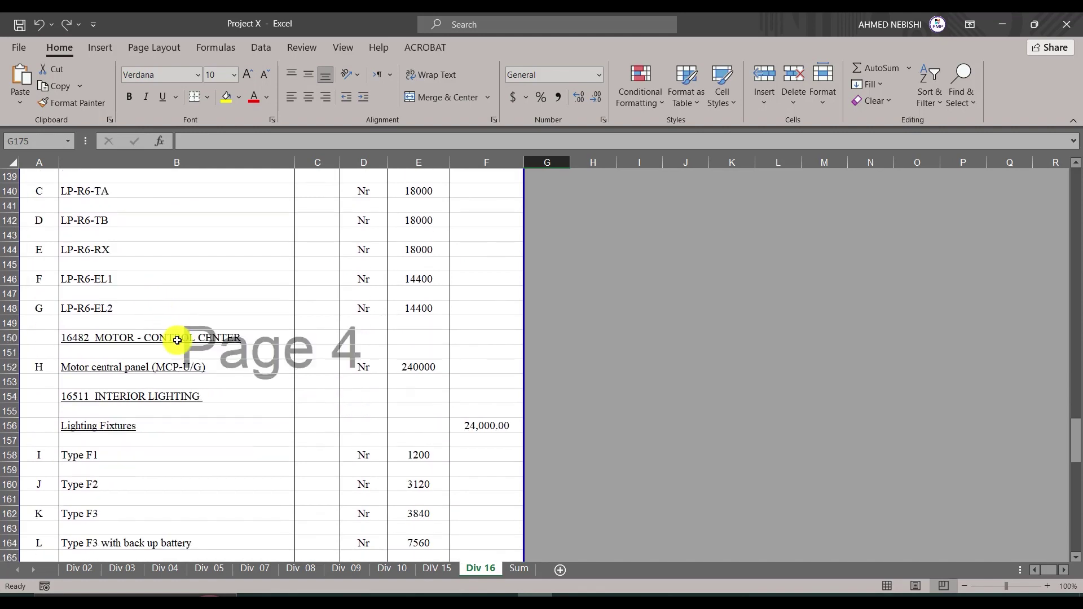
{"action": "scroll", "coordinate": [178, 342], "scroll_direction": "down", "scroll_amount": 1}
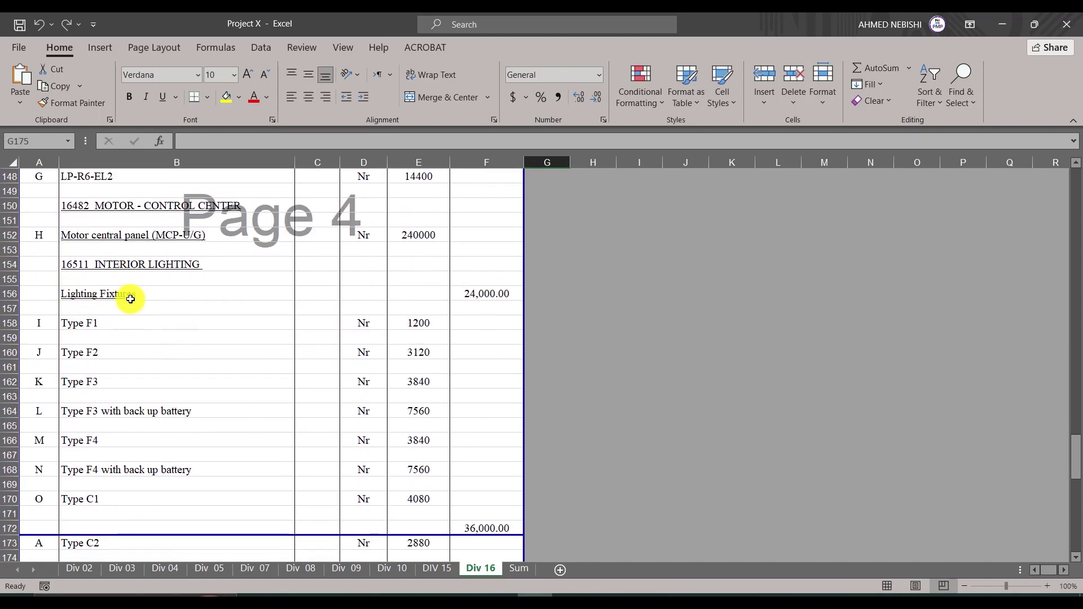
{"action": "scroll", "coordinate": [111, 350], "scroll_direction": "down", "scroll_amount": 2}
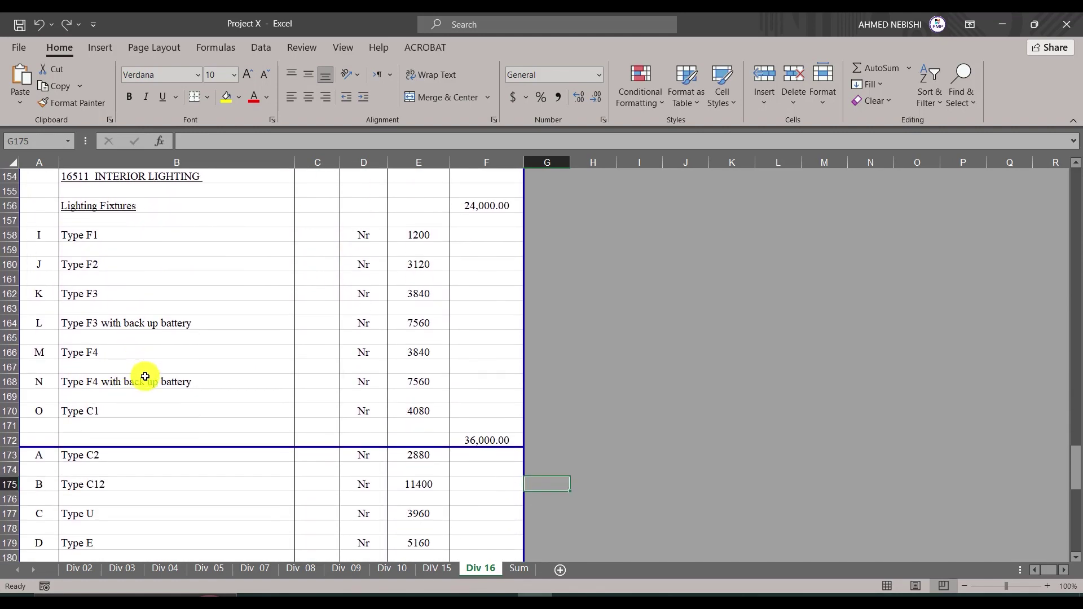
{"action": "scroll", "coordinate": [146, 384], "scroll_direction": "down", "scroll_amount": 4}
{"action": "scroll", "coordinate": [152, 395], "scroll_direction": "down", "scroll_amount": 3}
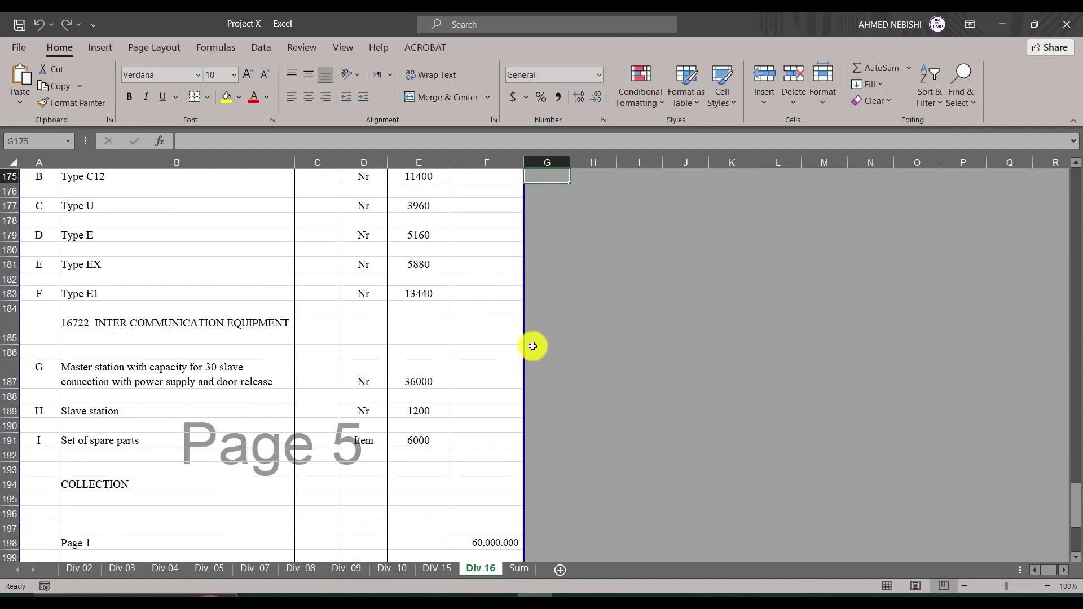
{"action": "left_click", "coordinate": [1002, 26]}
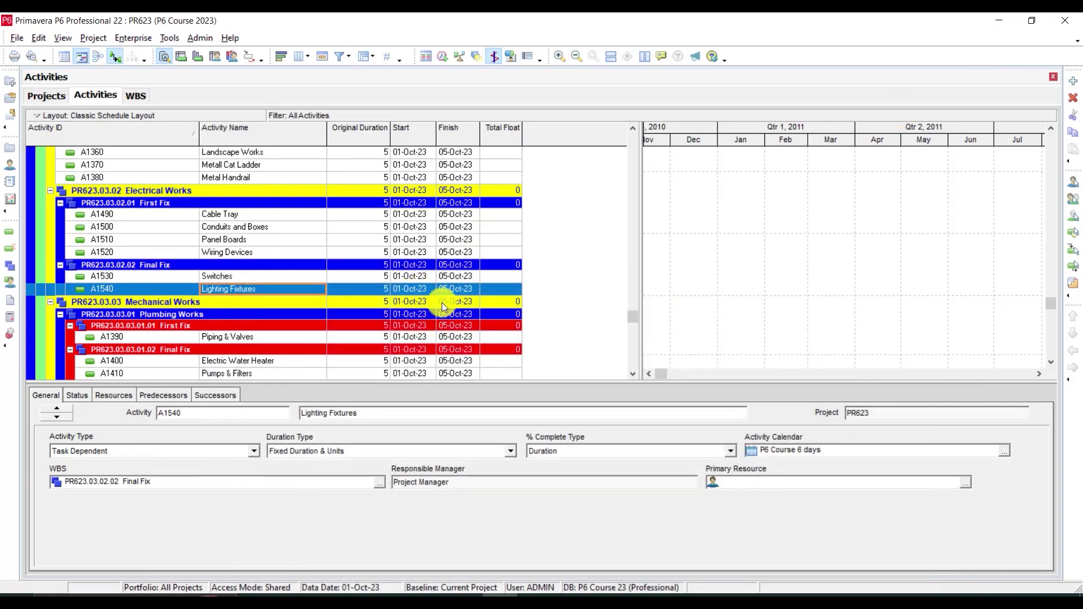
{"action": "scroll", "coordinate": [547, 280], "scroll_direction": "down", "scroll_amount": 3}
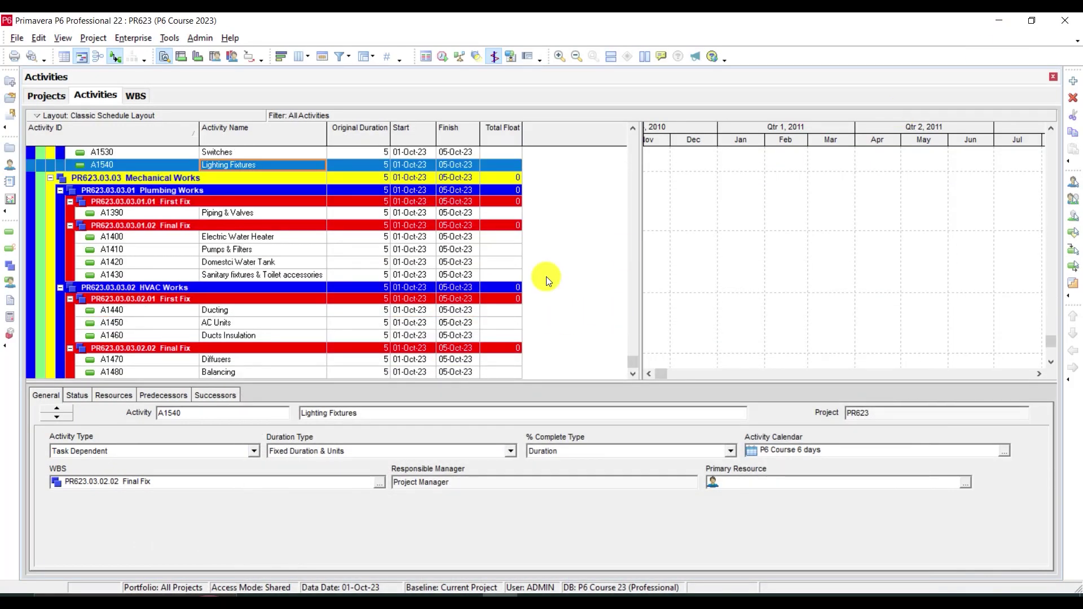